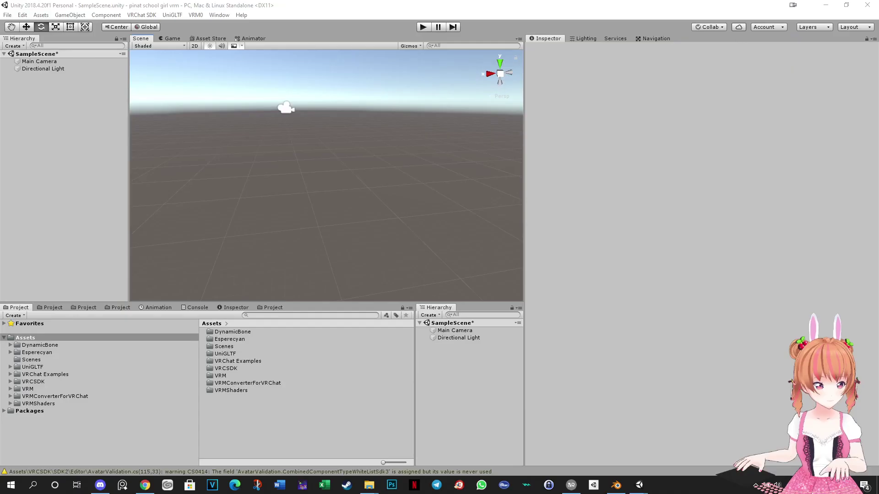
Switch to Unity, import the unoptimized schoolgirl VRM avatar, and convert its prefab for VRChat.
left_click(195, 15)
left_click(207, 48)
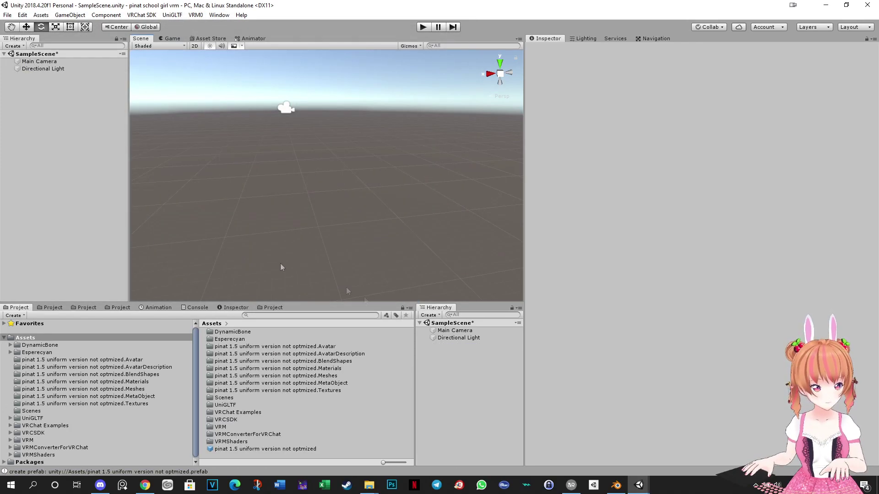
left_click(311, 449)
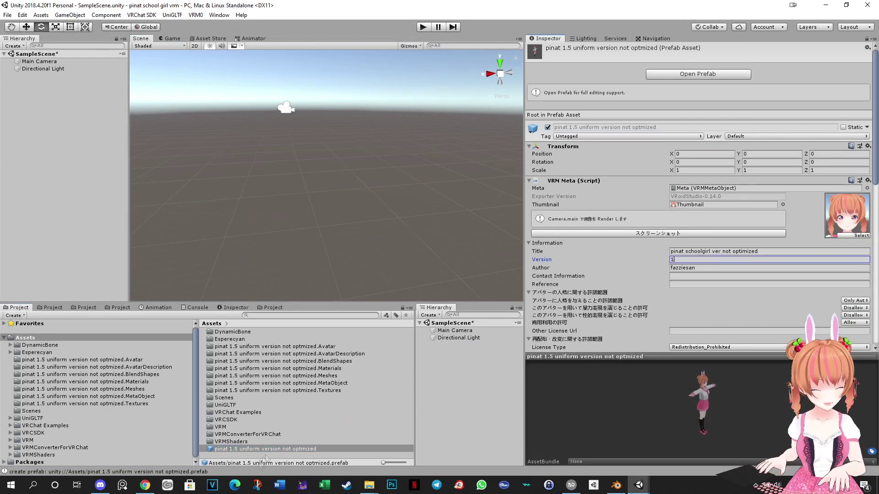
left_click(142, 14)
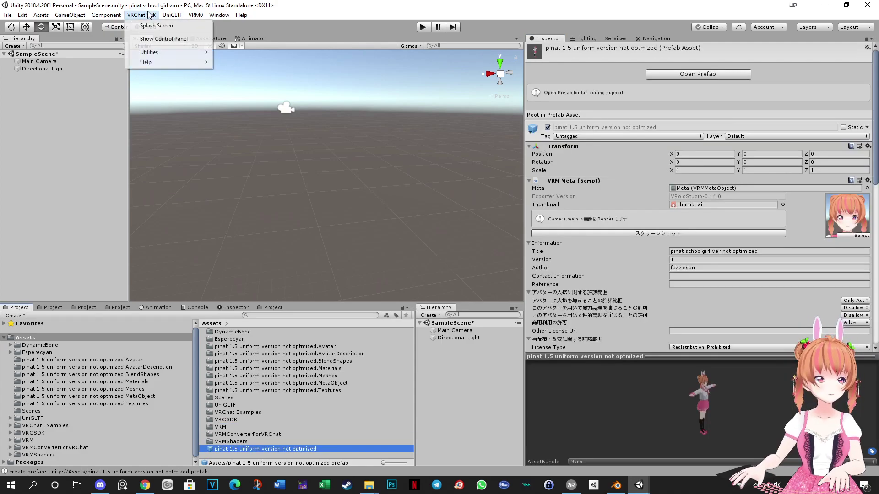
left_click(236, 145)
left_click(467, 369)
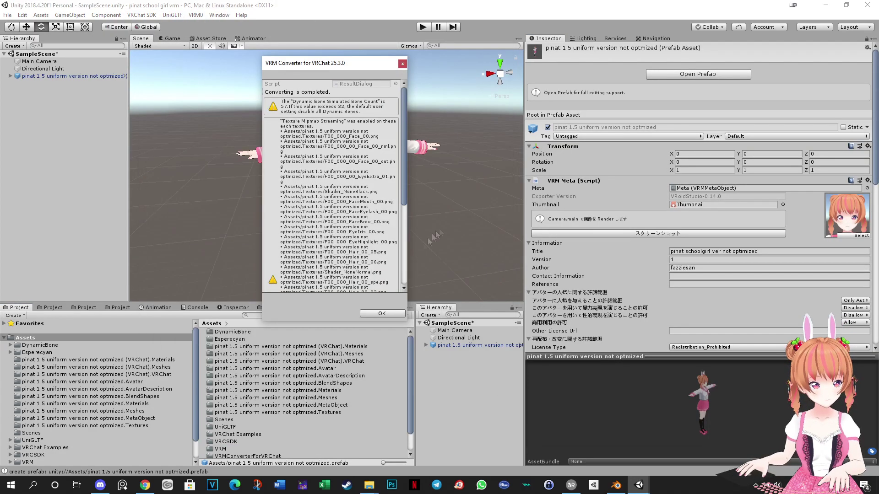
Test the converted avatar in play mode and check its performance ratings in the VRChat SDK control panel.
left_click(423, 27)
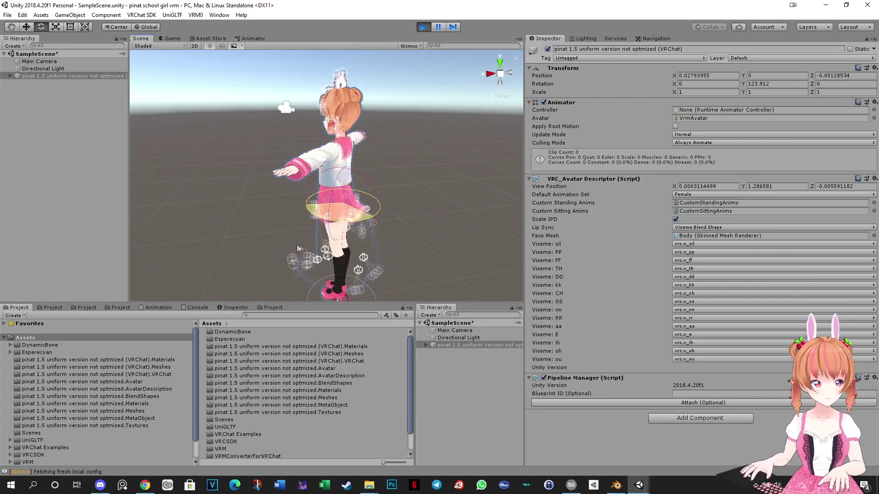
left_click(423, 27)
left_click(141, 16)
left_click(158, 38)
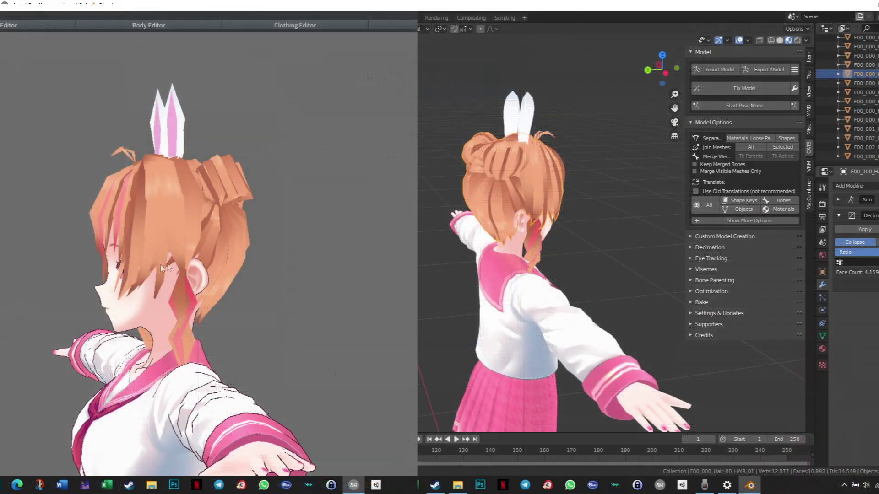
Raise the Decimate ratio of the F00_000_Hair_00_HAIR_01 mesh in Blender while comparing it with VRoid's polygon-reduced hair.
left_click_drag(867, 252, 864, 252)
right_click_drag(145, 271, 252, 296)
scroll(252, 297, "up", 1)
mouse_move(876, 252)
left_mouse_down()
mouse_move(865, 252)
mouse_move(878, 252)
left_mouse_up()
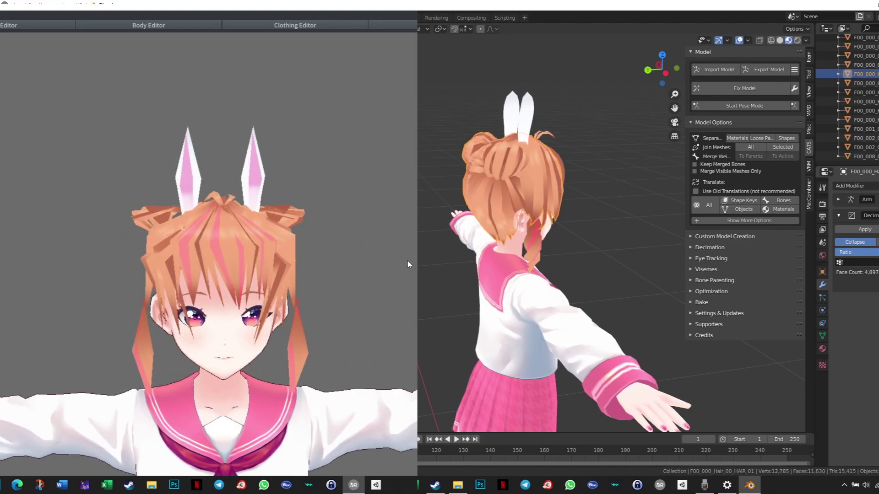
Set the hair mesh's Decimate ratio to about 0.73 and compare the result with the VRoid model from several angles.
key("Tab")
left_click_drag(812, 254, 837, 253)
key("Tab")
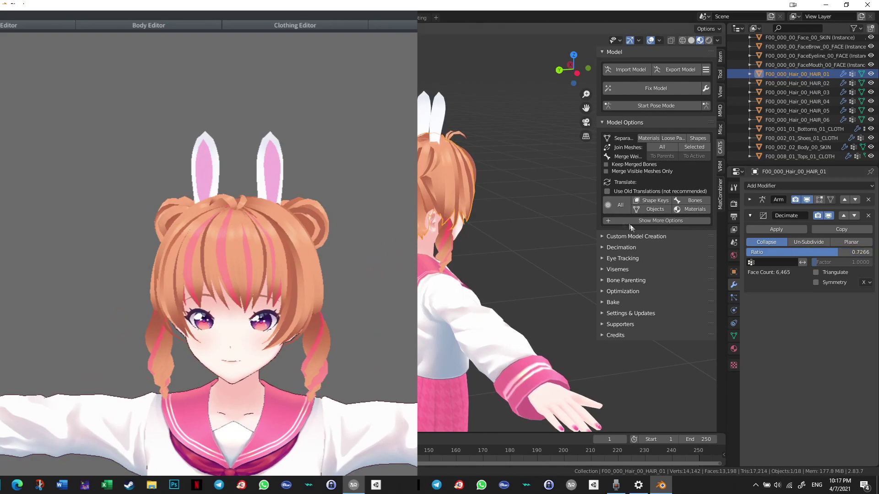
middle_click_drag(394, 247, 321, 247)
scroll(490, 226, "up", 3)
middle_click_drag(536, 226, 418, 229)
mouse_move(838, 253)
left_mouse_down()
mouse_move(823, 253)
mouse_move(849, 252)
mouse_move(825, 252)
mouse_move(836, 253)
left_mouse_up()
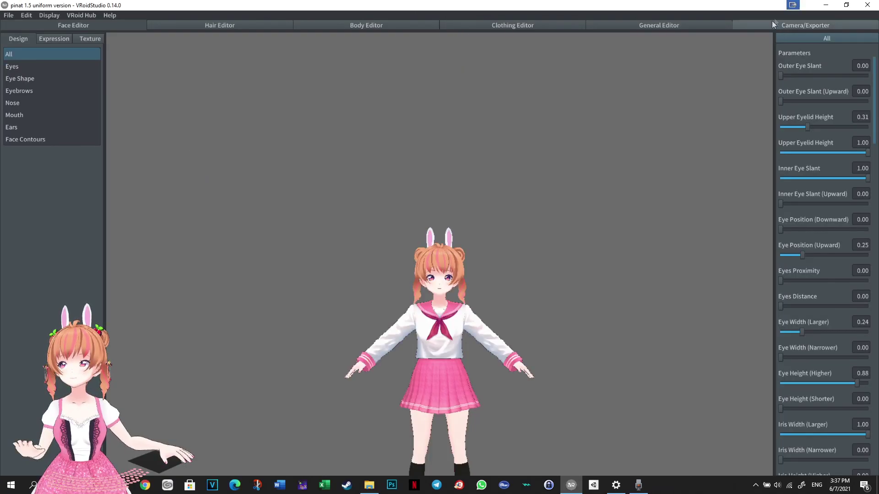
Open VRoid Studio's export settings and expand the polygon, material and bone reduction options.
left_click(770, 24)
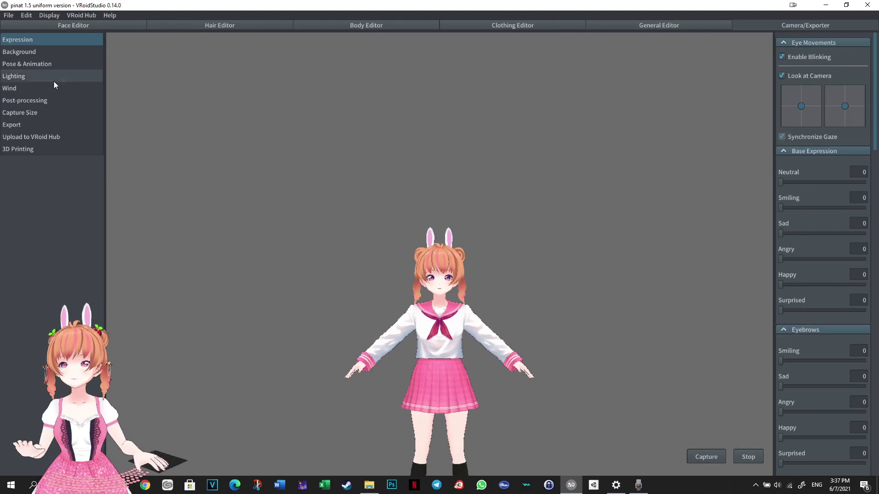
left_click(13, 125)
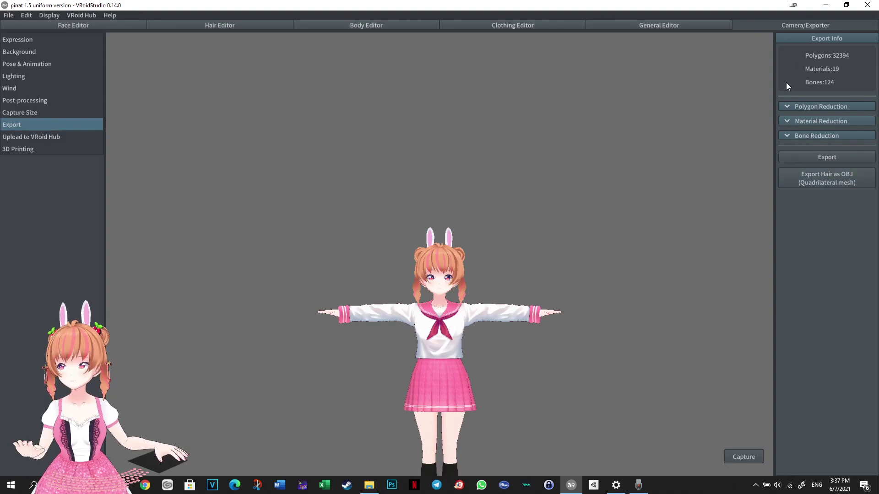
left_click(788, 136)
left_click(793, 121)
left_click(795, 106)
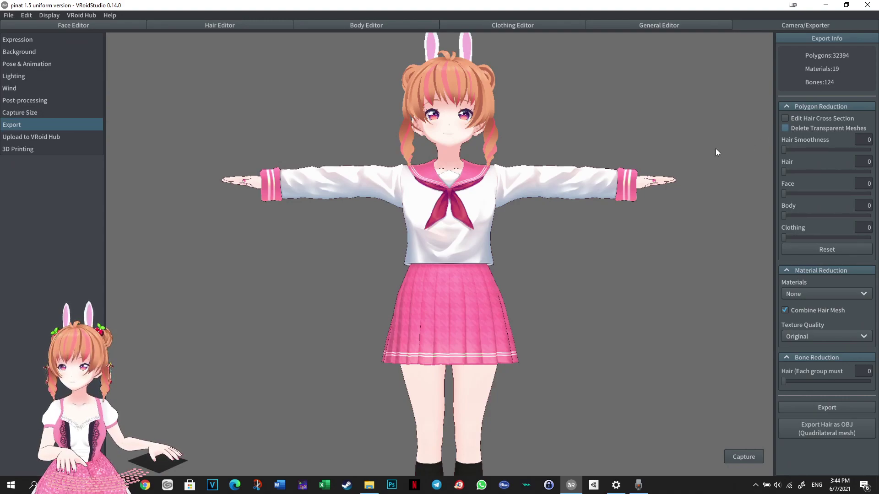
Enable the deletion of transparent meshes for the export.
left_click(785, 128)
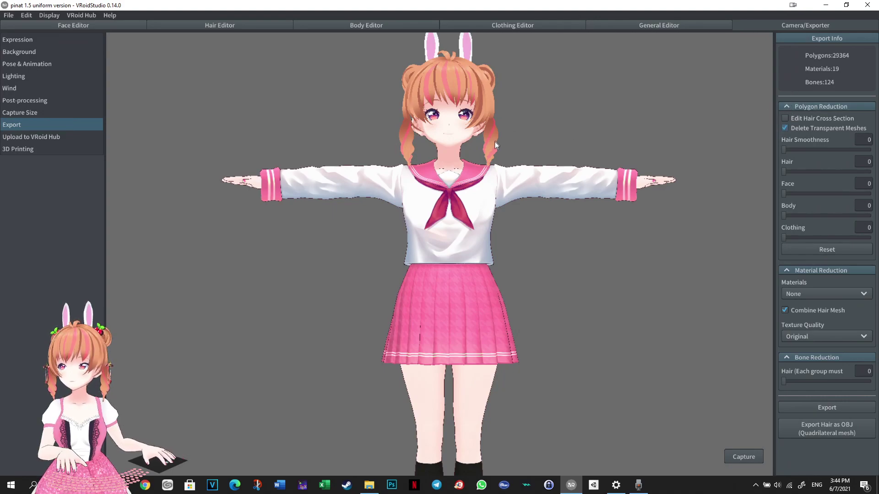
middle_click_drag(494, 141, 492, 203)
scroll(492, 203, "up", 1)
scroll(556, 219, "up", 2)
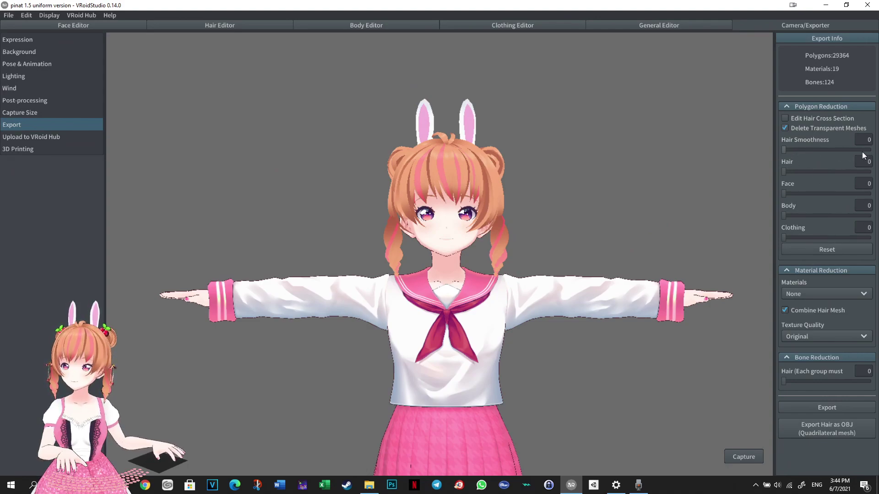
Try Hair Smoothness reductions up to 77, settle on 44, and set the Hair polygon reduction to 12.
left_click(827, 149)
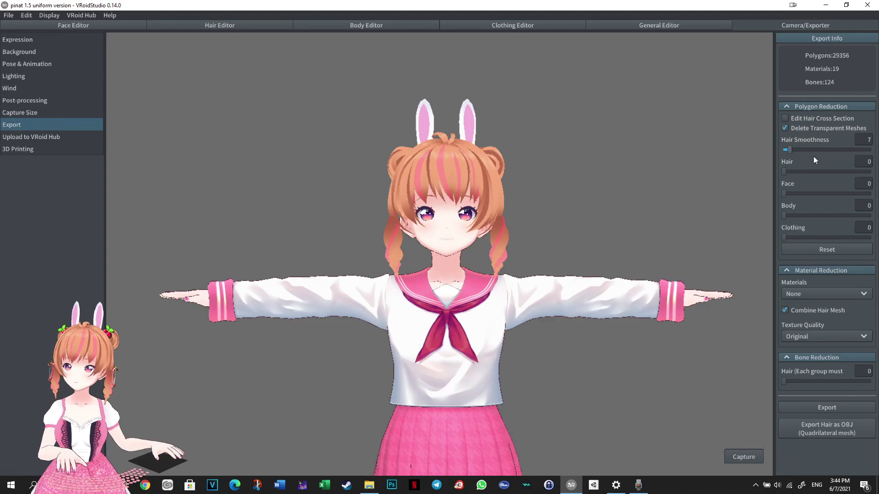
middle_click_drag(597, 261, 645, 247)
mouse_move(563, 251)
right_mouse_down()
mouse_move(583, 252)
mouse_move(576, 254)
right_mouse_up()
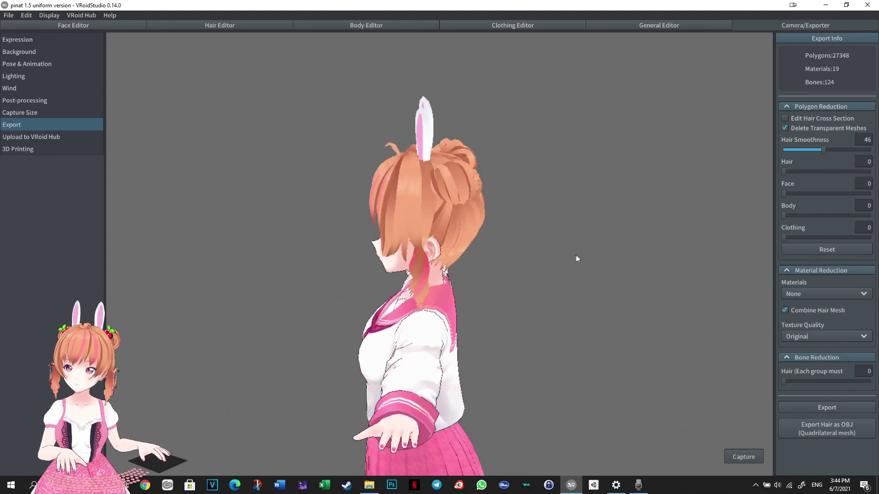
left_click(851, 150)
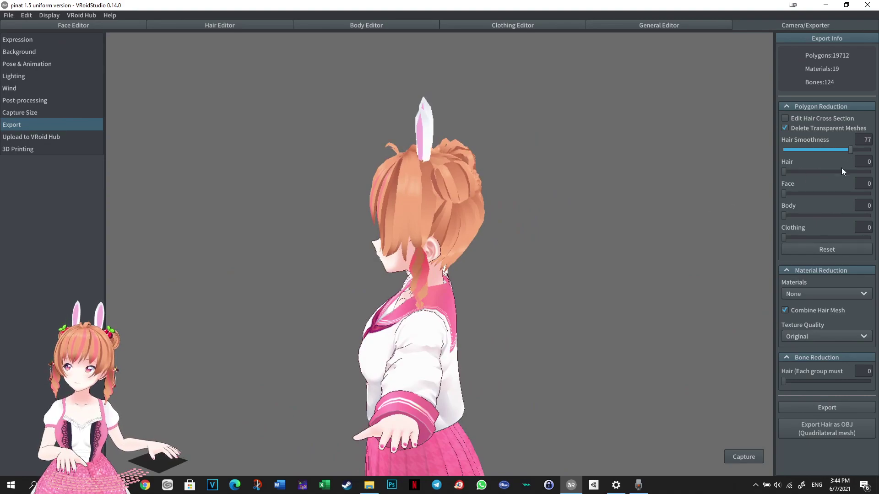
right_click_drag(545, 248, 567, 239)
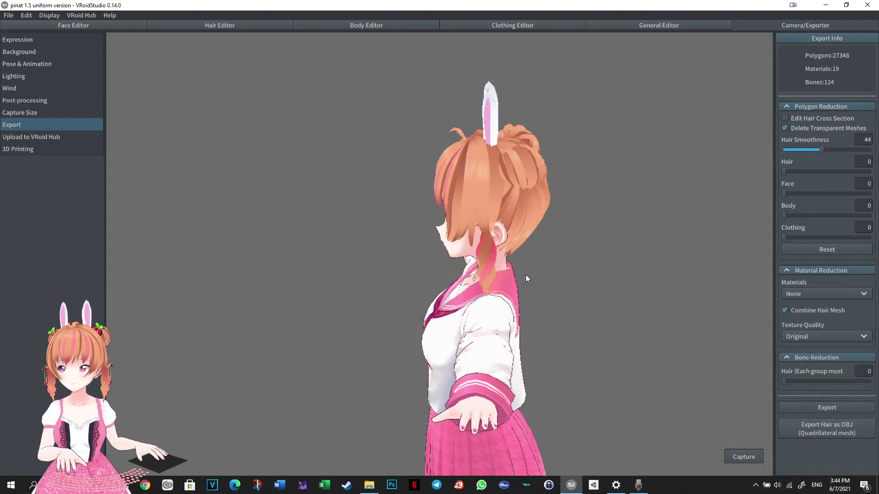
left_click_drag(418, 287, 447, 286)
mouse_move(784, 171)
left_mouse_down()
mouse_move(823, 171)
mouse_move(793, 172)
left_mouse_up()
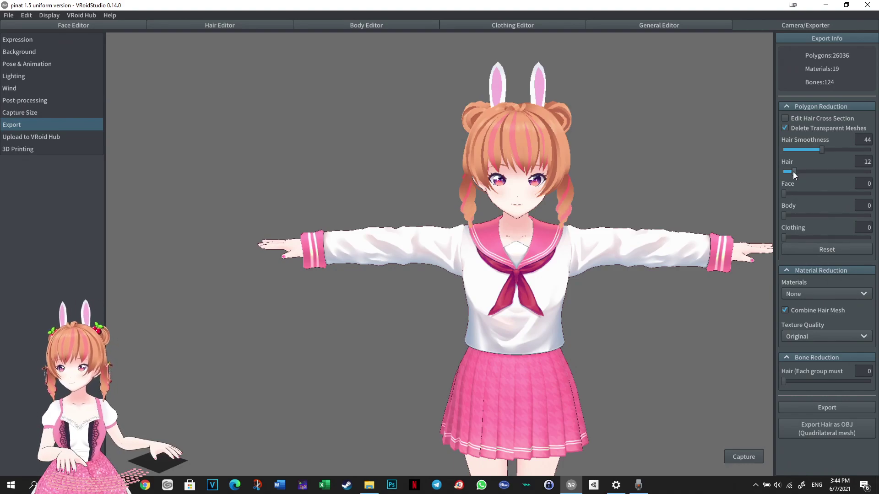
Test the extremes of the Clothing polygon reduction on the model and set it to 44.
left_click_drag(817, 238, 866, 238)
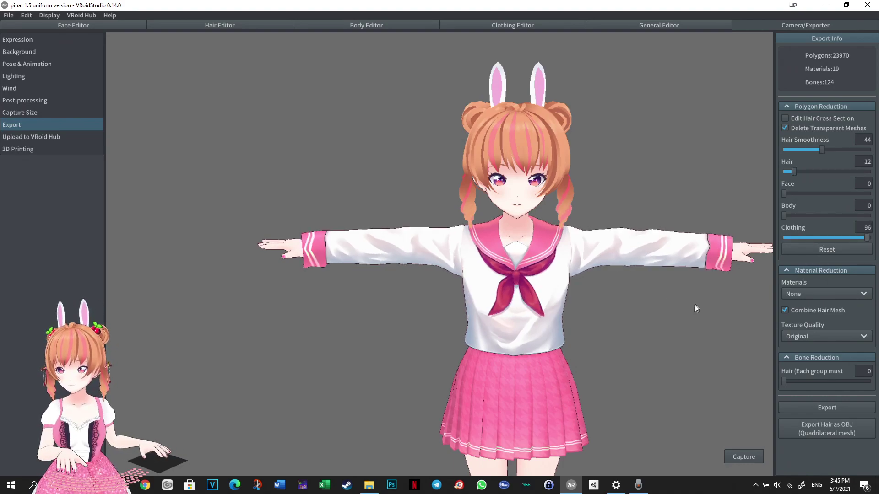
right_click_drag(695, 305, 742, 295)
left_click_drag(866, 237, 872, 238)
right_click_drag(663, 284, 686, 270)
left_click_drag(869, 238, 779, 238)
right_click_drag(686, 270, 595, 279)
left_click(821, 238)
right_click_drag(687, 288, 746, 288)
Set the Body polygon reduction to 46, checking the model from different angles.
left_click(830, 216)
right_click_drag(659, 366, 664, 306)
mouse_move(809, 219)
left_mouse_down()
mouse_move(779, 218)
mouse_move(823, 215)
left_mouse_up()
mouse_move(650, 315)
right_mouse_down()
mouse_move(618, 318)
mouse_move(555, 291)
mouse_move(620, 298)
mouse_move(633, 326)
mouse_move(652, 320)
right_mouse_up()
middle_click_drag(652, 320, 589, 280)
right_click_drag(590, 345, 638, 277)
Try high Face polygon reductions on the model and settle on 45.
left_click_drag(783, 193, 867, 193)
right_click_drag(555, 278, 572, 274)
left_click(817, 194)
left_click_drag(862, 194, 870, 194)
right_click_drag(522, 293, 556, 303)
left_click(822, 194)
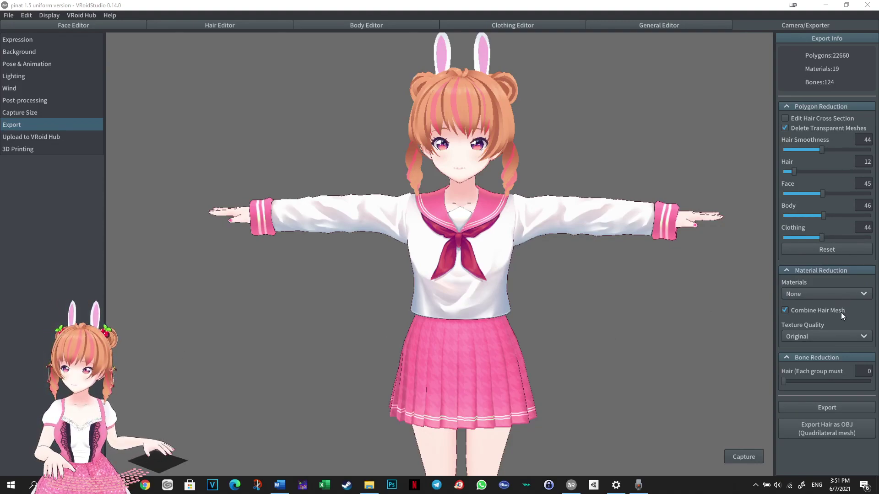
Set the export texture quality to Shrink and start exporting the avatar.
left_click(842, 337)
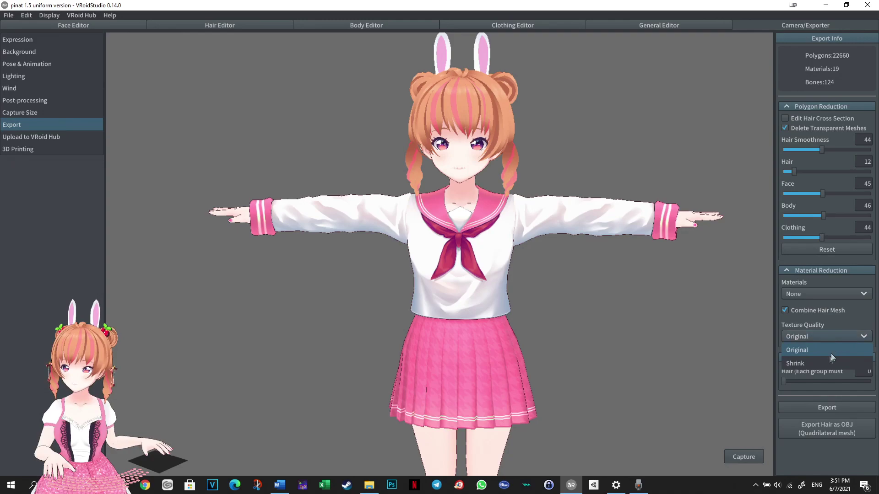
left_click(828, 356)
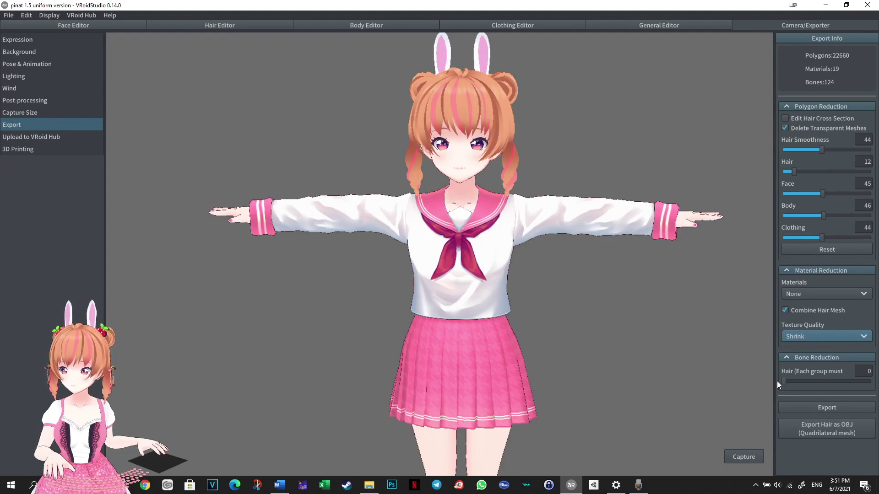
left_click(798, 407)
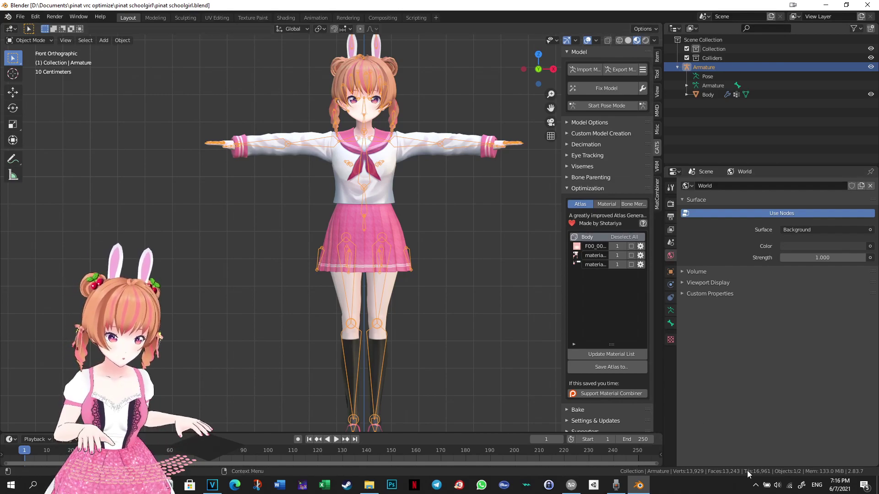
left_click_drag(551, 108, 542, 106)
left_click(522, 69)
left_click(522, 68)
left_click(523, 68)
left_click(522, 68)
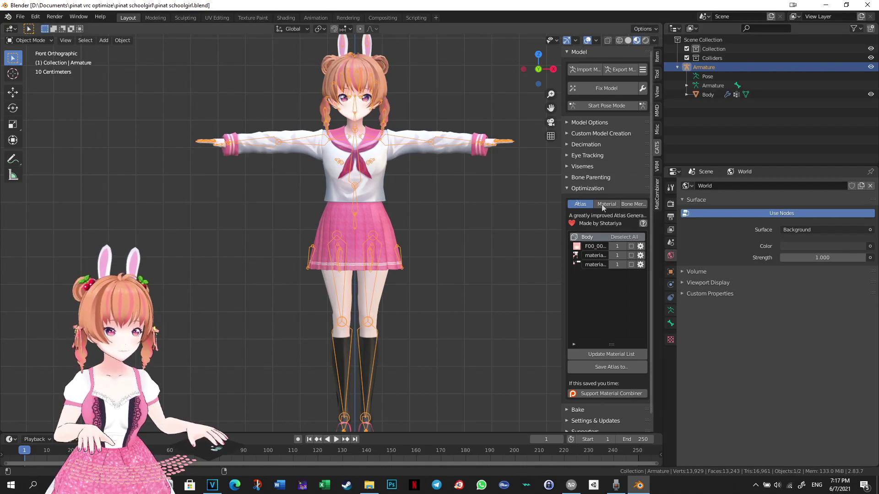
scroll(635, 218, "down", 1)
scroll(535, 170, "down", 1)
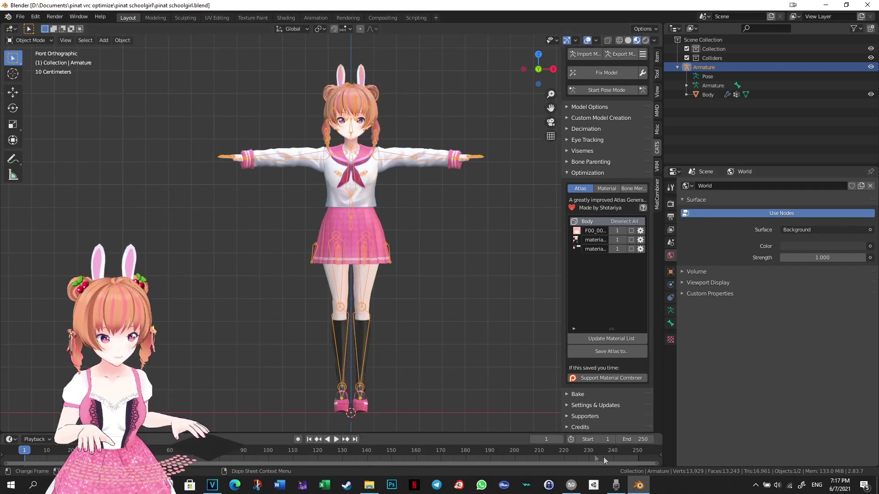
View the optimization folder in File Explorer, and search Google for blender to reach its download page.
left_click(369, 485)
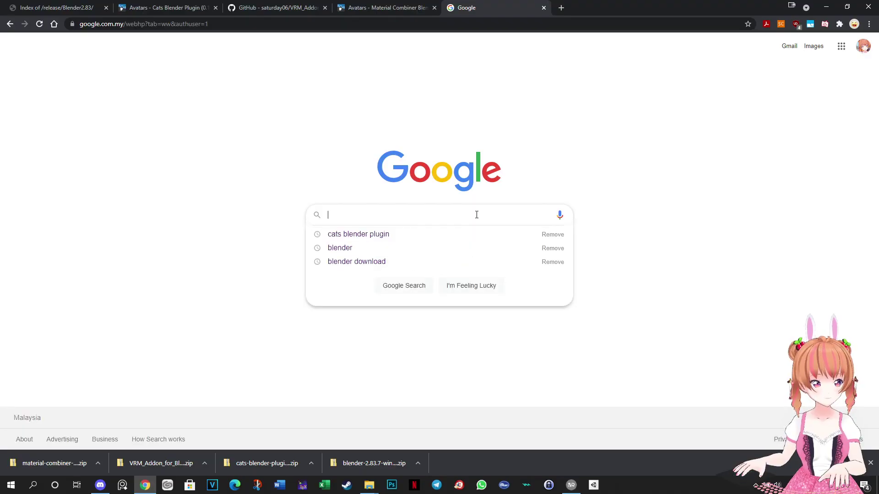
type("blender")
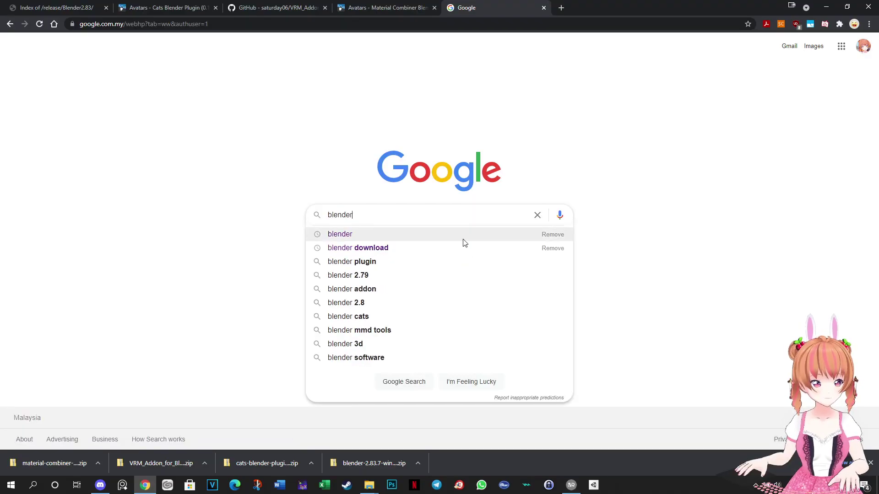
key("Return")
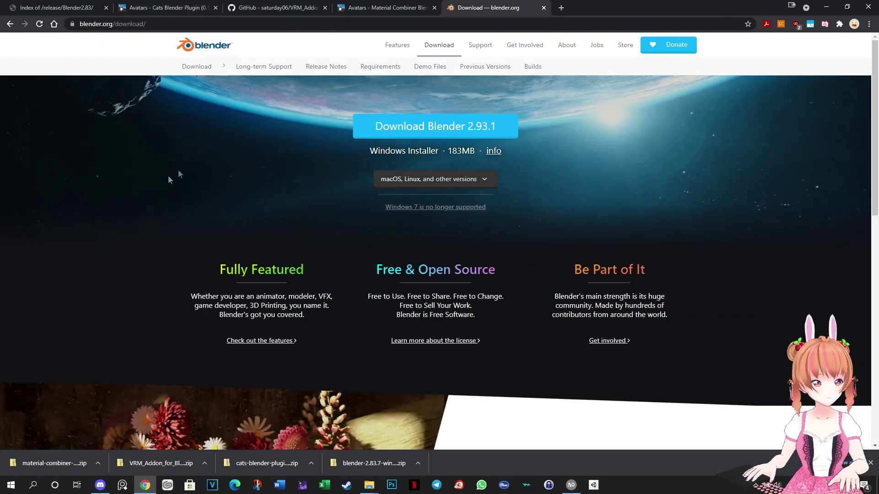
Go to Blender's previous versions and browse the Blender 2.83 release files.
left_click(485, 67)
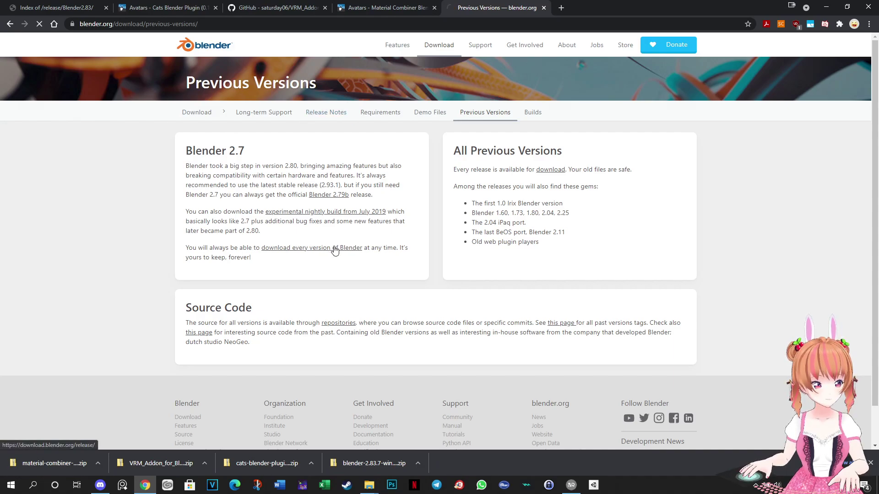
scroll(159, 291, "down", 5)
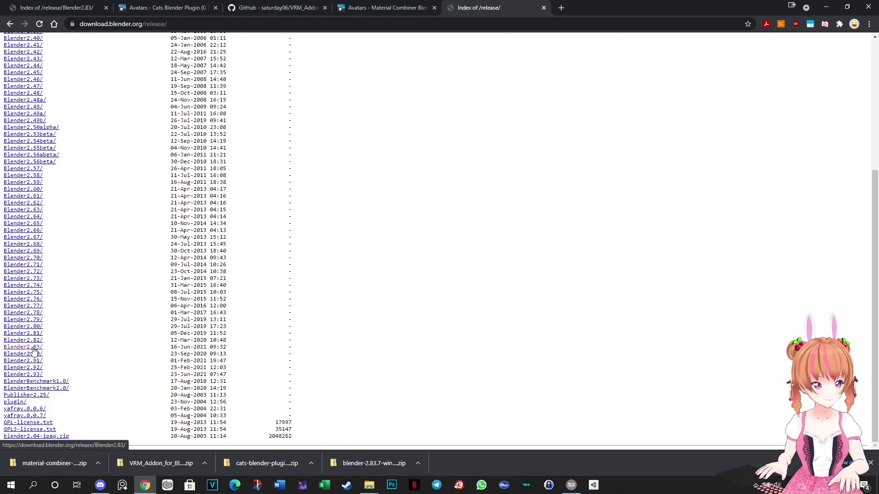
left_click(31, 350)
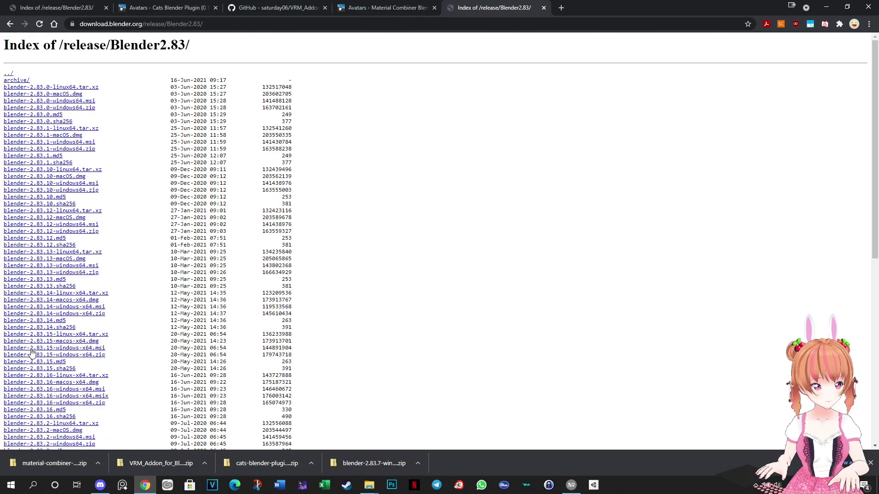
scroll(80, 264, "down", 8)
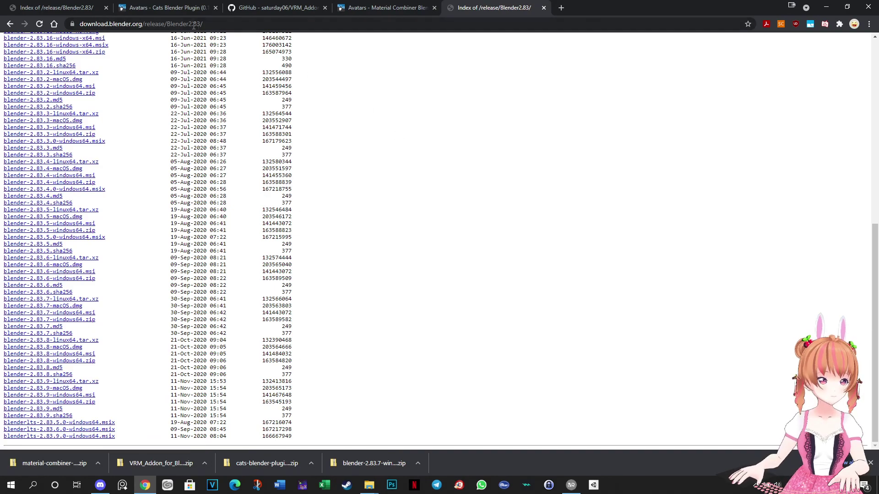
Review the open download pages for the Cats Blender Plugin, the VRM Add-on for Blender and Material Combiner.
left_click(173, 9)
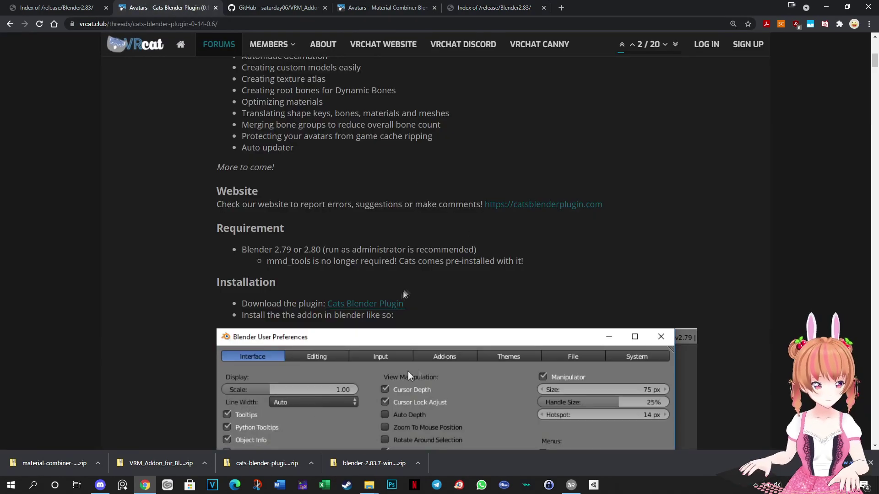
left_click(289, 8)
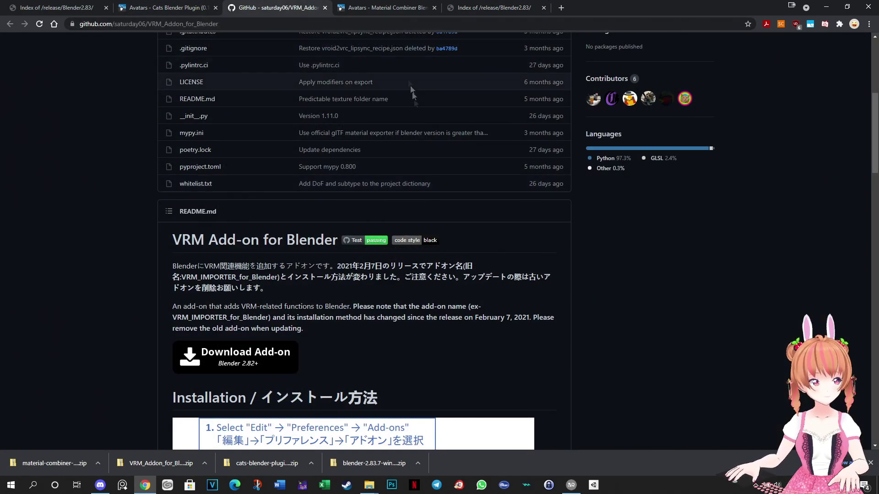
key("ctrl+Tab")
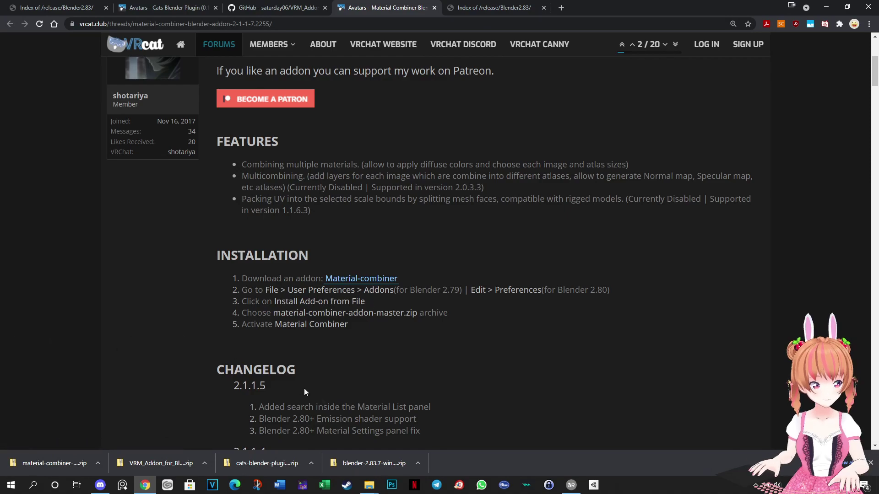
Switch to File Explorer, launch blender.exe from the blender-2.83.7-windows64 folder and dismiss the splash screen.
left_click(367, 478)
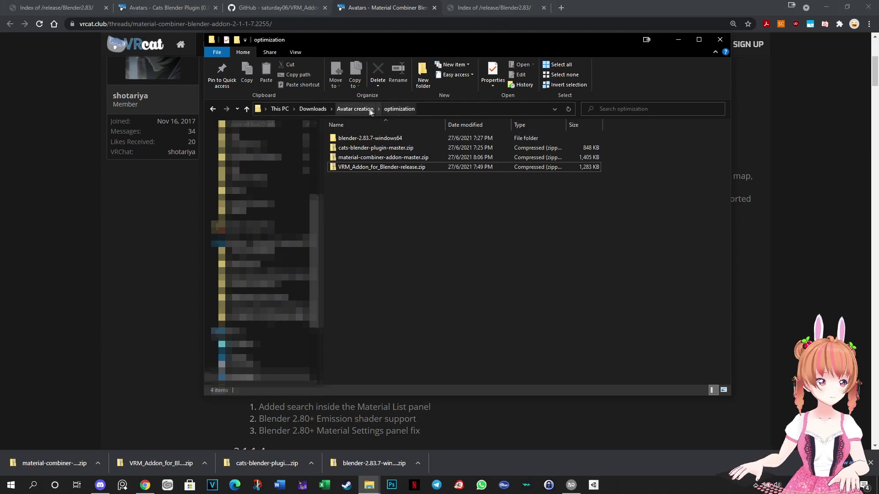
double_click(403, 138)
double_click(397, 139)
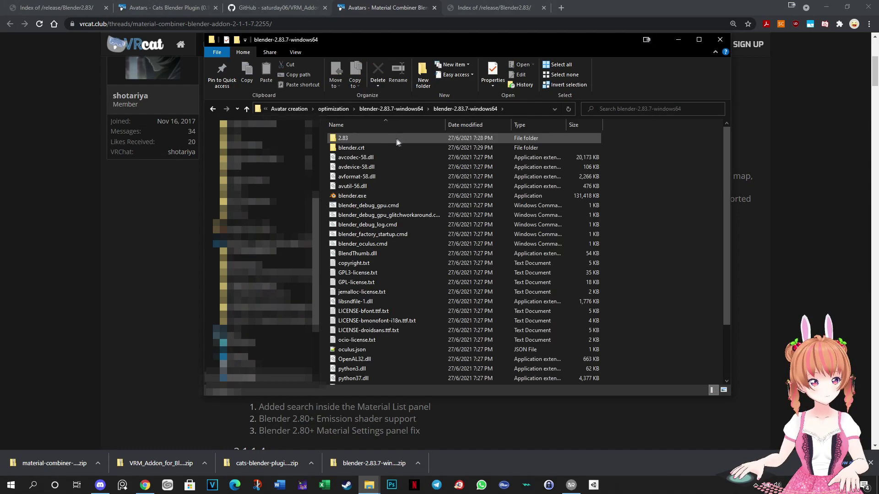
right_click(376, 194)
left_click(388, 194)
right_click(388, 193)
left_click(380, 201)
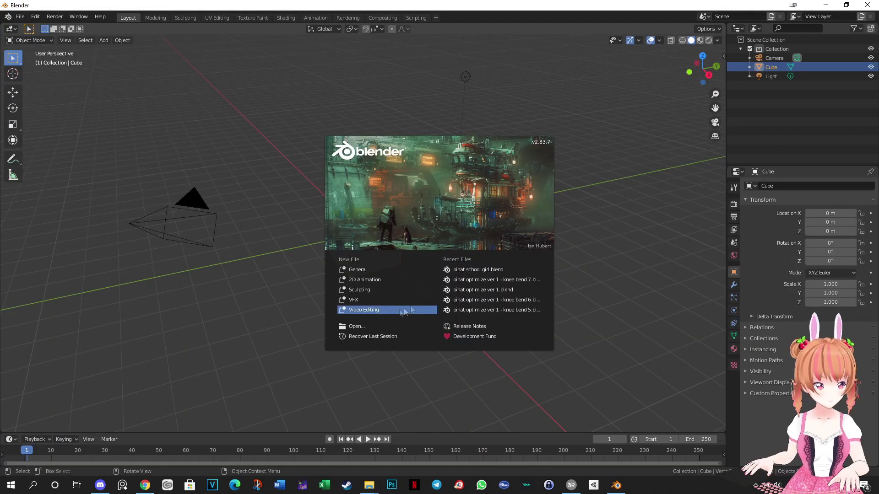
left_click(574, 155)
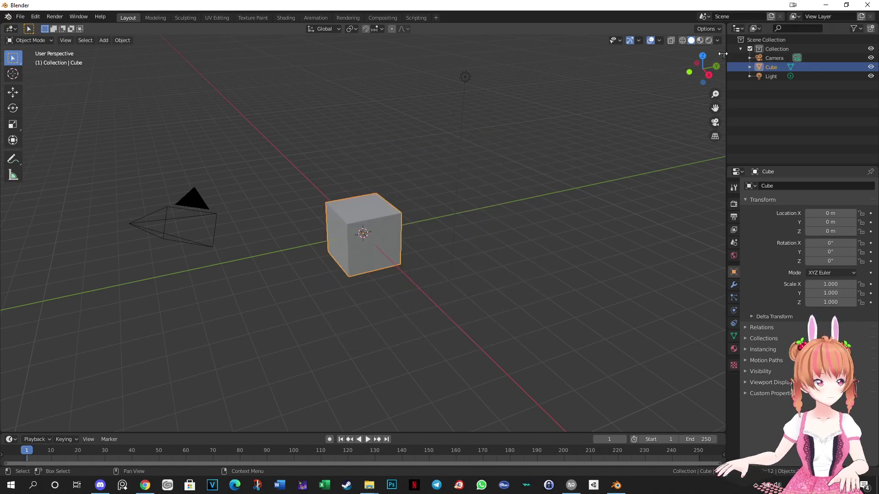
Show the viewport sidebar, install and enable the Cats Blender Plugin from cats-blender-plugin-master.zip, and update it to v0.19.0.
left_click(722, 54)
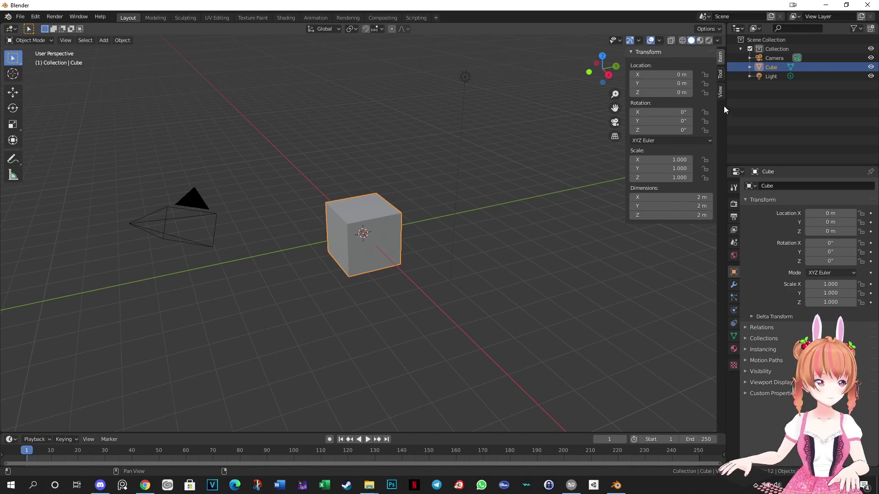
left_click(36, 17)
left_click(66, 148)
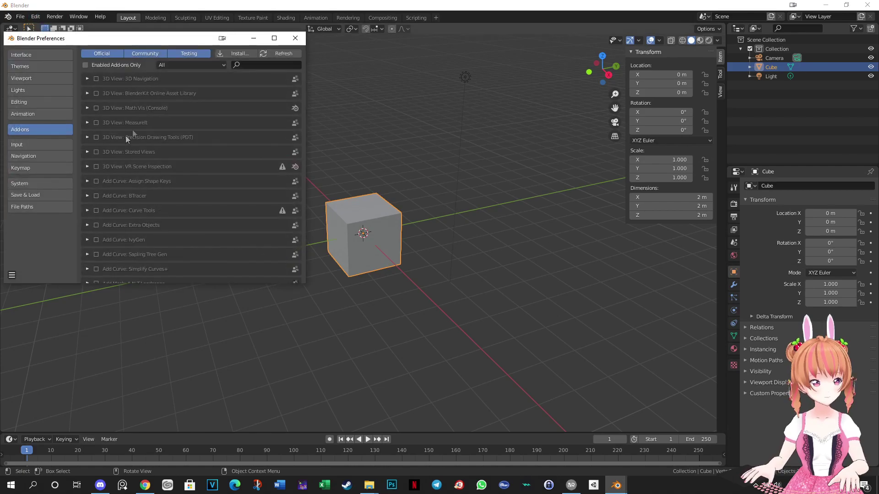
left_click_drag(192, 40, 270, 49)
left_click(320, 63)
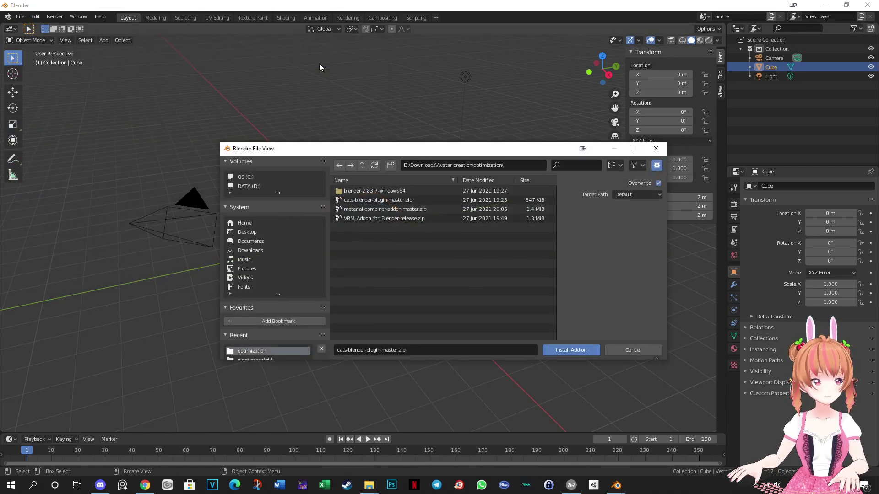
left_click(408, 202)
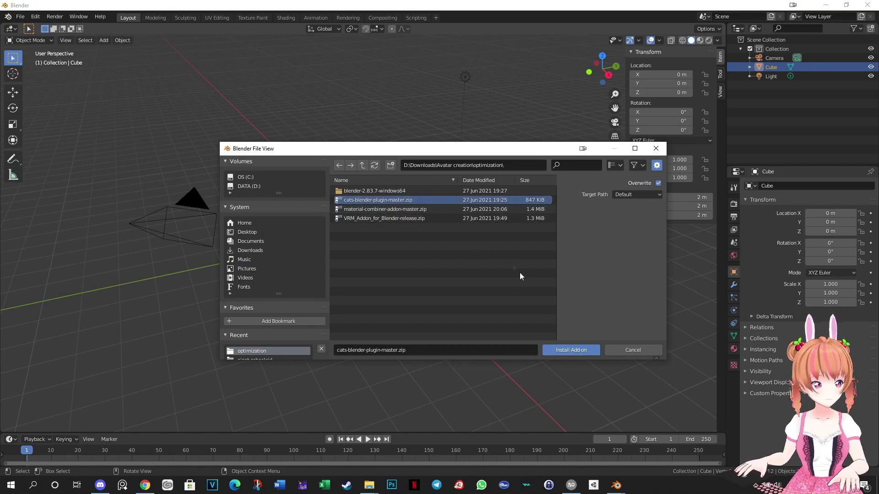
left_click(580, 350)
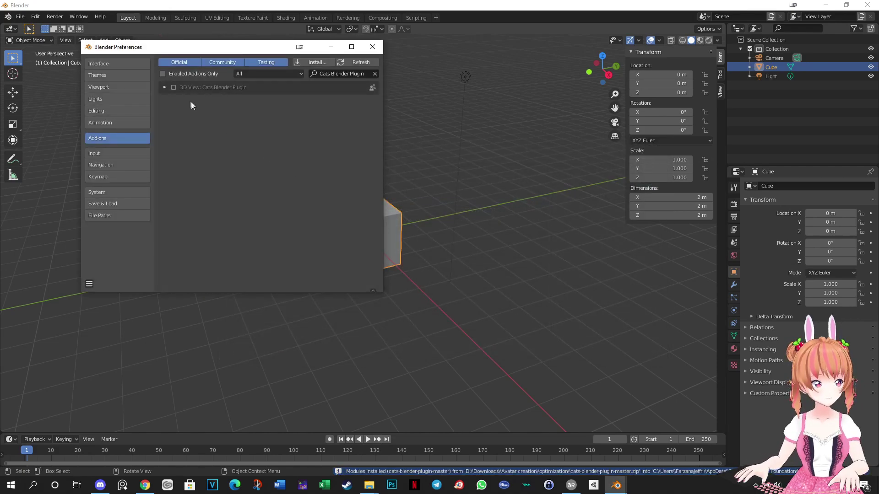
left_click(174, 88)
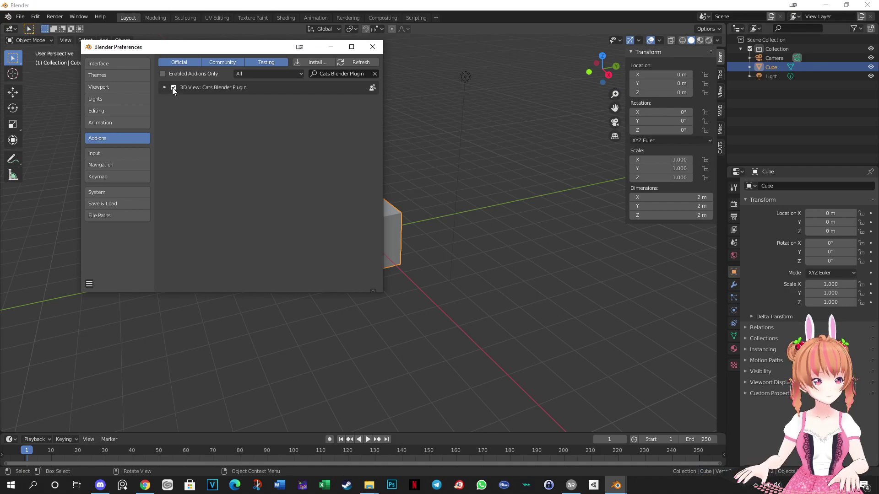
left_click(720, 150)
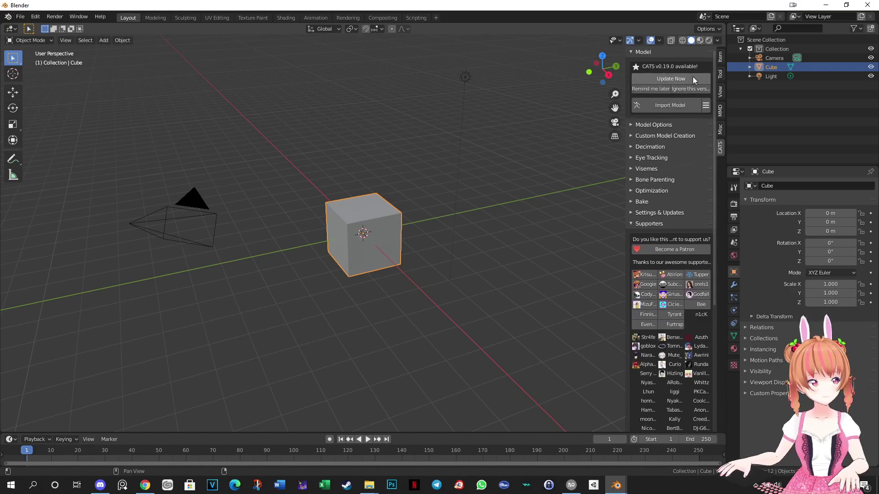
left_click(691, 78)
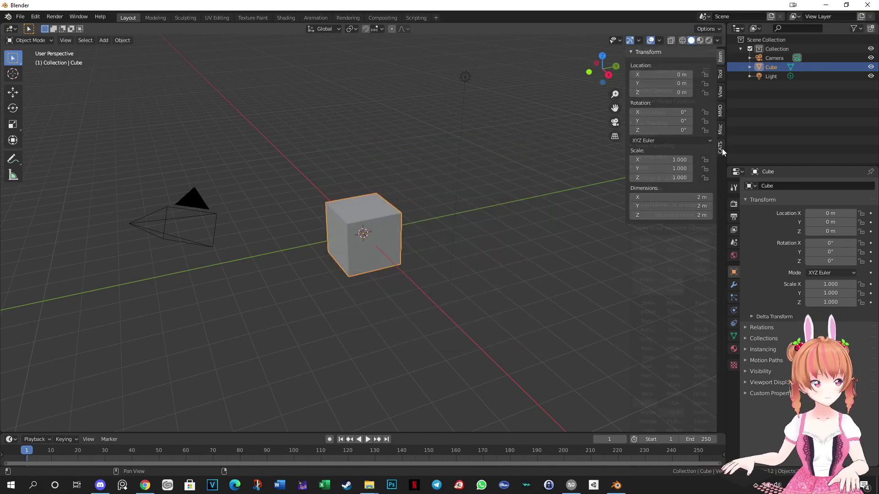
Try to import a VRM model through CATS and view its Atlas optimization options.
left_click(722, 149)
left_click(704, 75)
left_click(707, 116)
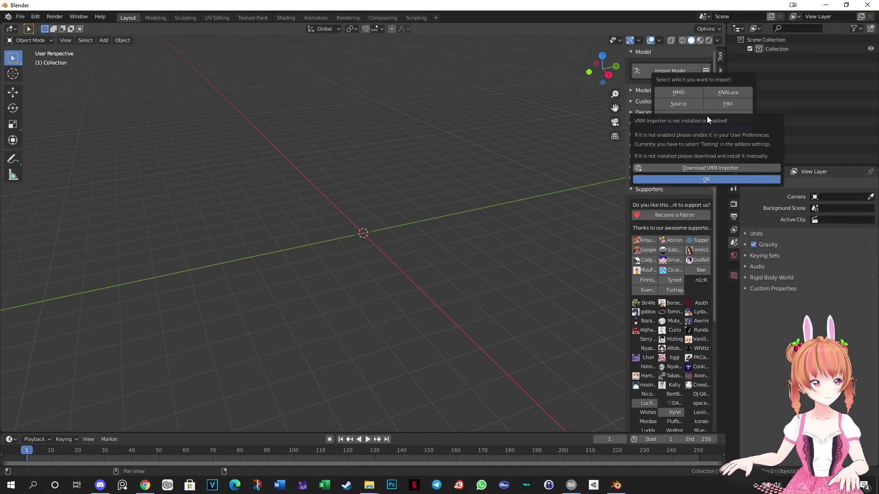
left_click(632, 157)
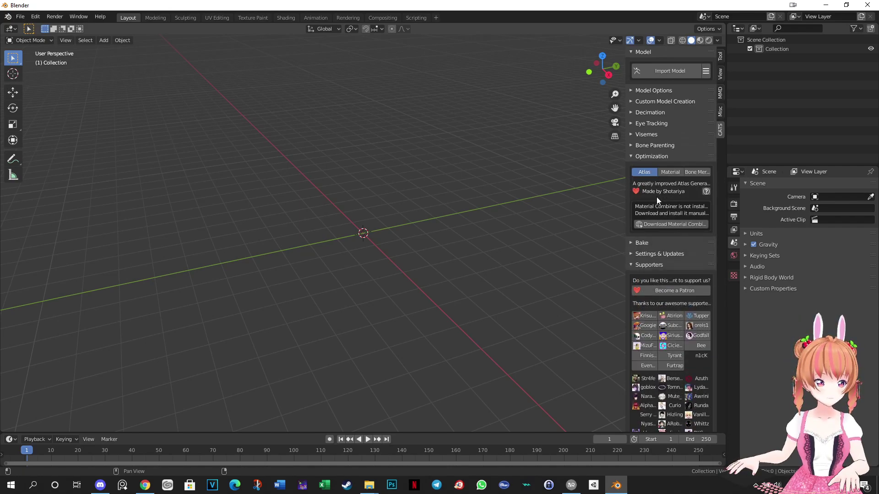
Install the VRM add-on from VRM_Addon_for_Blender-release.zip and enable Import-Export: VRM format.
left_click(36, 17)
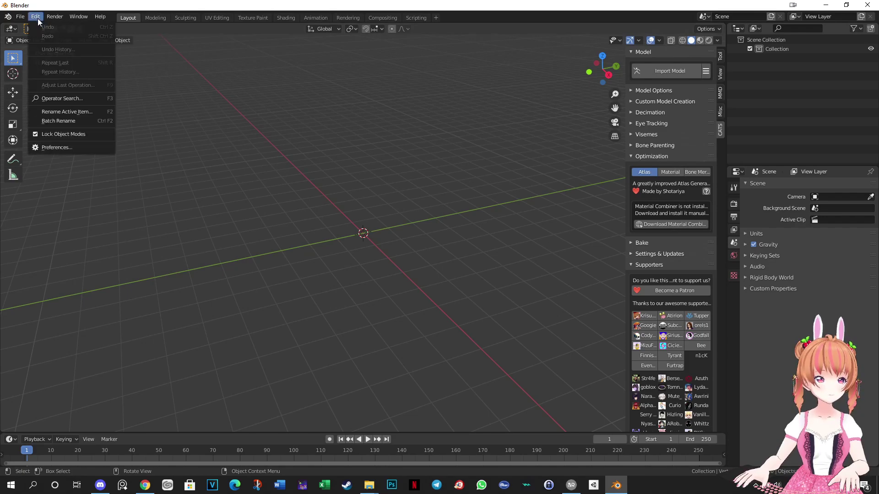
left_click(74, 147)
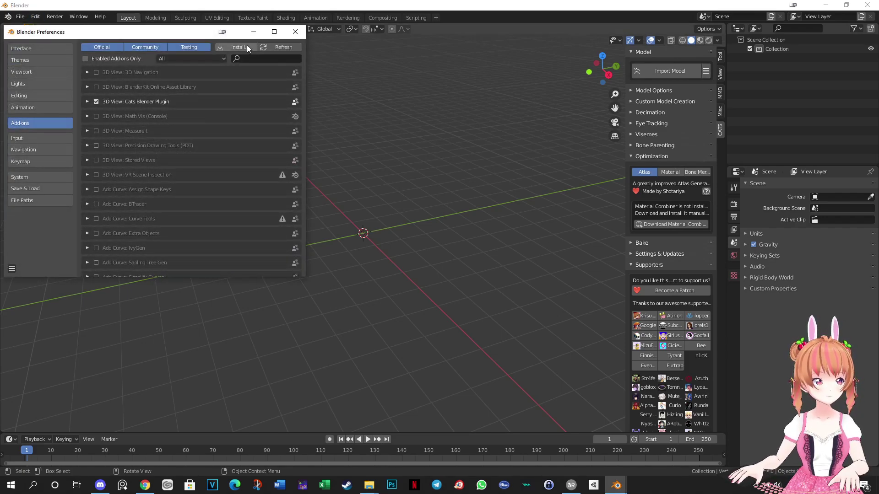
left_click(246, 46)
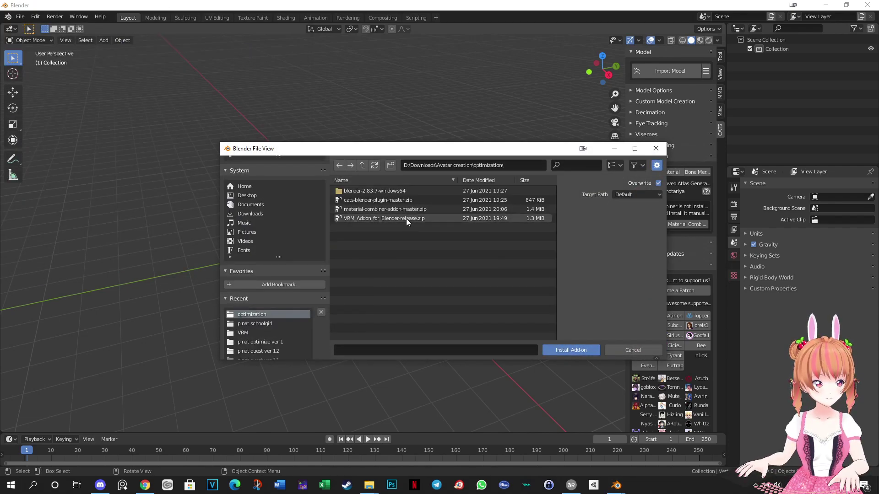
left_click(405, 218)
left_click(571, 350)
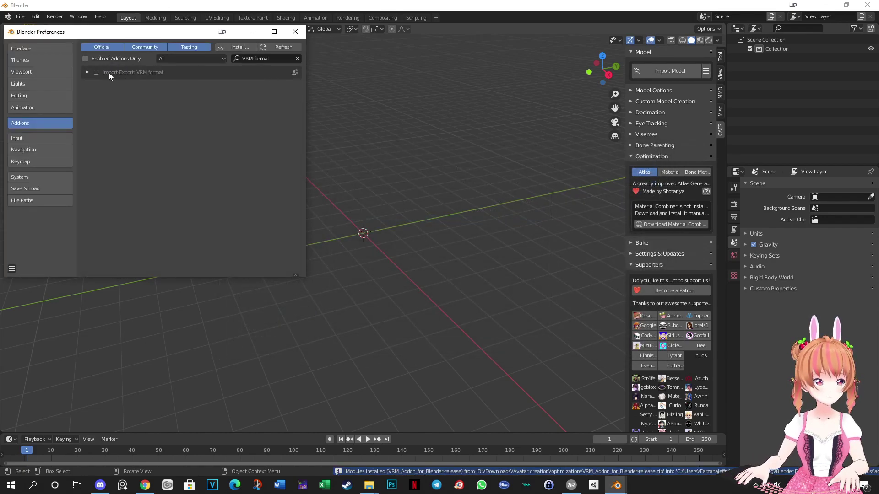
left_click(96, 73)
Install and enable the Material Combiner add-on from material-combiner-addon-master.zip, and close the preferences.
left_click(236, 46)
left_click(384, 209)
left_click(580, 352)
left_click(96, 72)
left_click(298, 32)
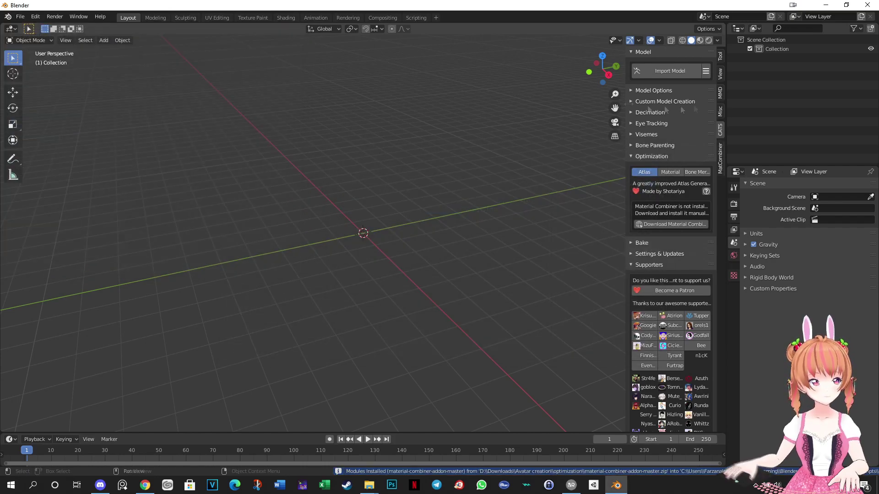
Check the CATS model import formats, and start a new General file.
left_click(707, 75)
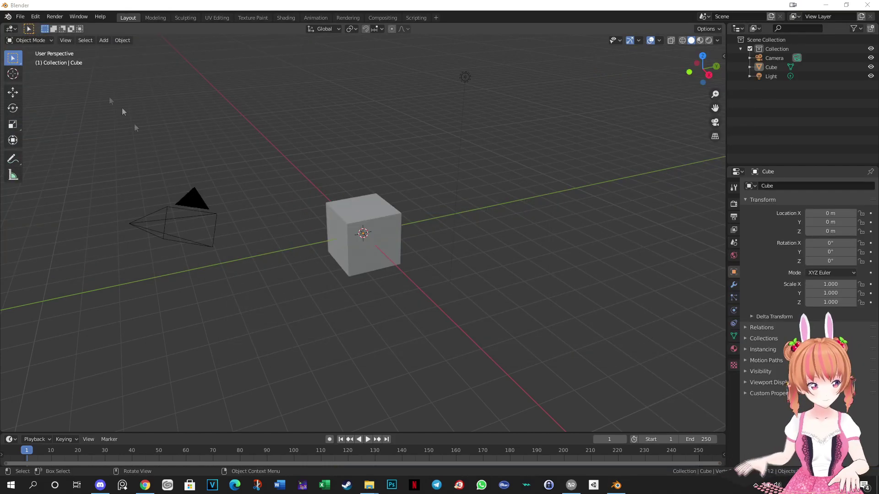
left_click(20, 17)
mouse_move(32, 27)
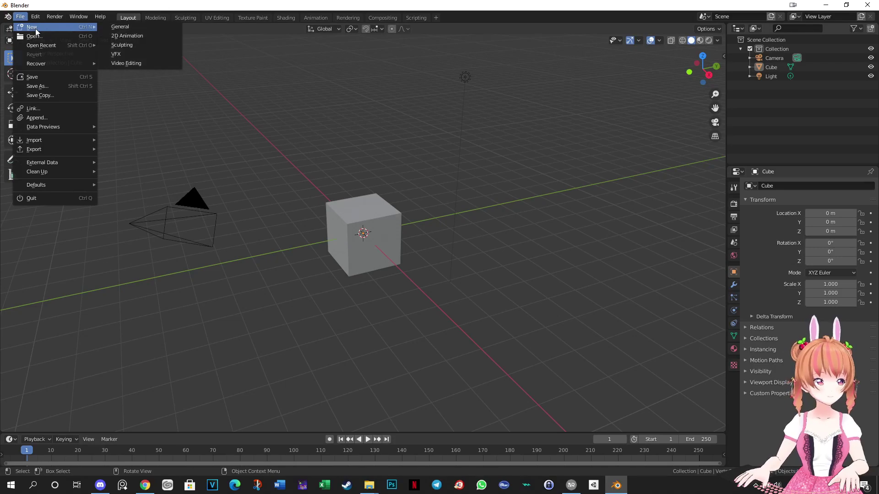
left_click(124, 27)
left_click(447, 257)
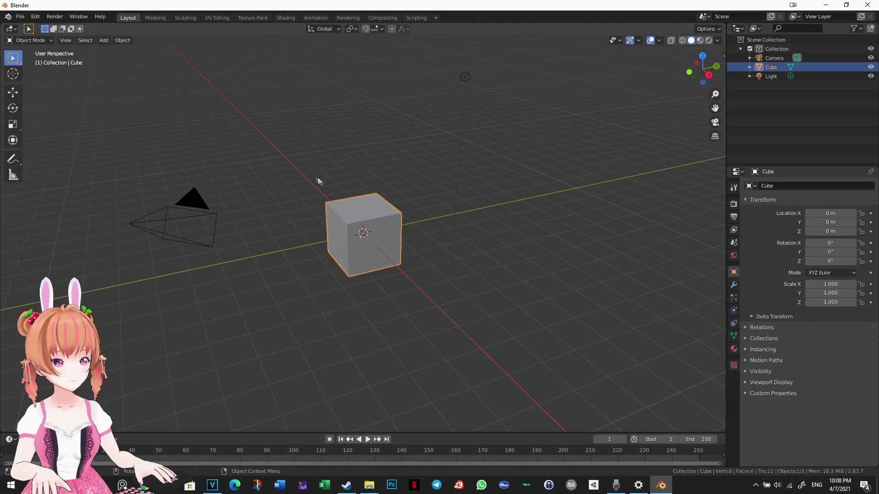
Delete all default objects from the scene: the cube, the camera and the light.
key("a")
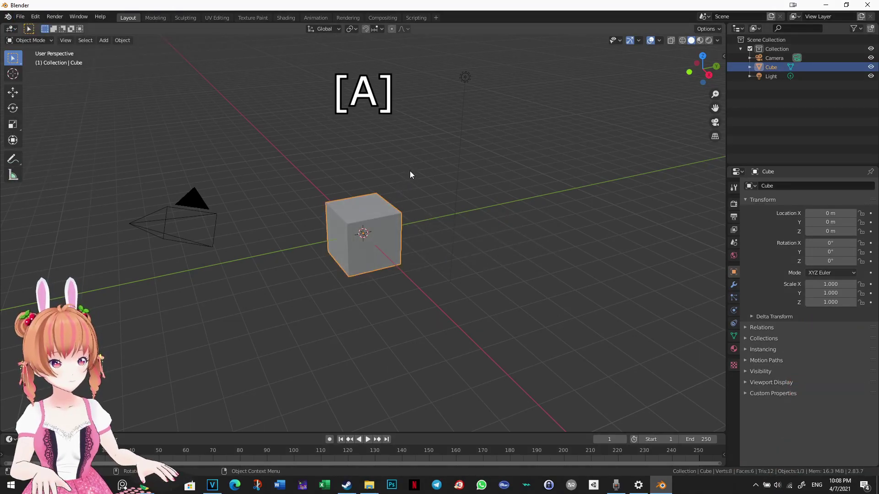
key("a")
key("a")
key("x")
left_click(410, 171)
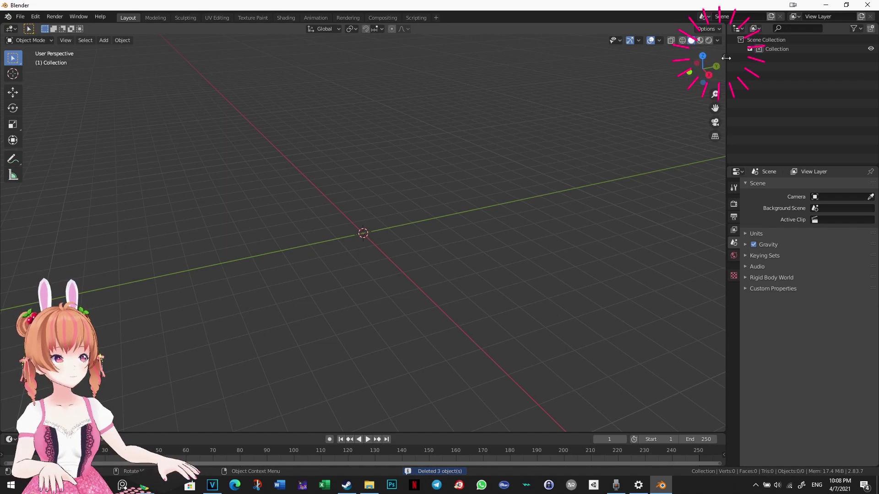
Import the avatar's VRM file from the VRM folder using the CATS model importer.
key("n")
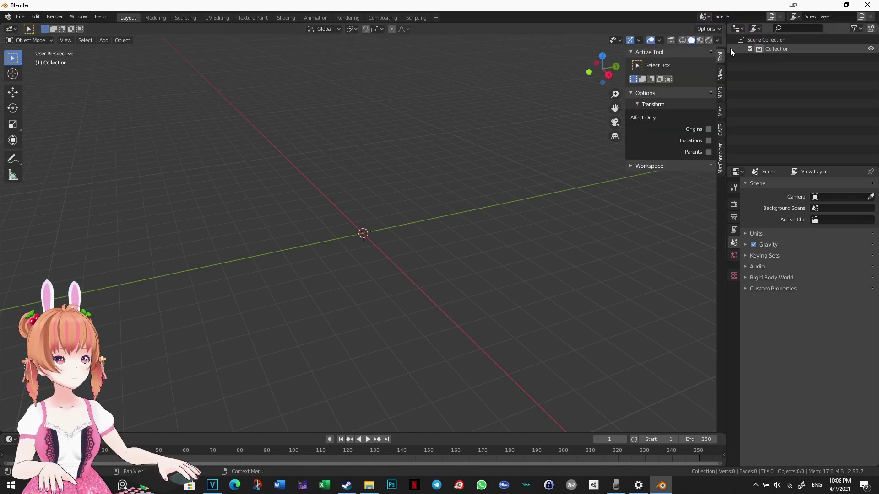
left_click(720, 129)
left_click(707, 72)
left_click(712, 117)
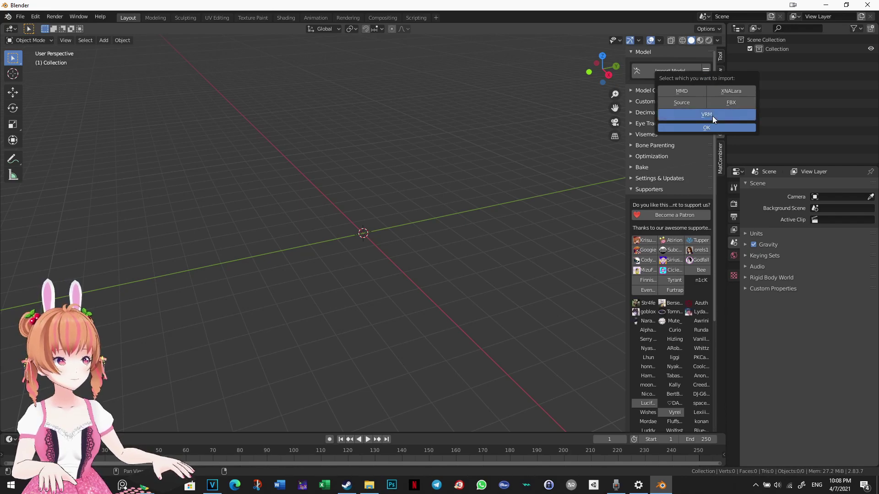
left_click(706, 128)
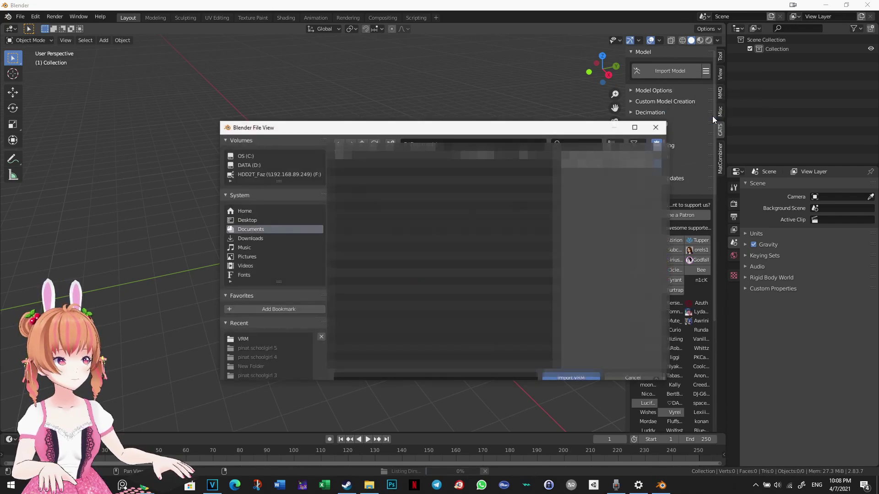
left_click(252, 341)
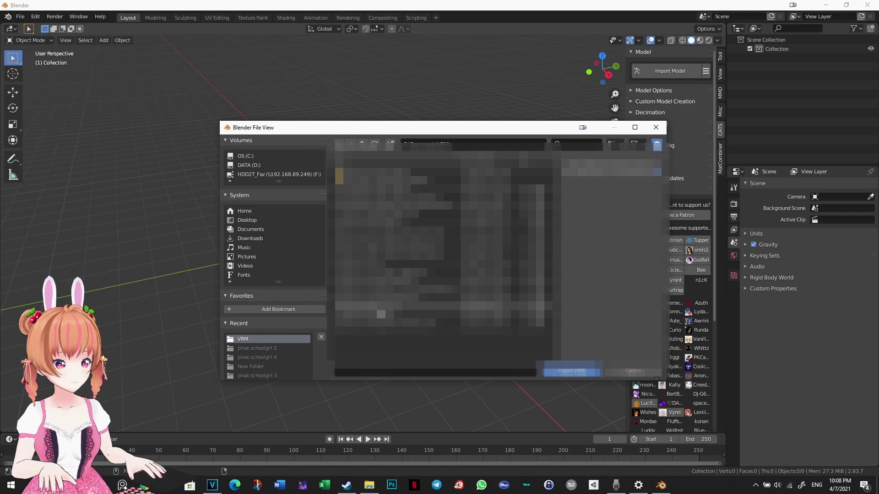
left_click(439, 305)
left_click(578, 373)
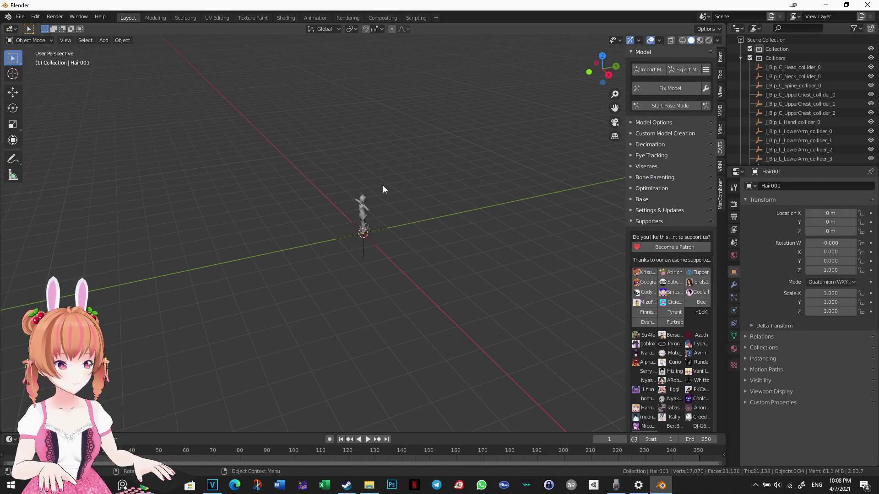
View the imported avatar close up and from the front.
scroll(393, 191, "up", 7)
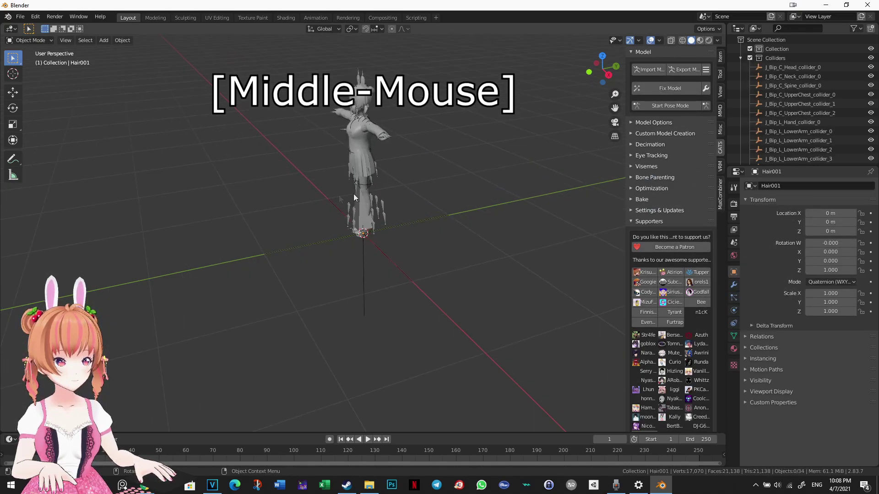
middle_click_drag(297, 190, 331, 178)
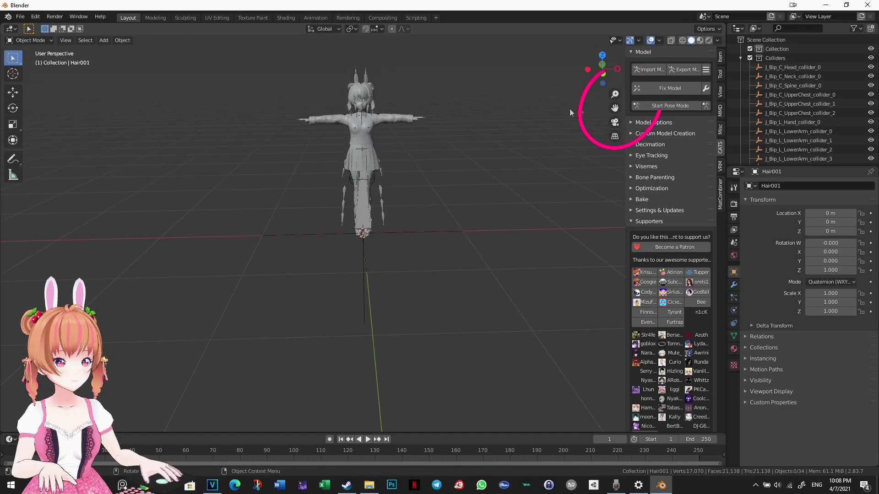
left_click_drag(619, 105, 620, 168)
scroll(428, 243, "up", 2)
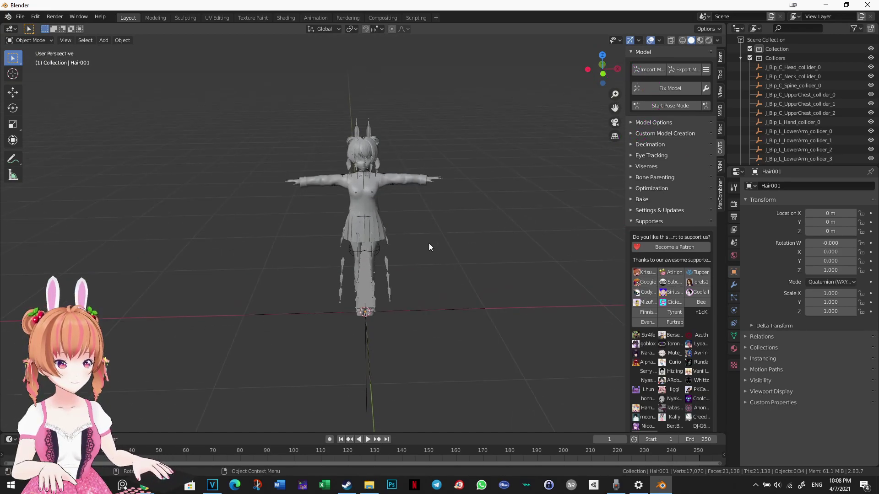
Orient the viewport to the front orthographic view of the imported avatar.
scroll(458, 238, "up", 2)
left_click_drag(590, 68, 588, 73)
left_click(587, 73)
left_click(588, 72)
left_click(588, 72)
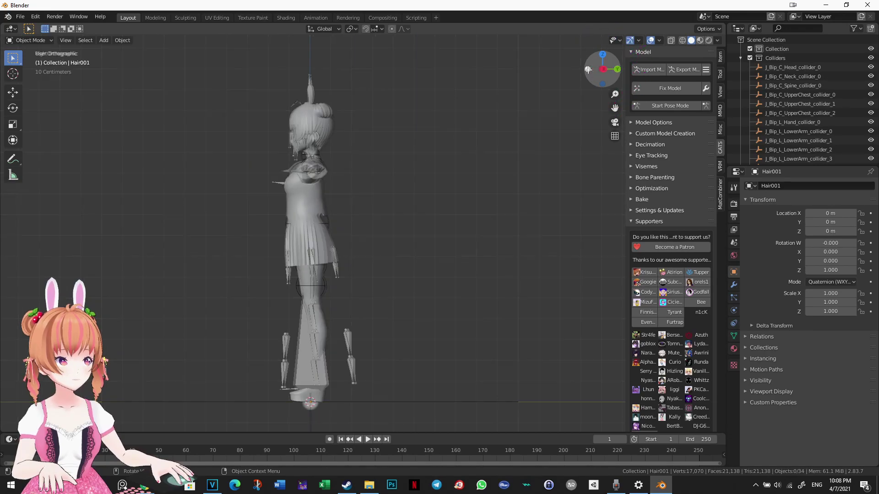
left_click(587, 72)
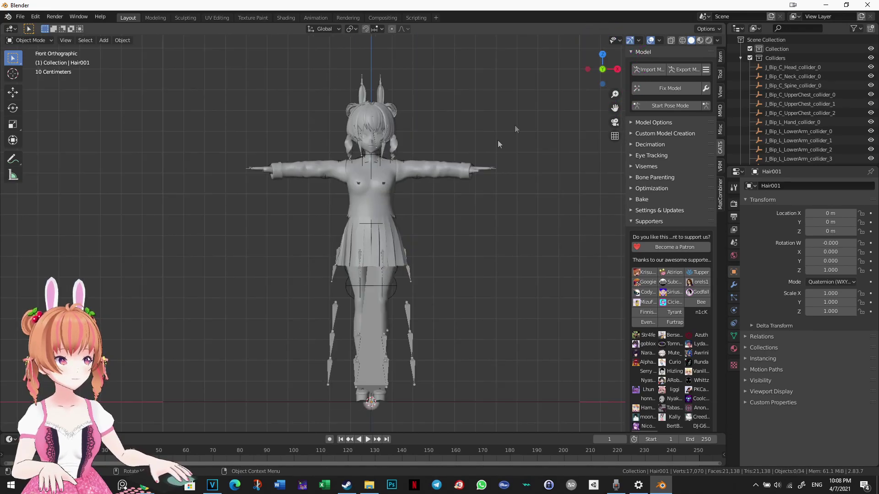
Collapse the Supporters section and the Colliders collection so the Armature's child objects can be seen.
left_click(631, 222)
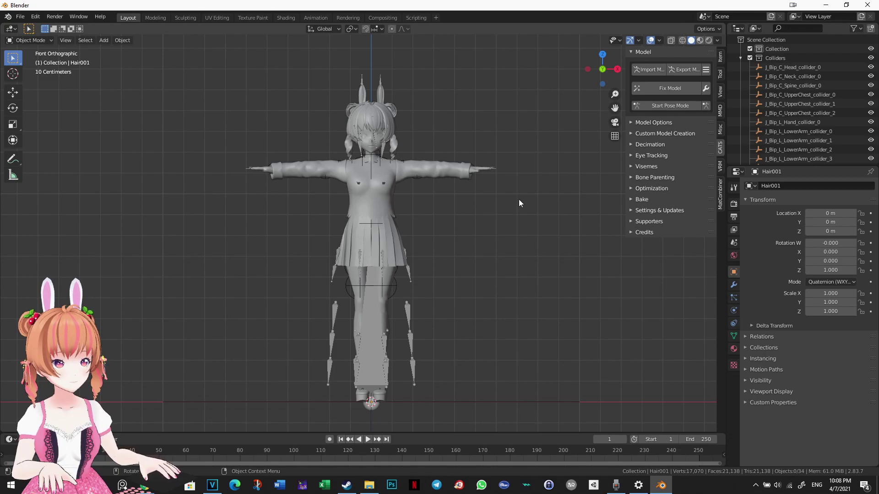
left_click_drag(615, 108, 630, 141)
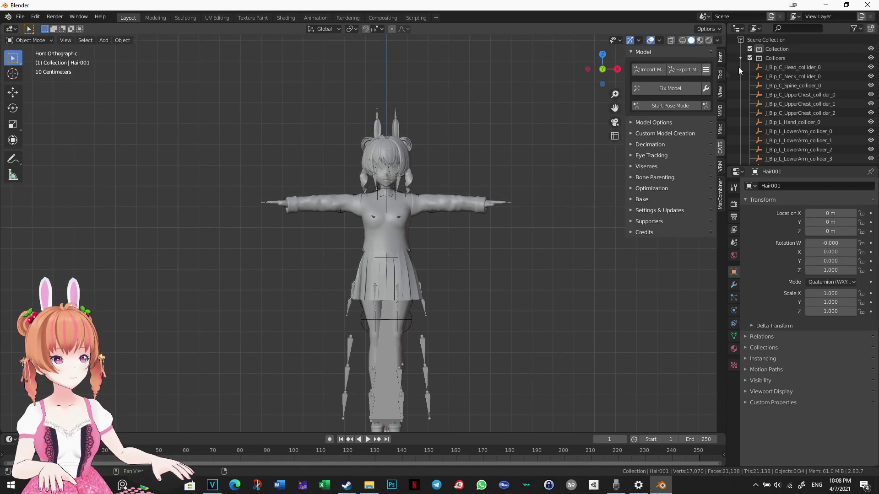
left_click(740, 57)
left_click(740, 67)
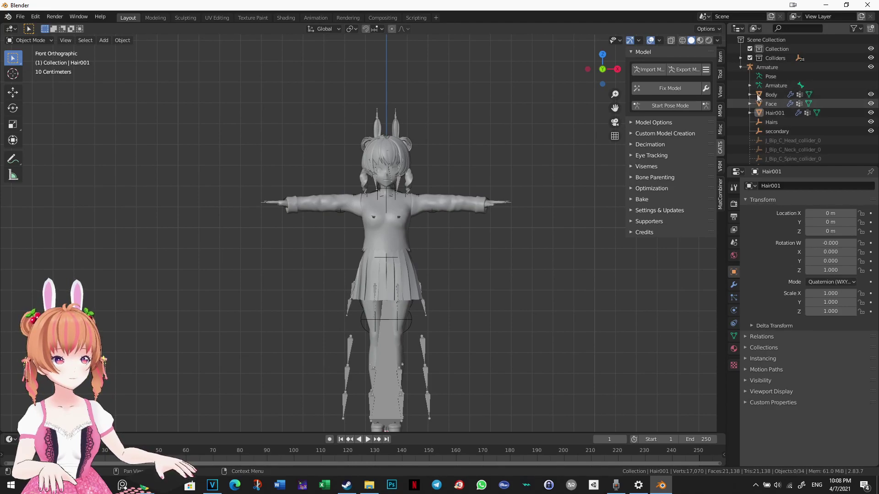
Review the Fix Model settings, keep the default options, and run the CATS Fix Model operation on the avatar.
left_click(706, 88)
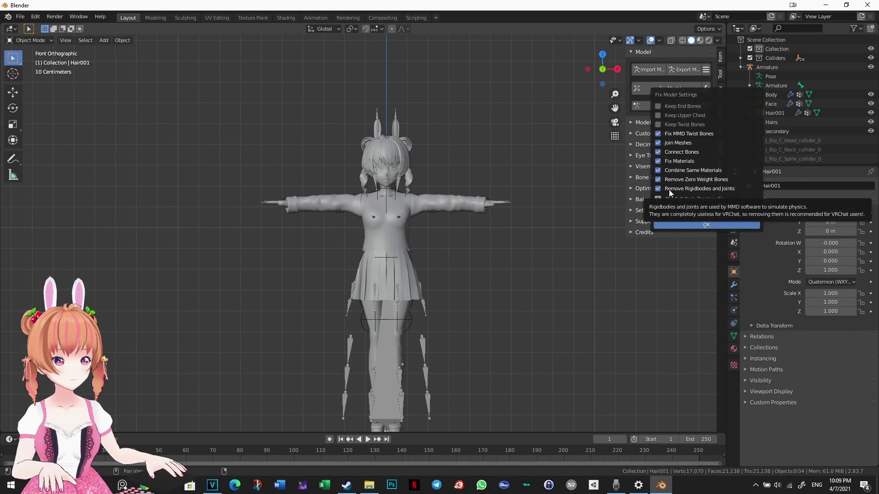
left_click(700, 225)
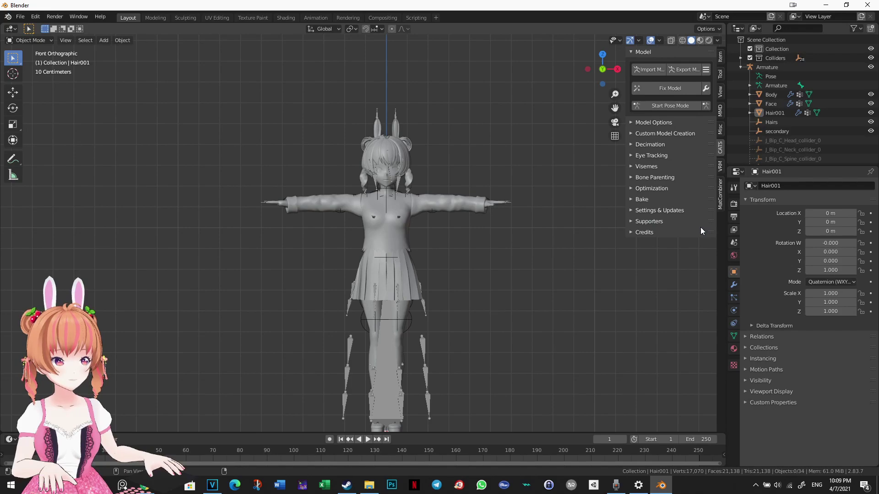
left_click(677, 89)
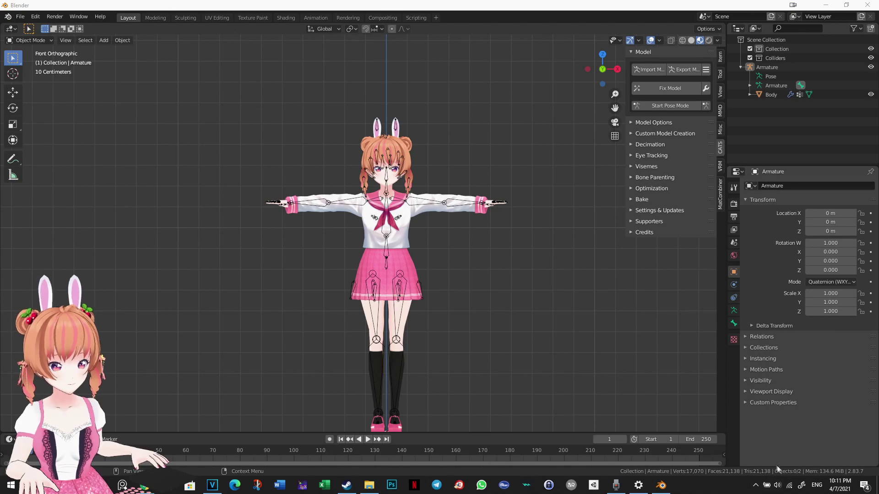
Convert the whole Body mesh with Tris to Quads in Edit Mode with X-ray on, and return to Object Mode.
left_click(771, 94)
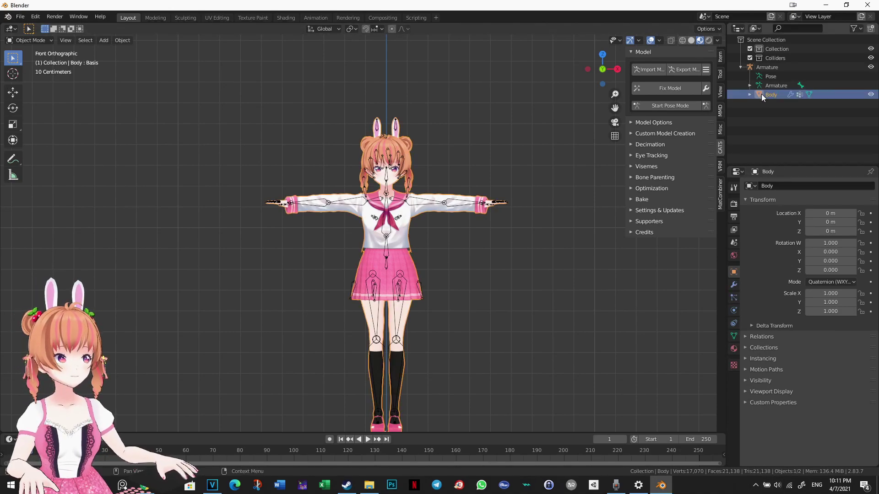
scroll(399, 256, "down", 1)
key("Tab")
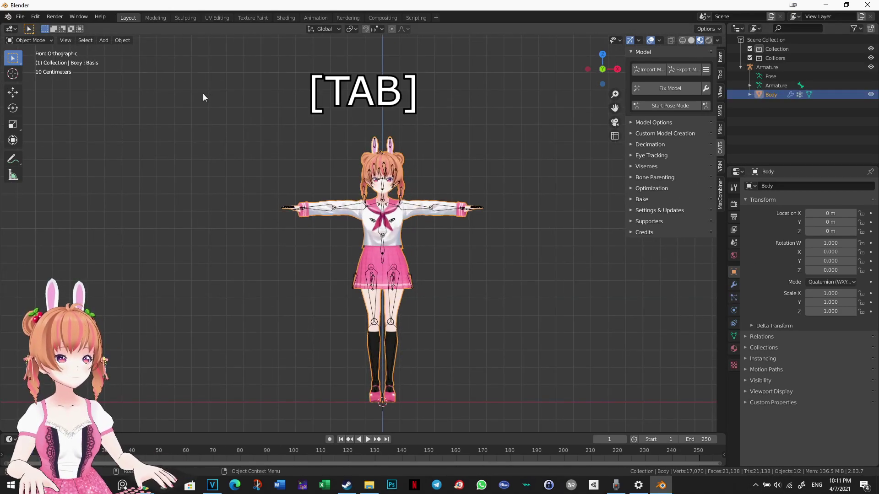
left_click_drag(614, 107, 629, 49)
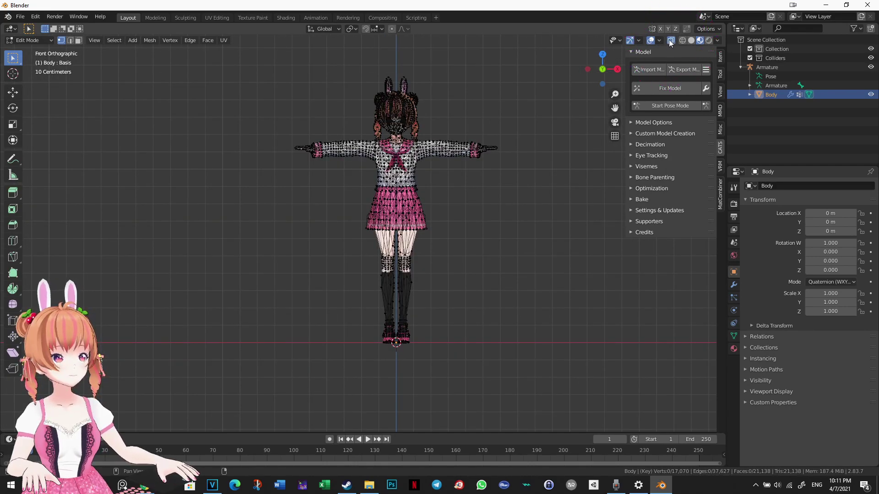
left_click_drag(252, 62, 582, 390)
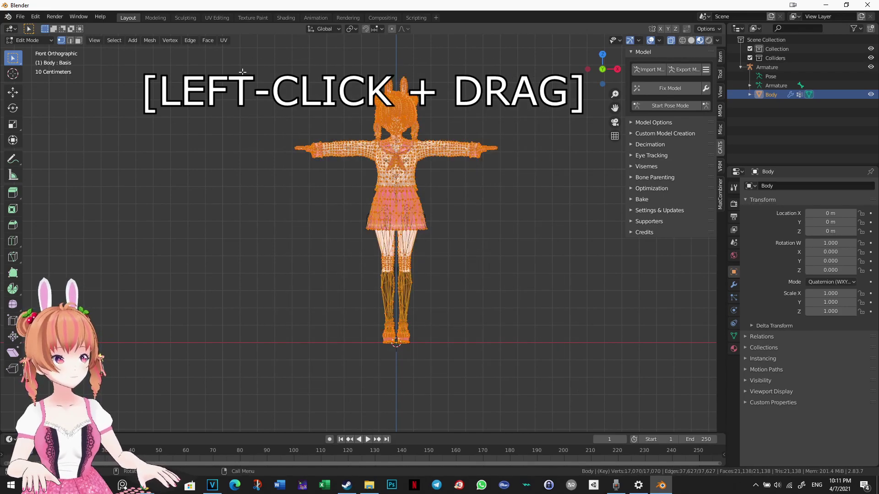
left_click(210, 42)
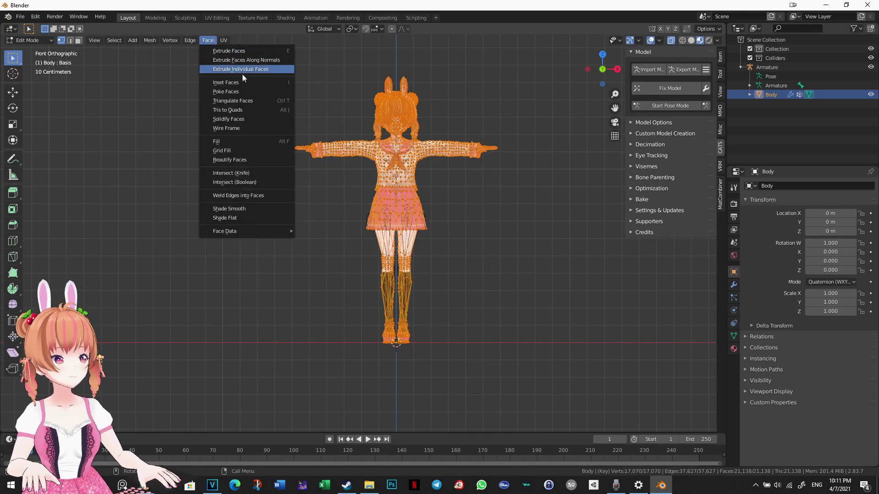
left_click(248, 109)
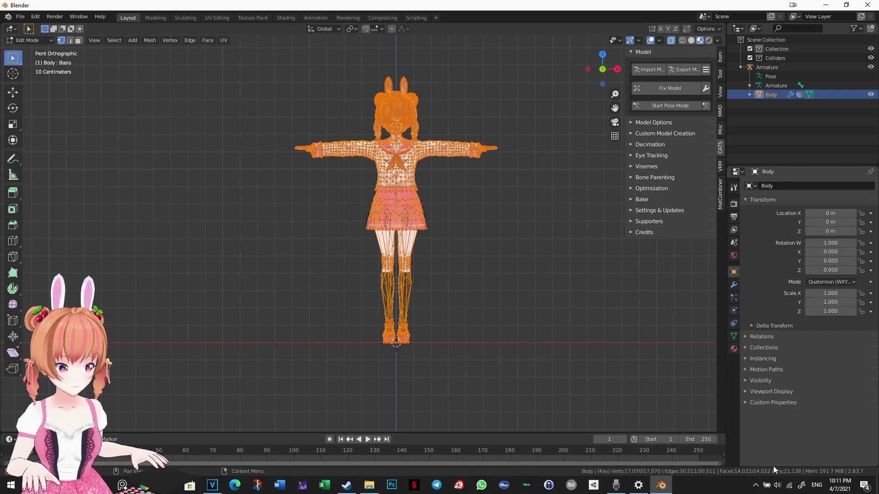
key("alt+a")
scroll(469, 265, "up", 4)
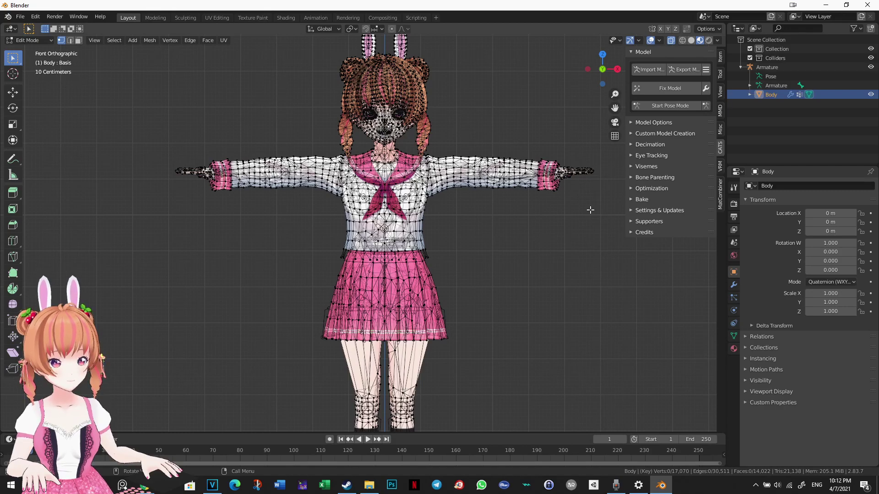
key("Tab")
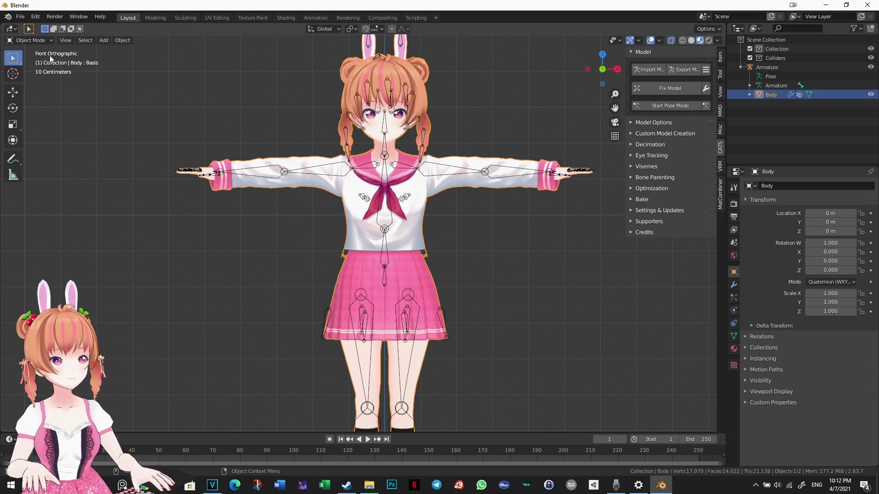
Switch the Body mesh to Edit Mode and back to Object Mode.
left_click(41, 40)
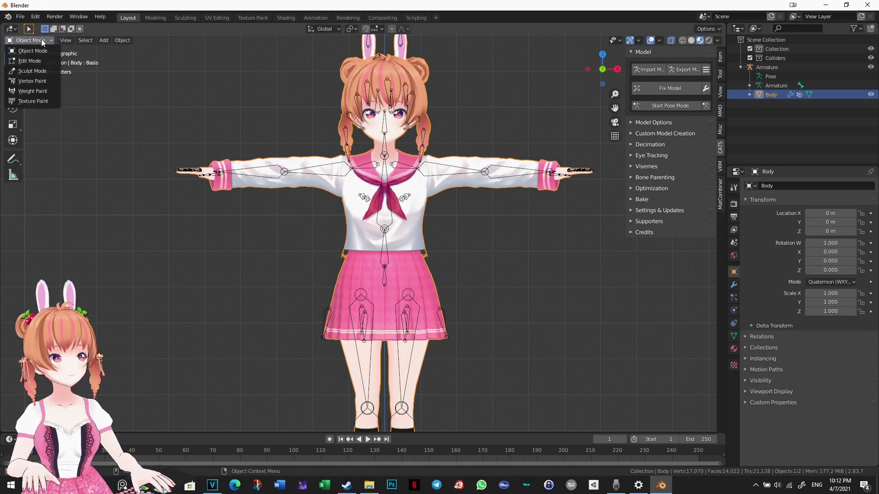
left_click(35, 61)
left_click(32, 42)
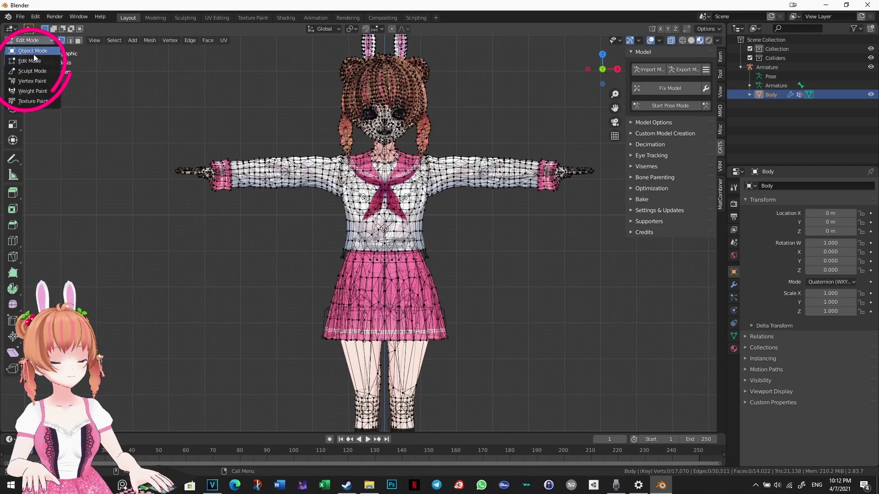
left_click(34, 53)
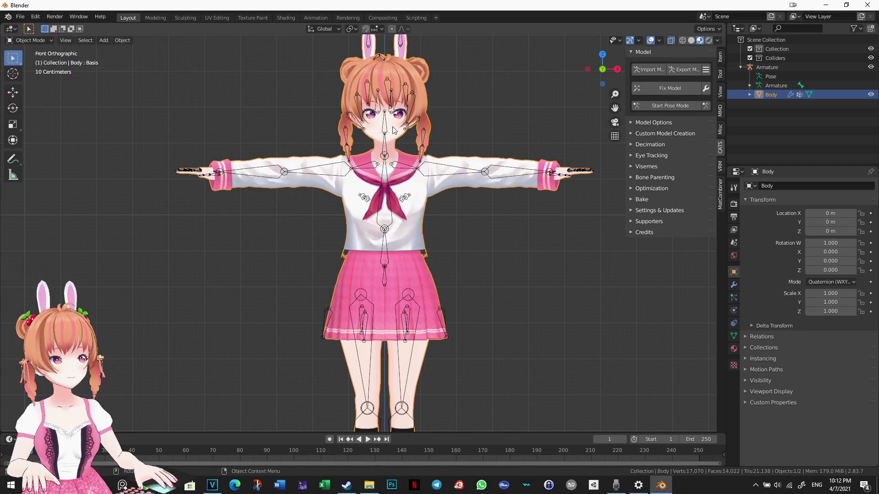
Separate the Body mesh by materials using the CATS model options, and look through the resulting objects.
left_click(633, 122)
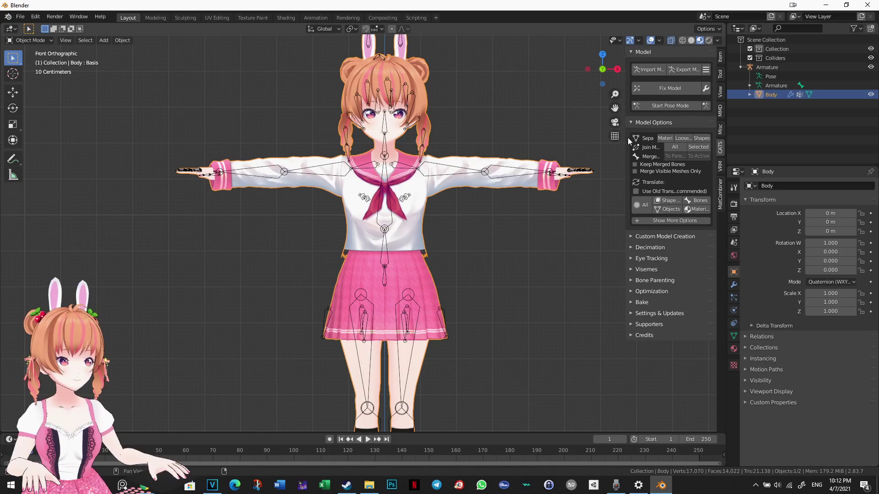
left_click_drag(624, 143, 597, 142)
left_click(646, 139)
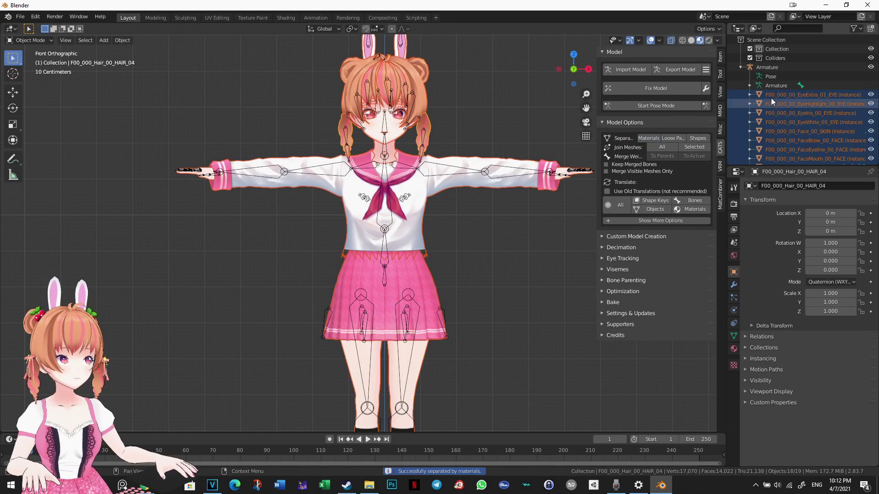
scroll(798, 112, "down", 2)
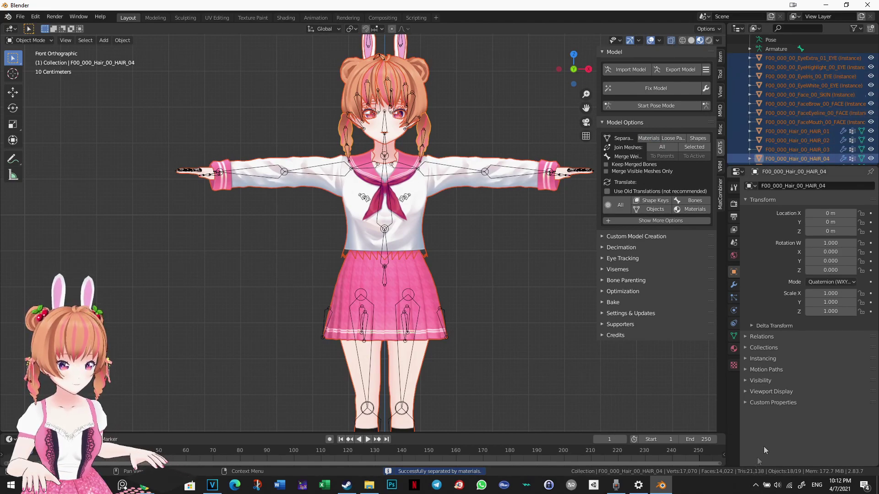
scroll(824, 124, "down", 2)
scroll(823, 125, "down", 1)
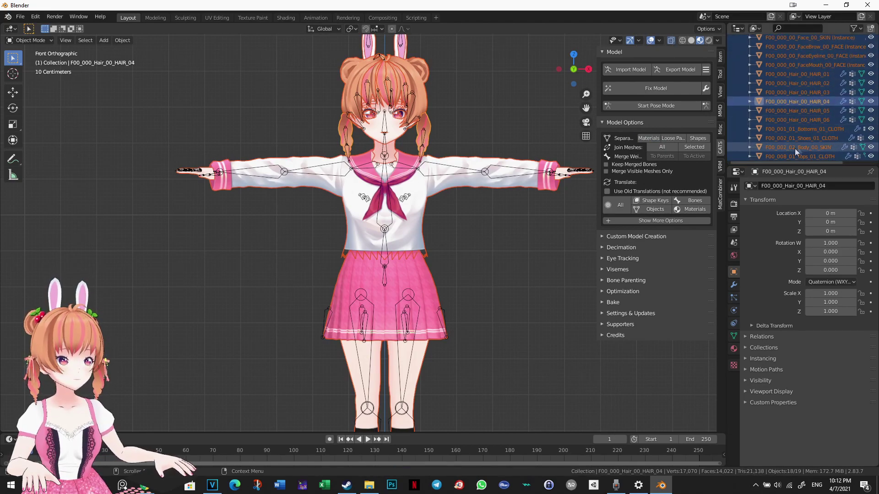
Select only the F00_002_02_Body_00_SKIN mesh and enter Edit Mode with X-ray on.
left_click(759, 148)
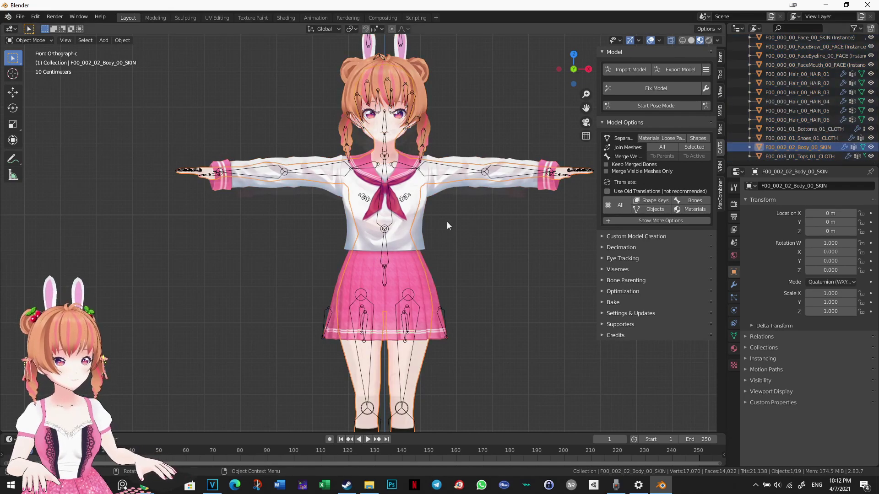
scroll(446, 220, "down", 1)
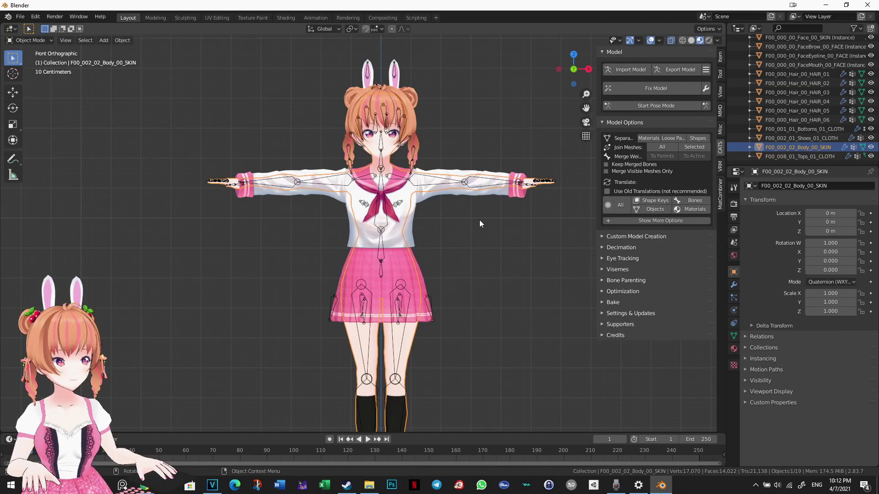
key("Tab")
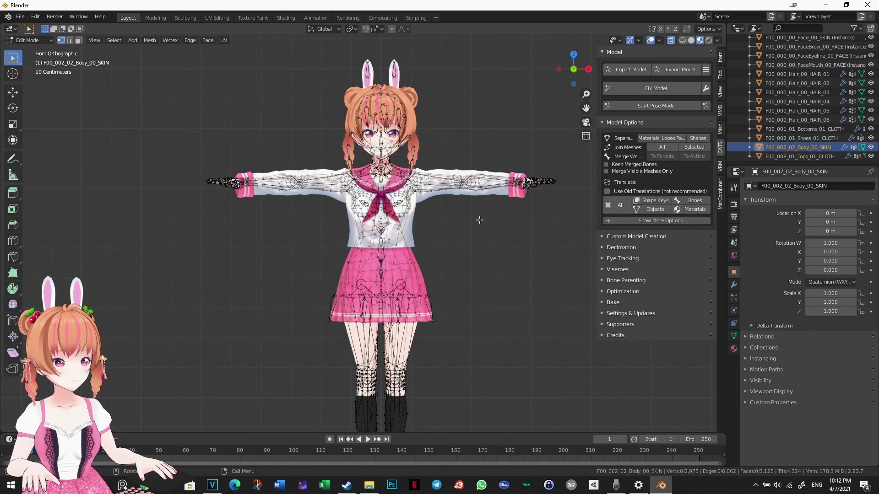
left_click(671, 41)
left_click(671, 41)
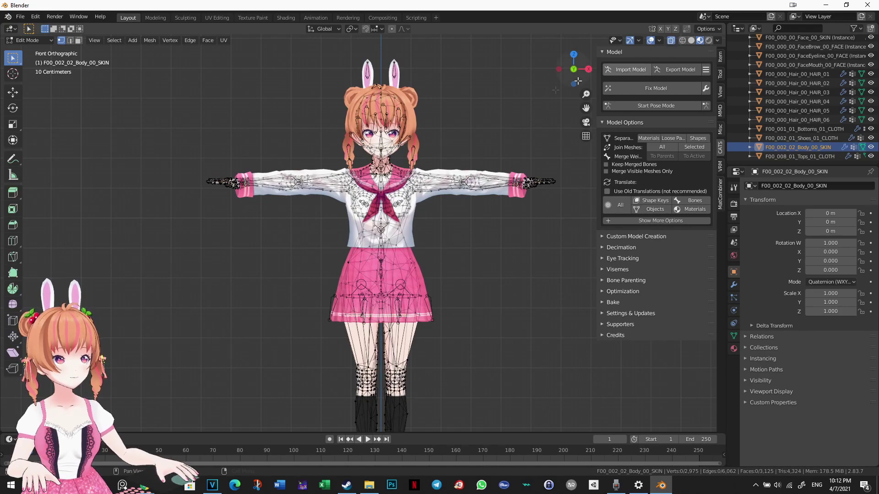
middle_click_drag(438, 212, 459, 185, "shift")
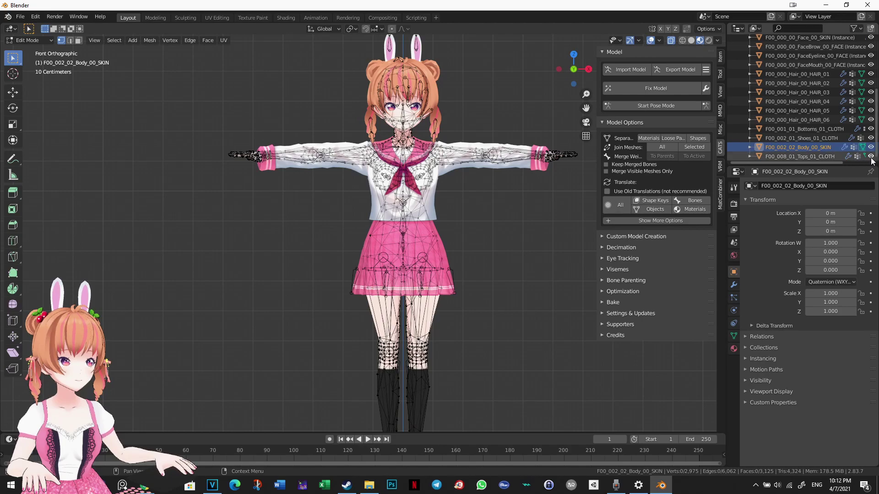
Hide the tops, shoes and bottoms clothing meshes and the Armature, leaving the body skin mesh exposed.
left_click(870, 156)
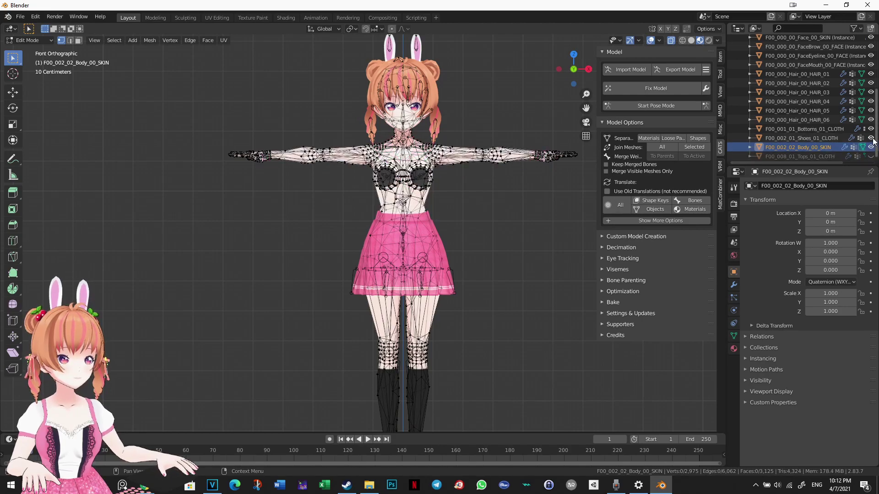
left_click(871, 138)
left_click(870, 129)
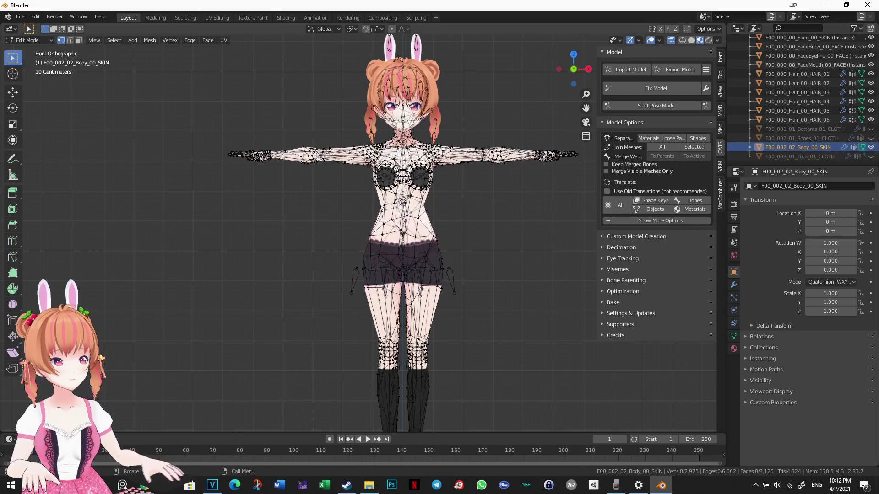
scroll(480, 201, "up", 2)
scroll(479, 201, "down", 2)
scroll(822, 136, "up", 5)
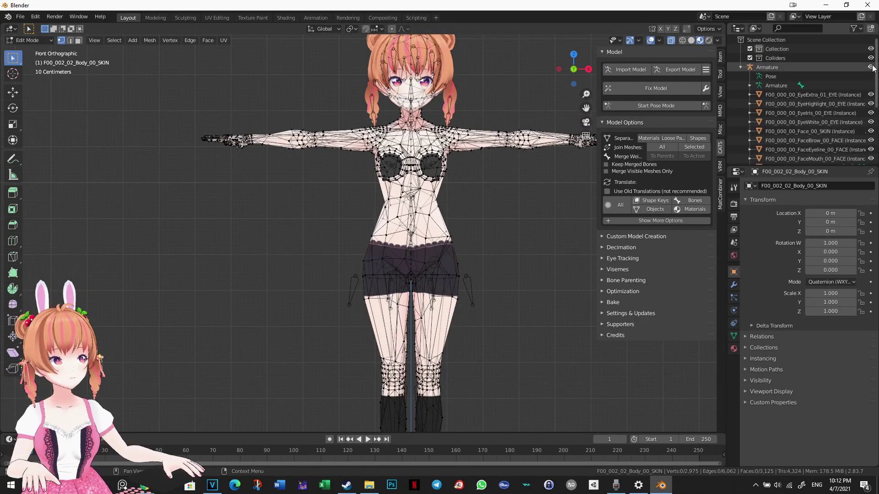
left_click(871, 67)
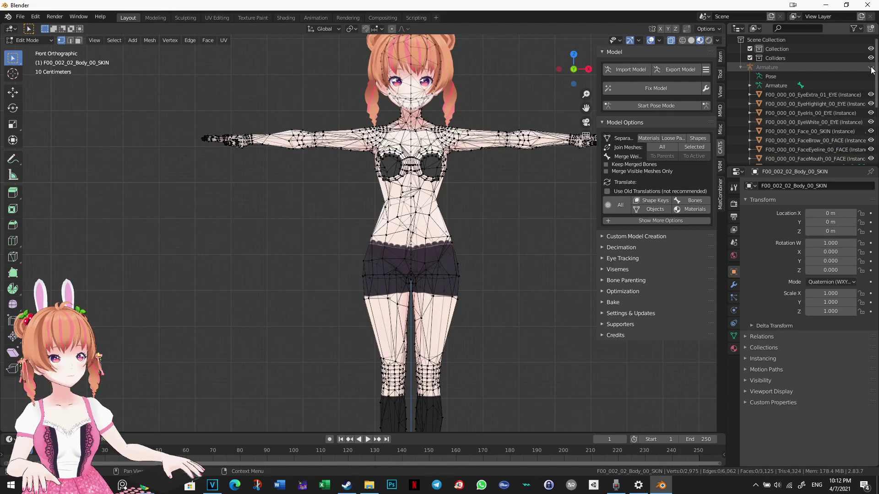
Examine the body skin mesh's topology up close around the chest and torso.
scroll(443, 192, "up", 3)
scroll(432, 199, "up", 2)
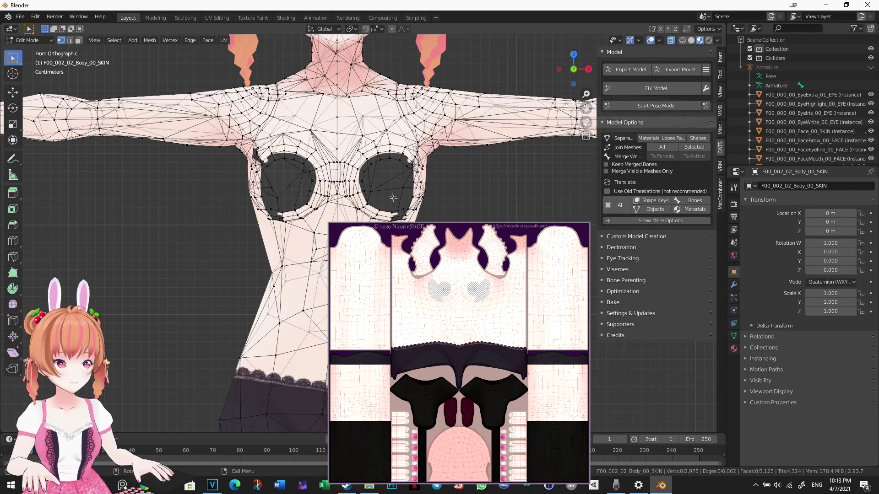
scroll(428, 211, "down", 2)
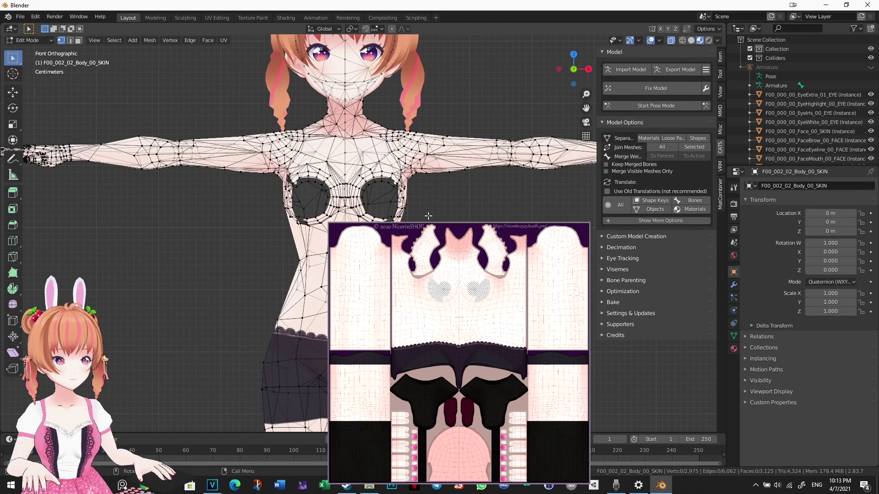
scroll(429, 216, "up", 1)
scroll(429, 215, "down", 2)
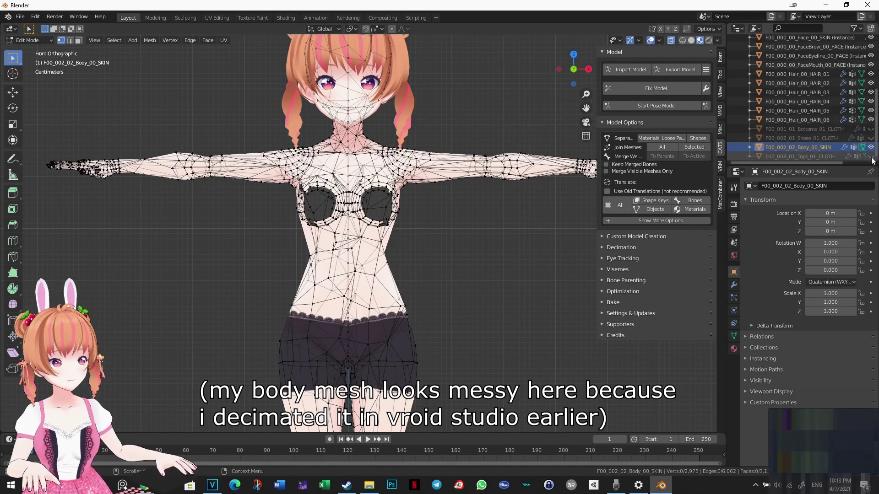
Unhide the tops and bottoms clothing meshes and switch to the Select Circle tool.
left_click(871, 156)
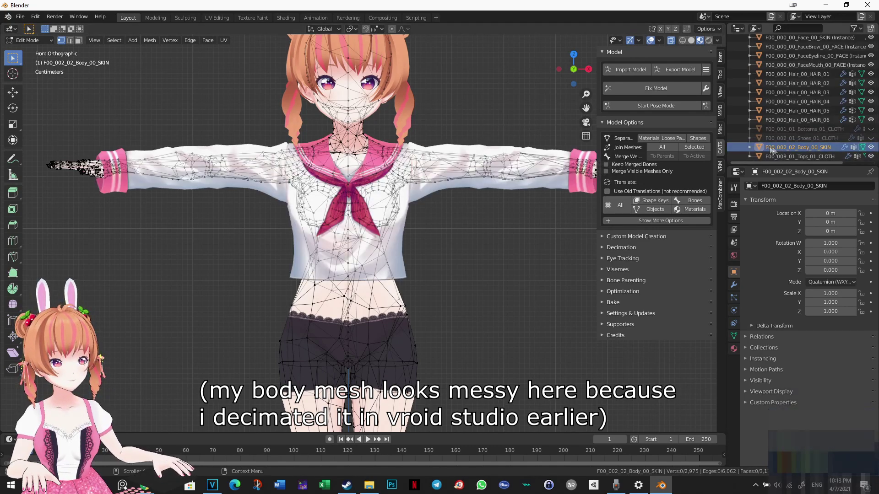
left_click(871, 130)
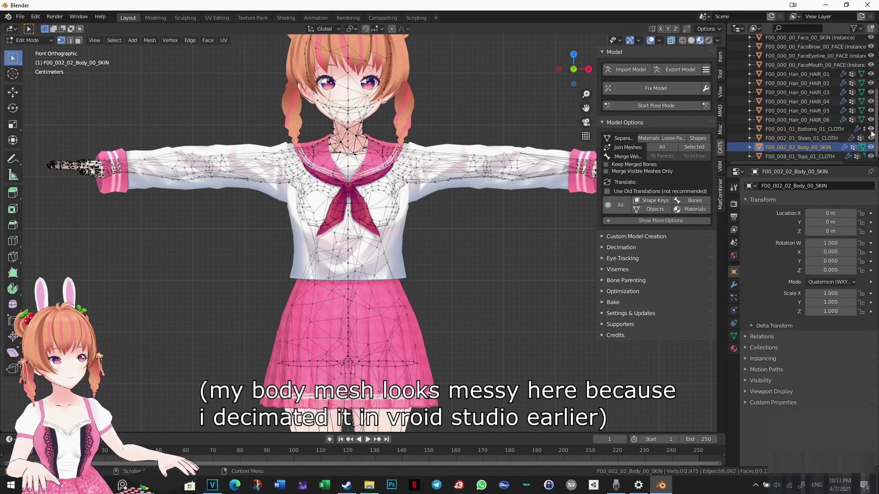
left_click_drag(12, 58, 59, 98)
Circle-select the body skin vertices hidden beneath the sleeves, top and skirt.
mouse_move(116, 167)
left_mouse_down()
mouse_move(270, 165)
mouse_move(353, 268)
mouse_move(423, 331)
mouse_move(412, 151)
mouse_move(402, 169)
mouse_move(439, 133)
mouse_move(470, 142)
mouse_move(489, 197)
mouse_move(587, 166)
left_mouse_up()
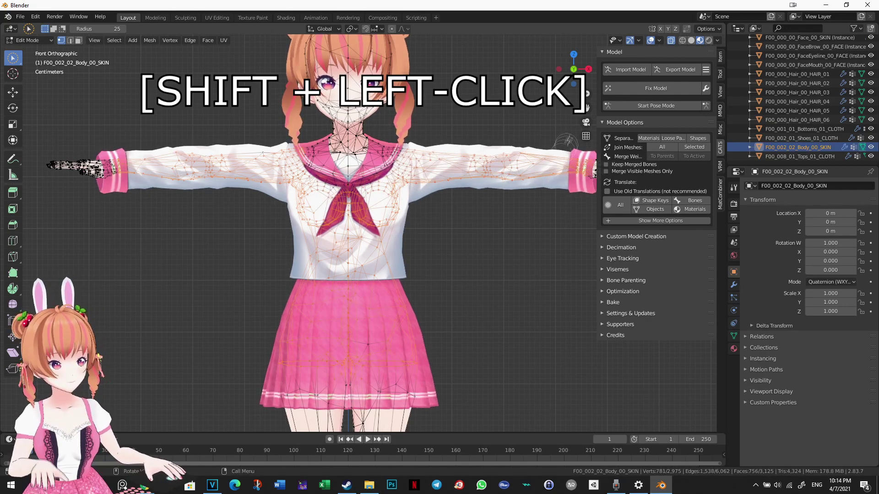
middle_click_drag(387, 63, 386, 164, "shift")
mouse_move(390, 160)
left_mouse_down()
mouse_move(339, 210)
mouse_move(389, 155)
left_mouse_up()
mouse_move(270, 190)
middle_mouse_down()
mouse_move(426, 230)
mouse_move(471, 231)
middle_mouse_up()
middle_click_drag(575, 96, 506, 135, "shift")
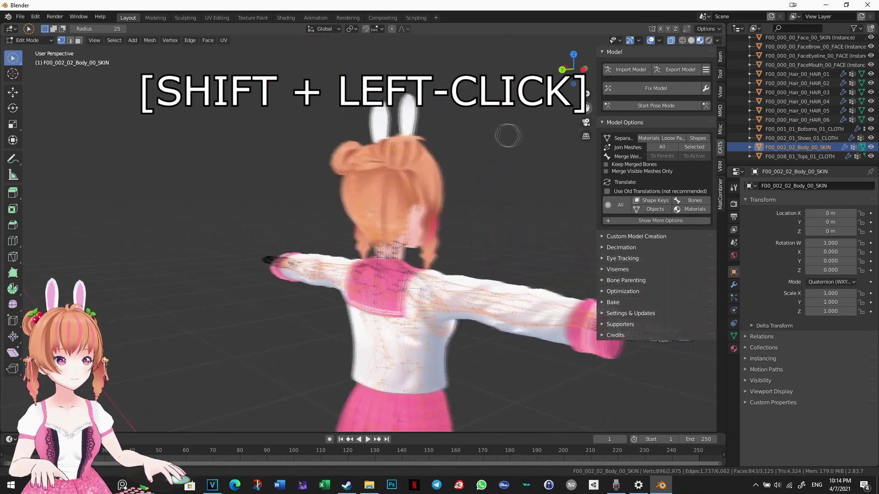
Deselect the skin vertices around the nape and collar that show outside the clothing, checking both sides of the back.
scroll(496, 232, "up", 4)
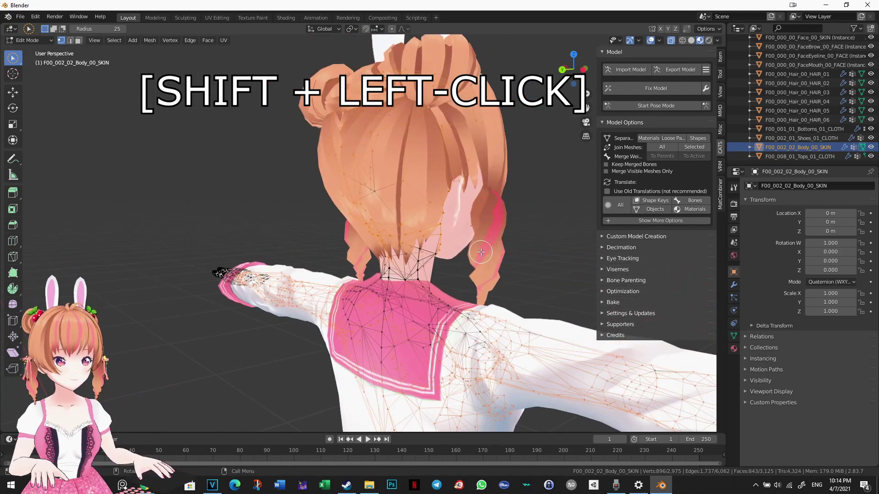
left_click(450, 232, "shift")
left_click_drag(451, 232, 459, 187, "ctrl")
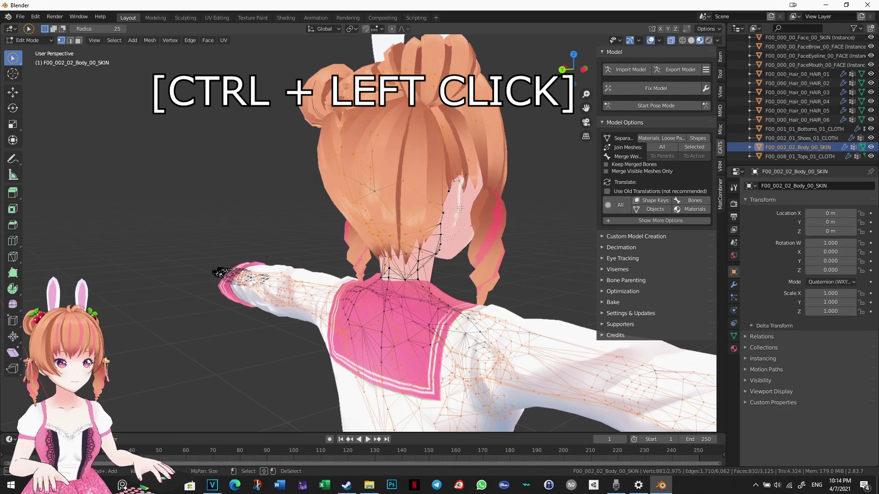
middle_click_drag(388, 257, 501, 257)
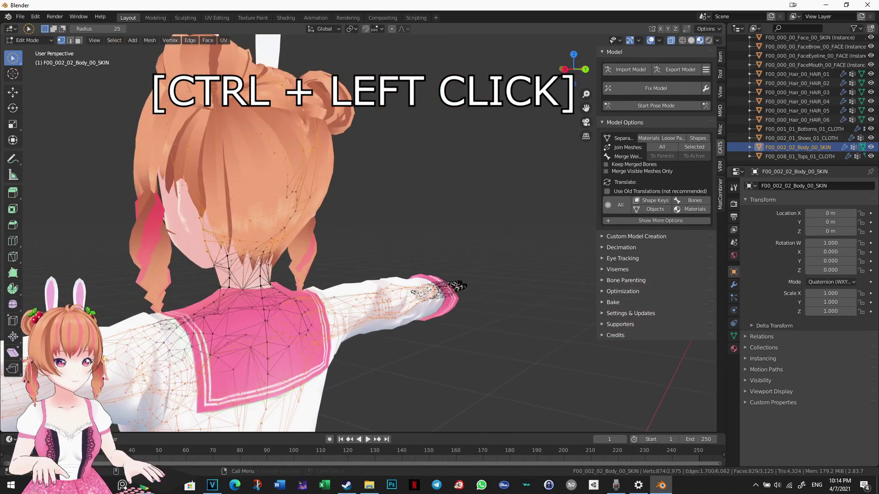
mouse_move(269, 218)
left_mouse_down("ctrl")
mouse_move(270, 238)
mouse_move(289, 260)
left_mouse_up("ctrl")
middle_click_drag(462, 279, 442, 284)
Separate the selected skin vertices from the body mesh into their own object.
key("p")
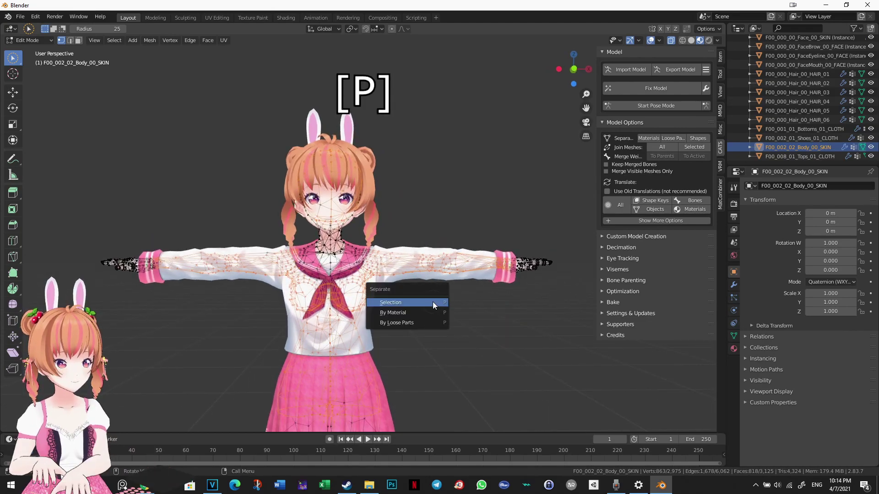
left_click(430, 303)
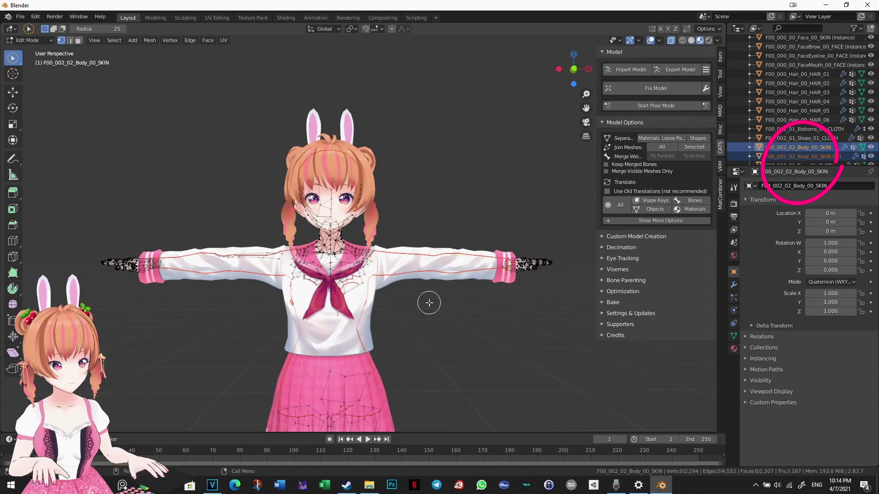
scroll(429, 302, "down", 1)
left_click_drag(587, 108, 598, 46)
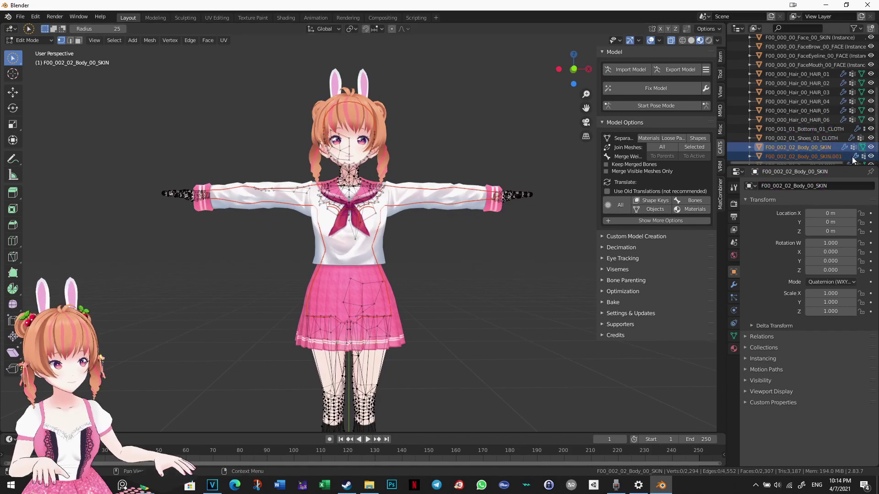
Delete the separated F00_002_02_Body_00_SKIN.001 object.
left_click(820, 157)
scroll(820, 157, "down", 1)
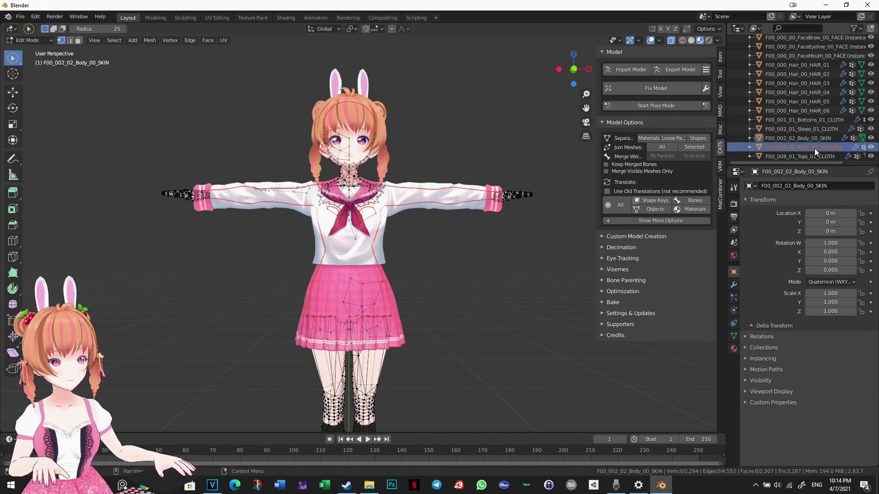
right_click(814, 149)
left_click(779, 171)
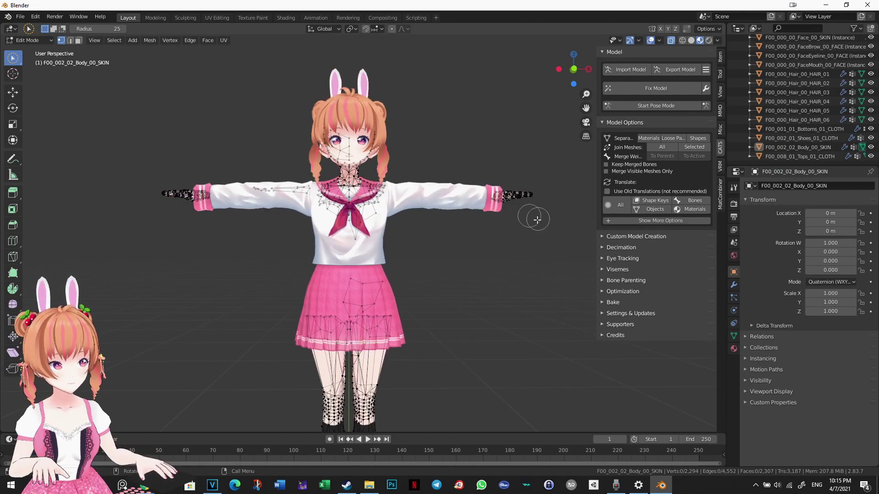
Hide the tops, shoes and bottoms clothing meshes to expose the leftover skin pieces.
left_click(870, 157)
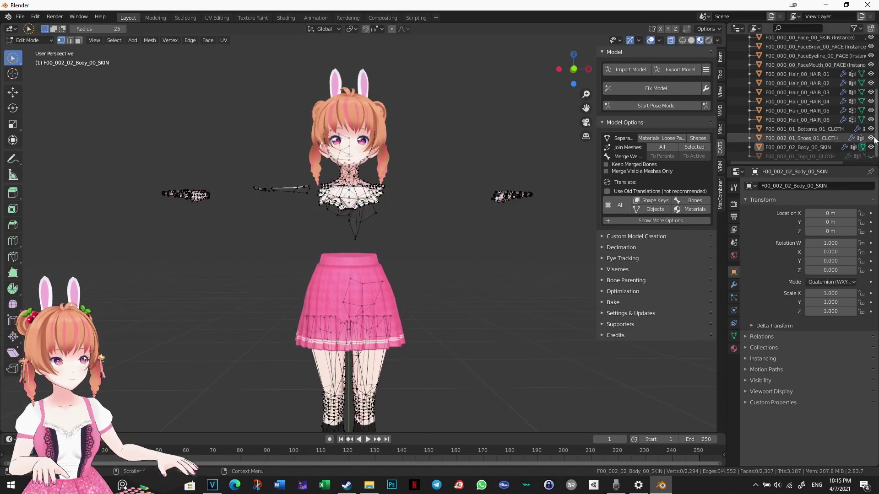
left_click(871, 138)
left_click(870, 129)
Circle-select the leftover hip patch, the arm fragments and the jagged faces along the lower edge of the chest.
middle_click_drag(455, 235, 407, 326)
left_click(814, 145)
mouse_move(385, 282)
left_mouse_down()
mouse_move(366, 298)
mouse_move(364, 323)
mouse_move(374, 326)
left_mouse_up()
middle_click_drag(252, 260, 414, 311)
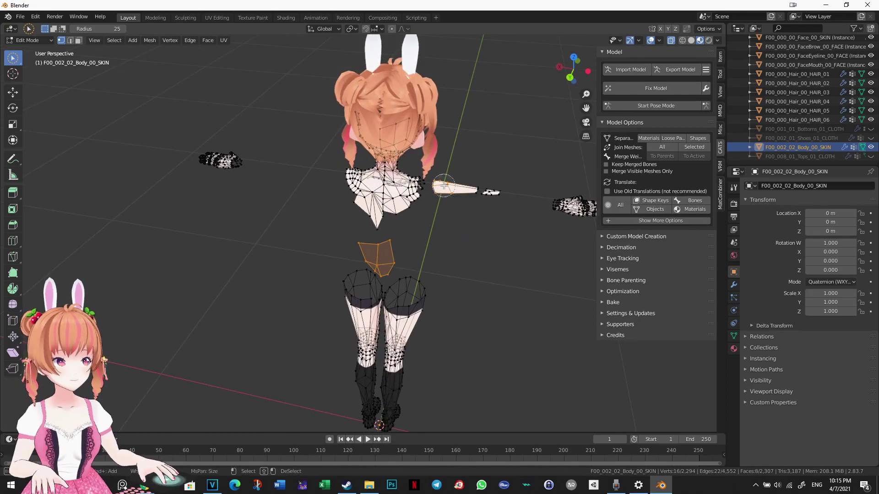
left_click_drag(451, 190, 487, 195)
middle_click_drag(414, 247, 408, 208)
mouse_move(405, 206)
left_mouse_down()
mouse_move(382, 217)
mouse_move(402, 226)
left_mouse_up()
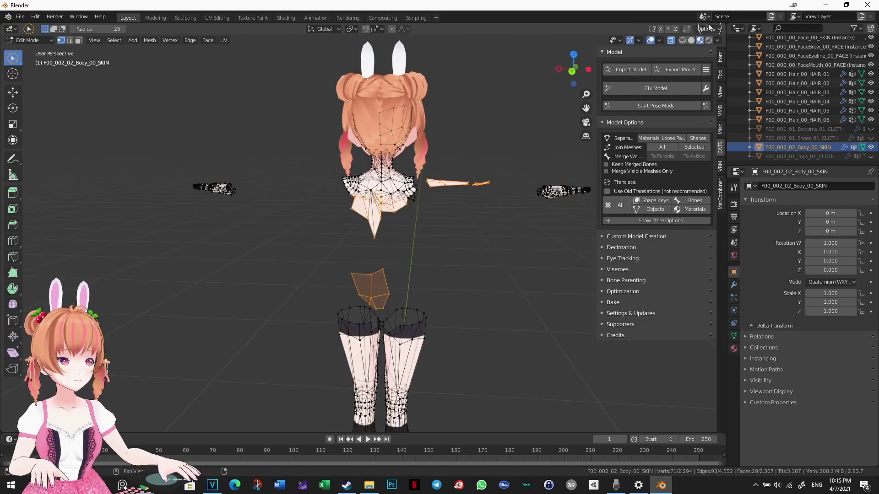
middle_click_drag(212, 250, 424, 256)
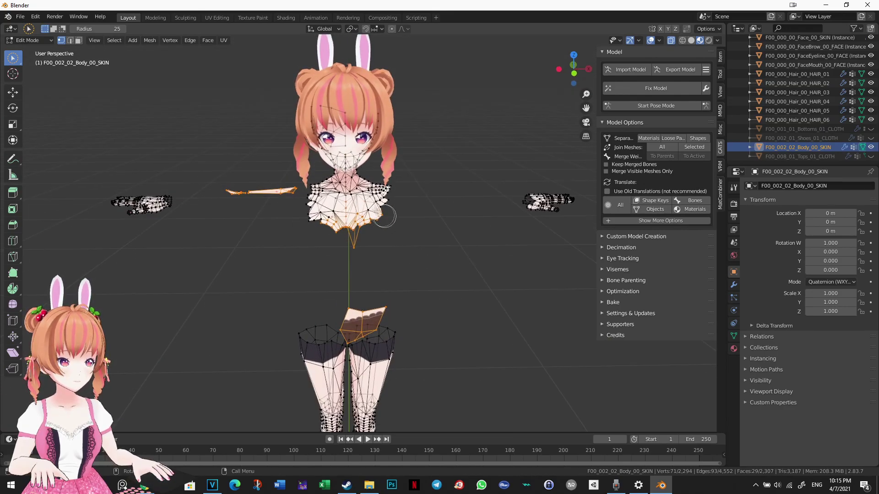
mouse_move(380, 192)
middle_mouse_down()
mouse_move(379, 228)
mouse_move(382, 203)
middle_mouse_up()
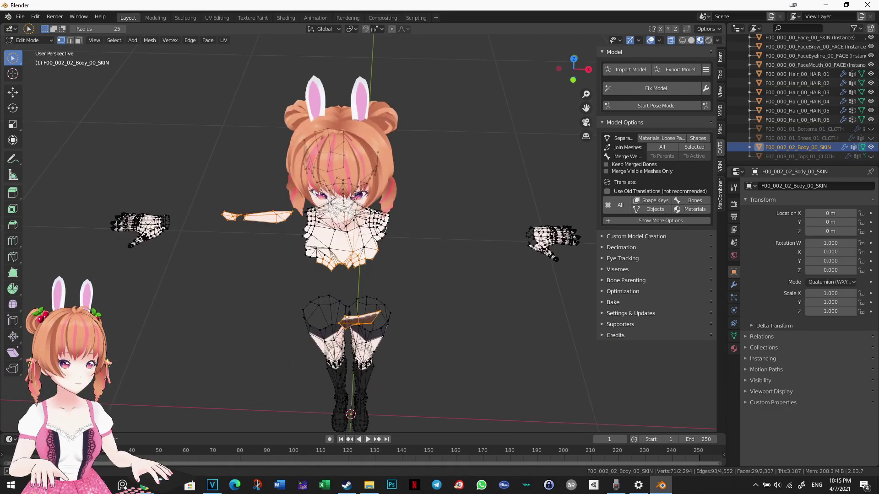
Turn X-ray off and extend the circle selection over the remaining stray skin faces around the chest.
left_click(671, 41)
left_click_drag(376, 253, 340, 267, "ctrl")
middle_click_drag(399, 258, 243, 224)
left_click_drag(410, 200, 408, 198, "shift")
Separate the selected leftover skin pieces into their own object and delete that object.
middle_click_drag(344, 224, 474, 249)
key("p")
left_click(448, 243)
scroll(809, 147, "down", 1)
right_click(809, 147)
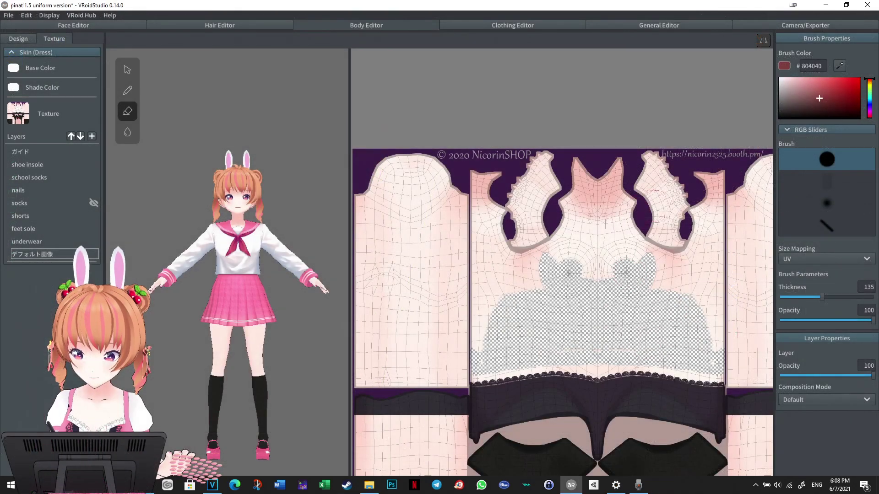
left_click_drag(531, 264, 516, 220)
key("ctrl+z")
mouse_move(522, 277)
left_mouse_down()
mouse_move(510, 276)
mouse_move(500, 292)
left_mouse_up()
mouse_move(590, 271)
left_mouse_down()
mouse_move(596, 216)
mouse_move(568, 277)
left_mouse_up()
key("ctrl+z")
left_click_drag(822, 298, 801, 297)
mouse_move(556, 246)
left_mouse_down()
mouse_move(593, 256)
mouse_move(559, 253)
left_mouse_up()
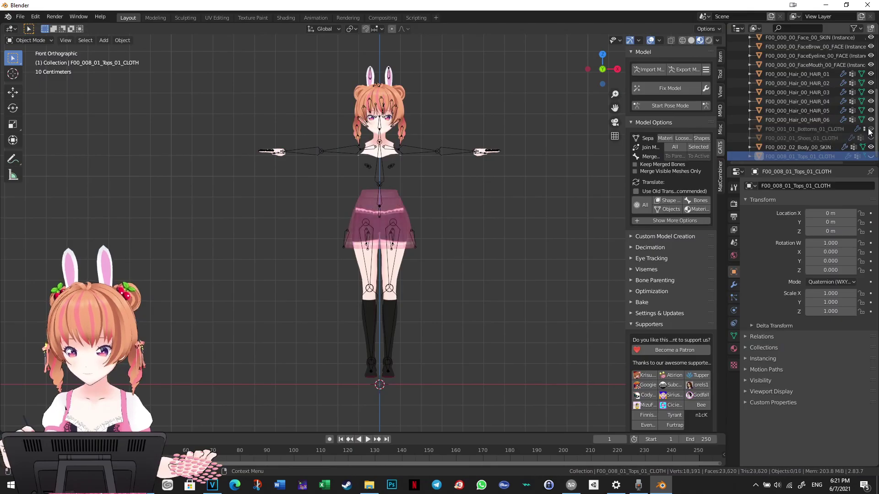
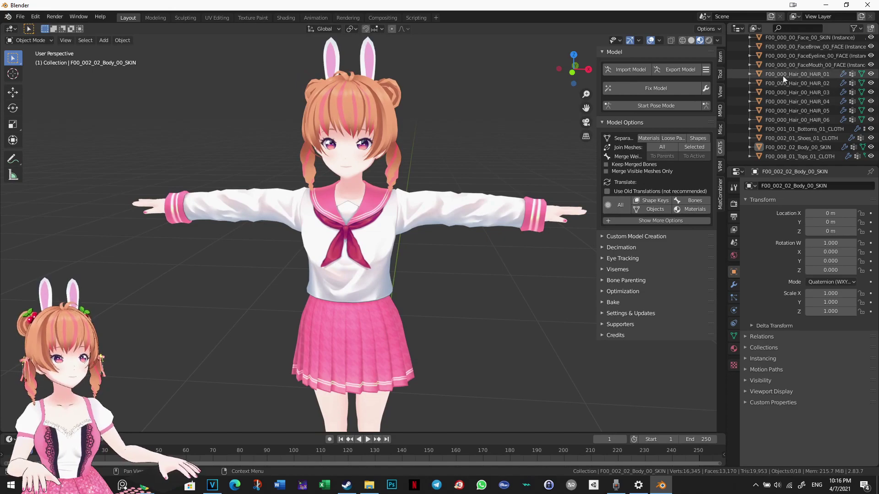
Add a Decimate modifier to the F00_000_Hair_00_HAIR_01 mesh and inspect the hair's vertex density in Edit Mode.
left_click(759, 74)
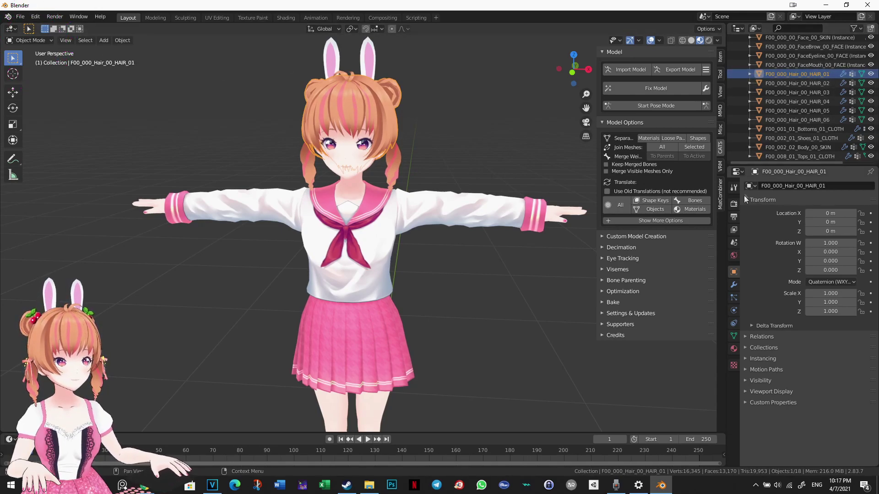
left_click(734, 286)
left_click(772, 186)
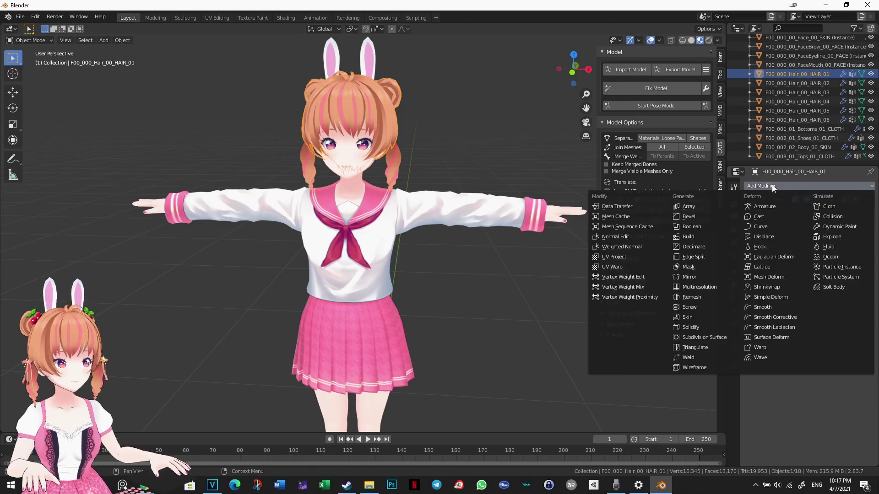
left_click(680, 246)
scroll(442, 214, "up", 2)
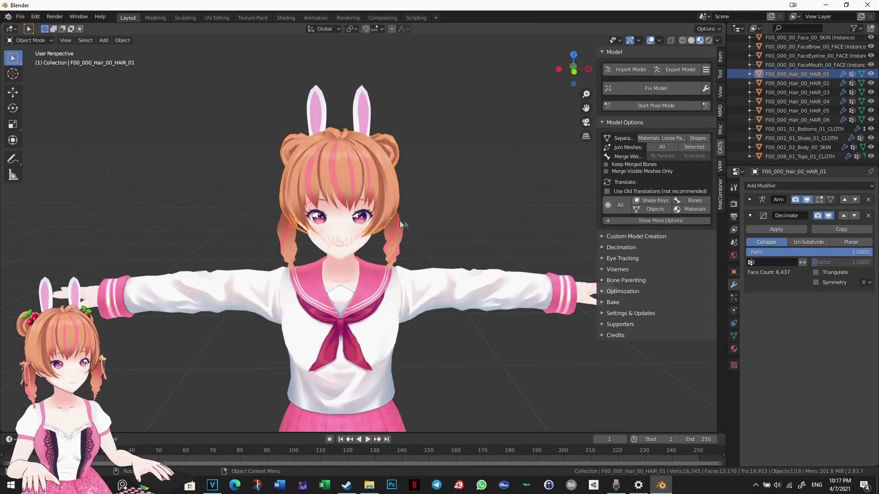
key("Tab")
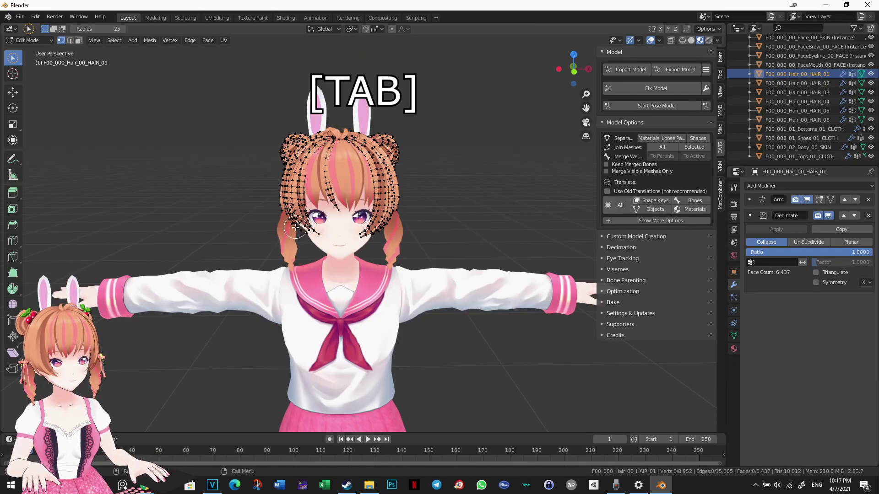
middle_click_drag(223, 182, 497, 165)
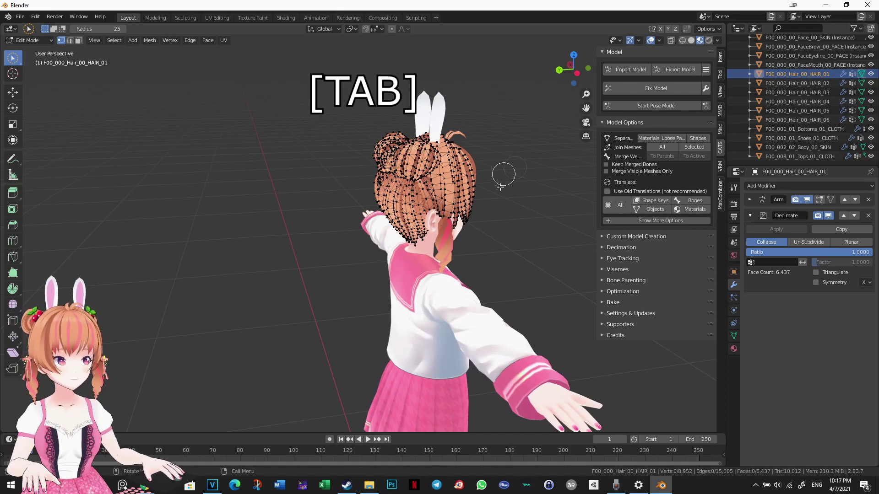
key("Tab")
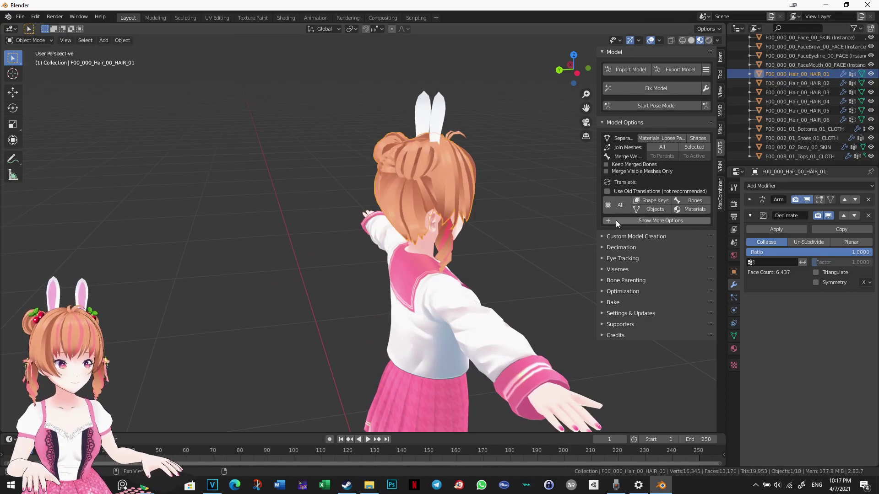
Set the HAIR_01 Decimate ratio to about 0.73, check the hair's shape from the front, and apply the modifier.
left_click_drag(860, 256, 808, 252)
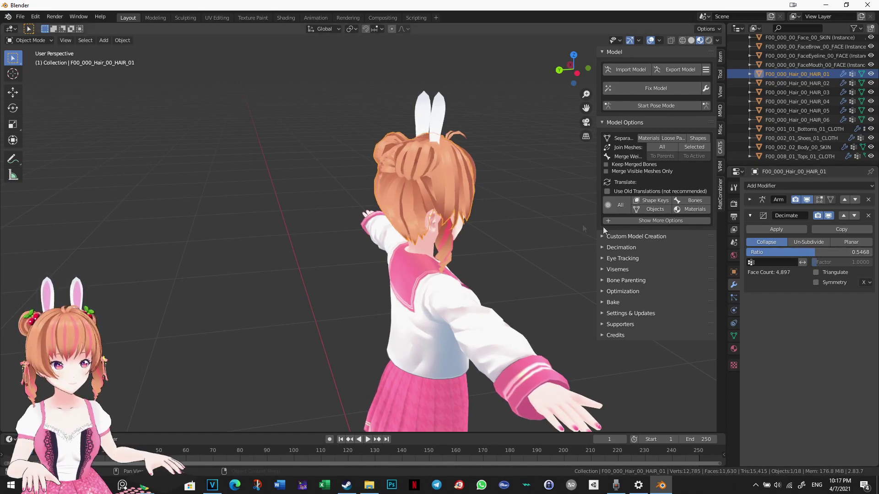
key("Tab")
left_click_drag(808, 253, 837, 253)
key("Tab")
middle_click_drag(588, 224, 418, 231)
scroll(444, 231, "up", 2)
mouse_move(814, 256)
left_mouse_down()
mouse_move(805, 256)
mouse_move(813, 256)
left_mouse_up()
middle_click_drag(382, 206, 399, 213)
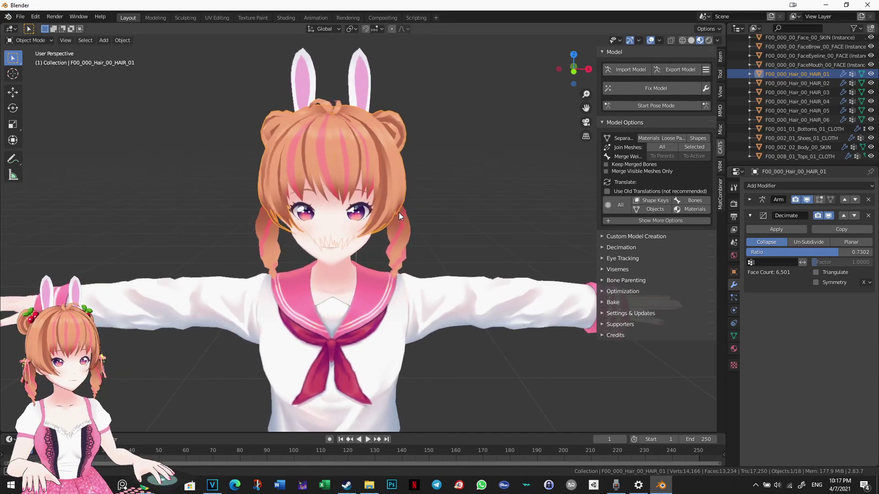
left_click(777, 229)
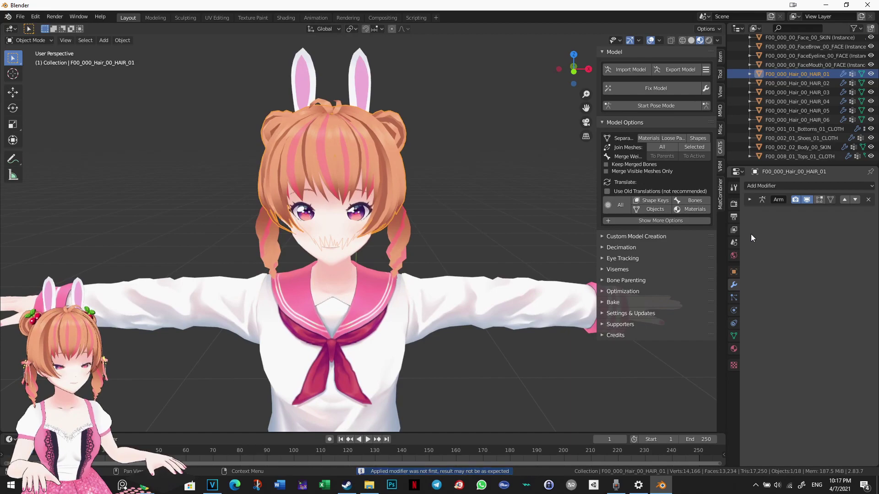
Decimate the F00_000_Hair_00_HAIR_02 mesh with a ratio of about 0.77 and apply the modifier.
left_click(779, 84)
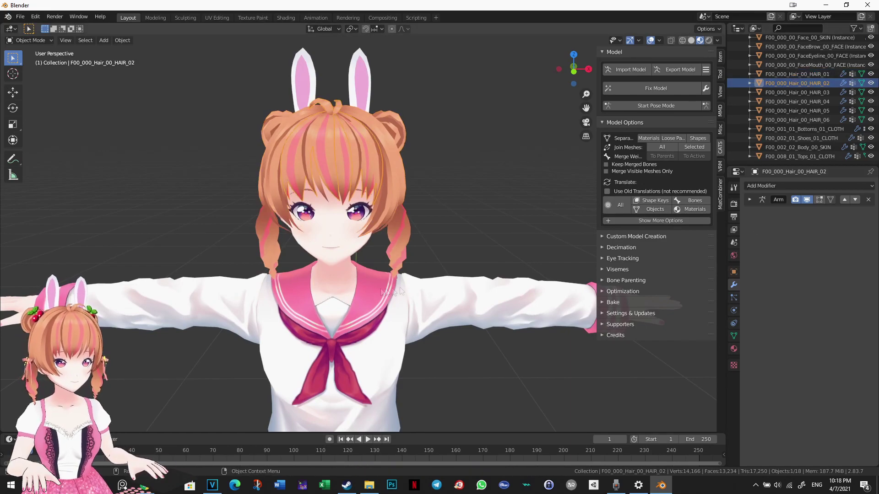
key("Tab")
left_click(775, 187)
left_click(695, 247)
key("Tab")
mouse_move(863, 253)
left_mouse_down()
mouse_move(788, 253)
mouse_move(849, 253)
left_mouse_up()
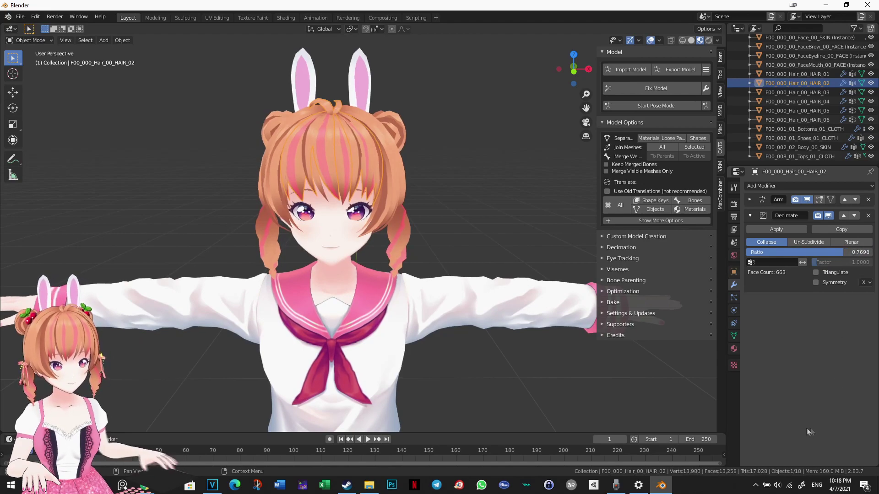
left_click(776, 229)
Check the face counts of the HAIR_03 and HAIR_04 meshes with a Decimate modifier, removing it from each mesh.
left_click(796, 92)
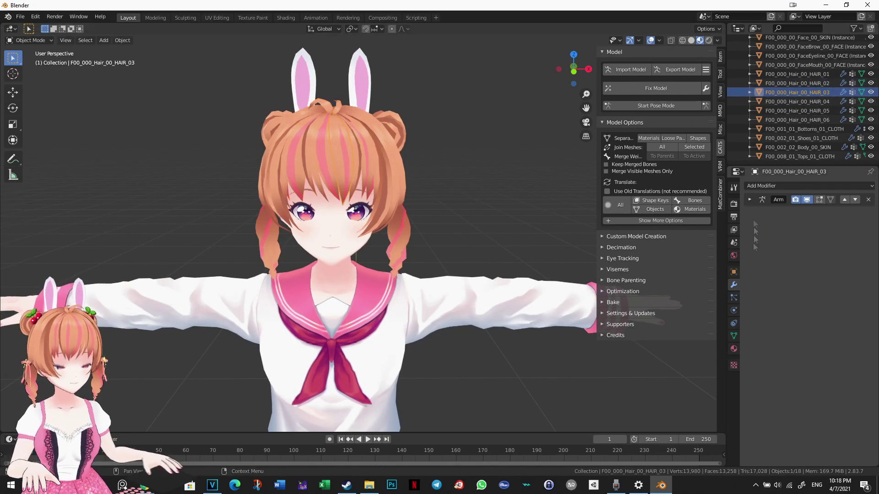
left_click(808, 185)
left_click(785, 273)
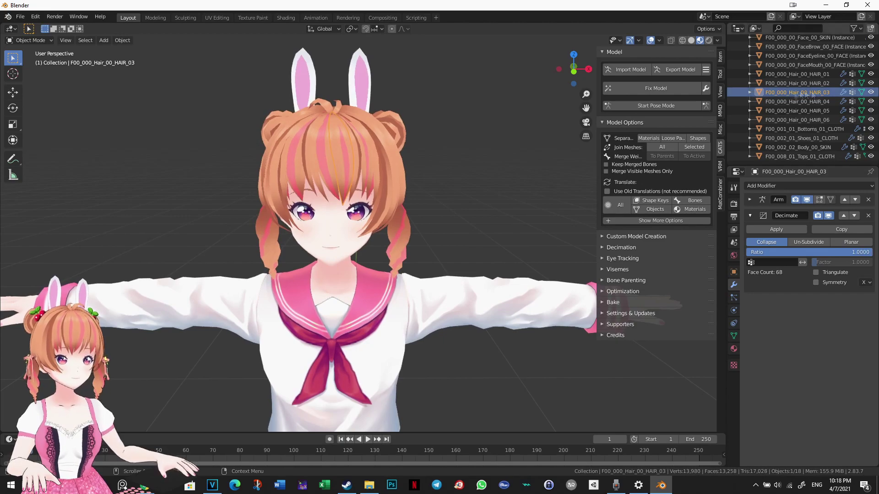
left_click(868, 215)
left_click(796, 101)
left_click(808, 186)
left_click(785, 273)
left_click(868, 215)
Add a Decimate modifier to the F00_000_Hair_00_HAIR_05 mesh, adjust its ratio while checking the shape, and apply it.
left_click(794, 111)
key("Tab")
middle_click_drag(508, 247, 560, 288)
left_click(787, 186)
left_click(696, 249)
left_click_drag(814, 254, 739, 254)
key("Tab")
middle_click_drag(540, 251, 547, 270)
left_click_drag(796, 253, 847, 253)
middle_click_drag(561, 279, 547, 222)
left_click(769, 231)
Decimate the F00_000_Hair_00_HAIR_06 mesh with a ratio of 0.5 and apply the modifier.
left_click(761, 121)
left_click(787, 186)
left_click(698, 249)
left_click_drag(795, 253, 764, 253)
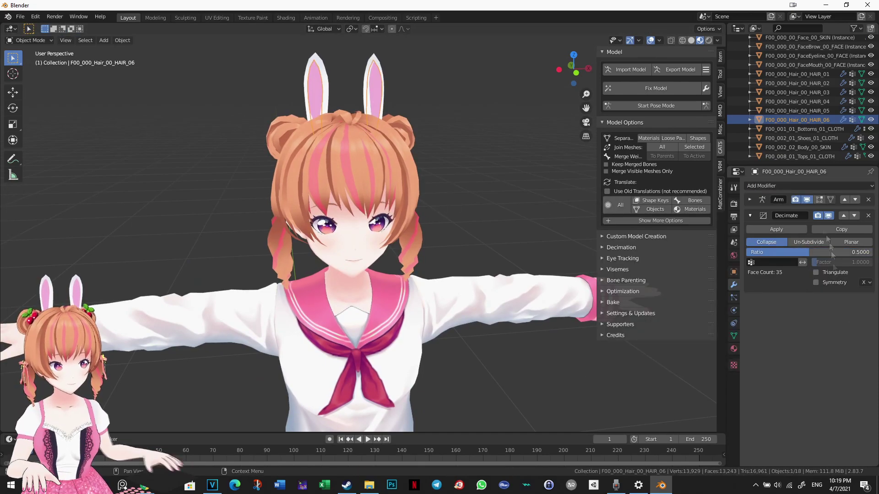
left_click(776, 229)
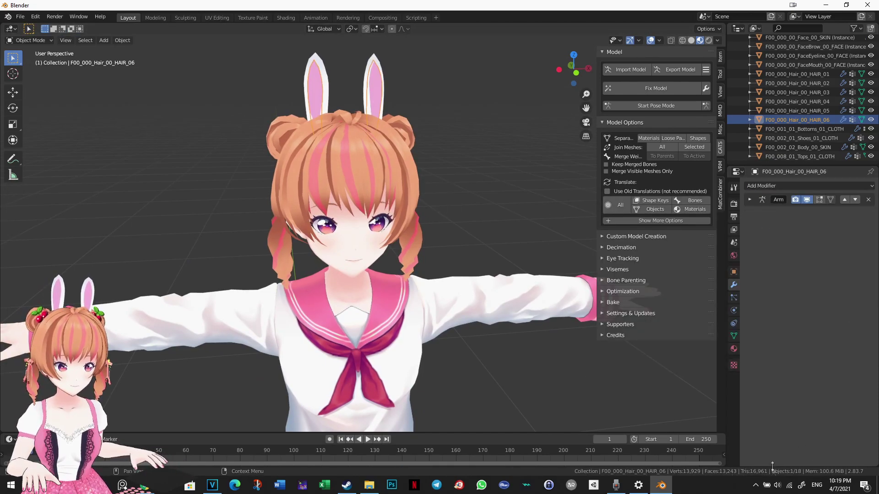
Select all of the avatar's meshes with F00_008_01_Tops_01_CLOTH active and join them into one object.
scroll(551, 174, "down", 3)
middle_click_drag(466, 222, 464, 196, "shift")
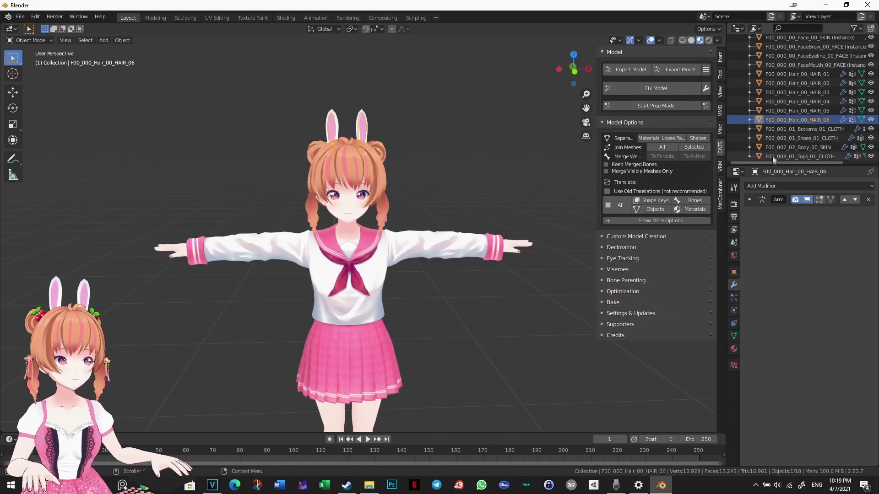
left_click(773, 157)
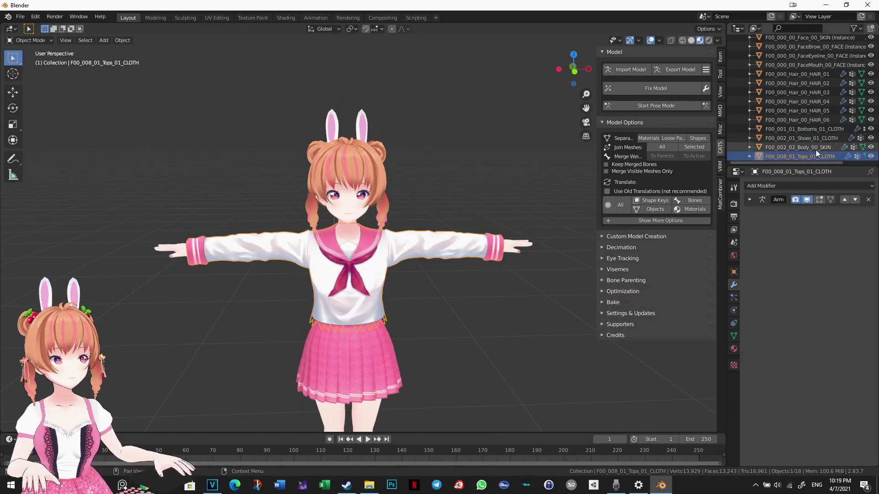
scroll(801, 154, "up", 5, "shift")
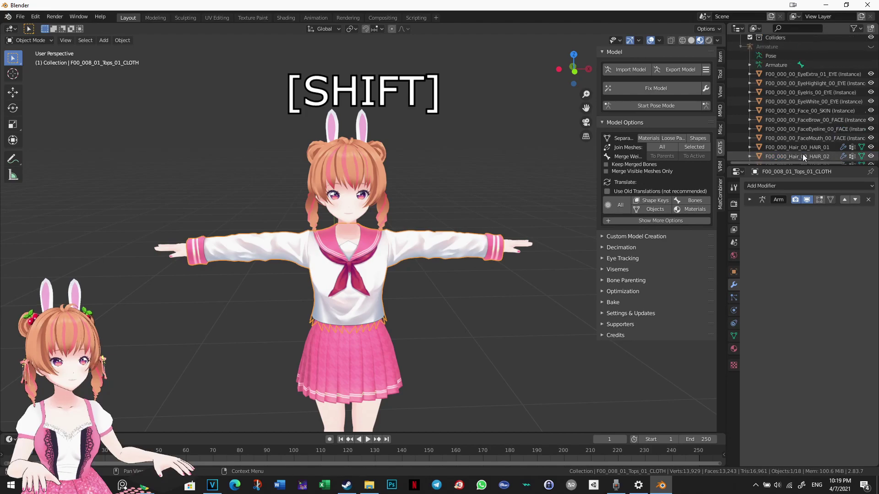
scroll(788, 119, "down", 2)
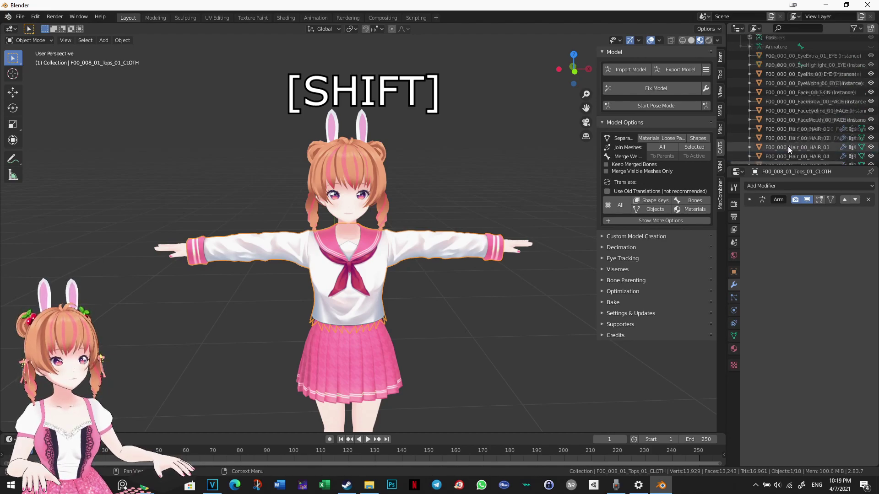
key("a")
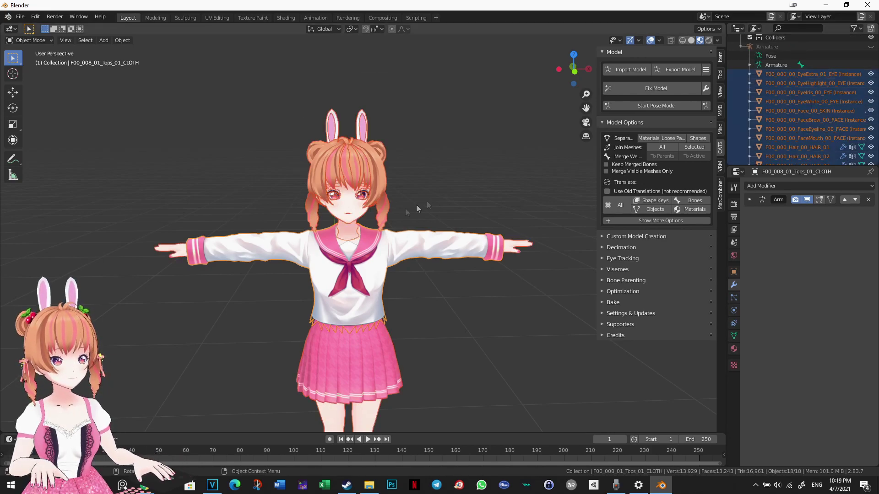
left_click(122, 39)
mouse_move(142, 91)
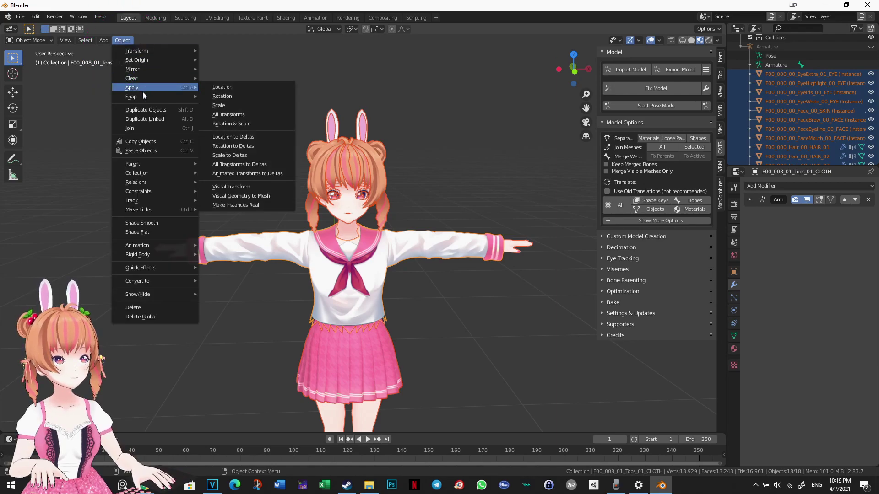
left_click(144, 128)
Rename the joined mesh object as Body.
right_click(768, 94)
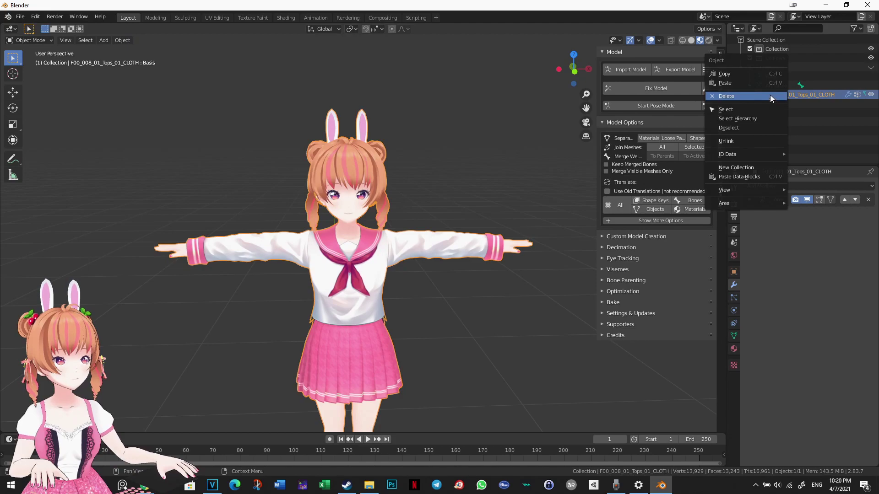
mouse_move(752, 161)
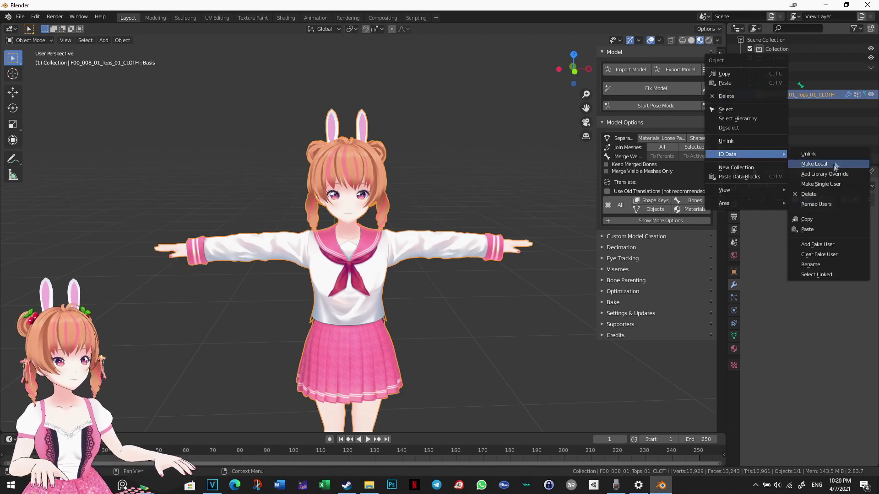
left_click(825, 265)
type("Body")
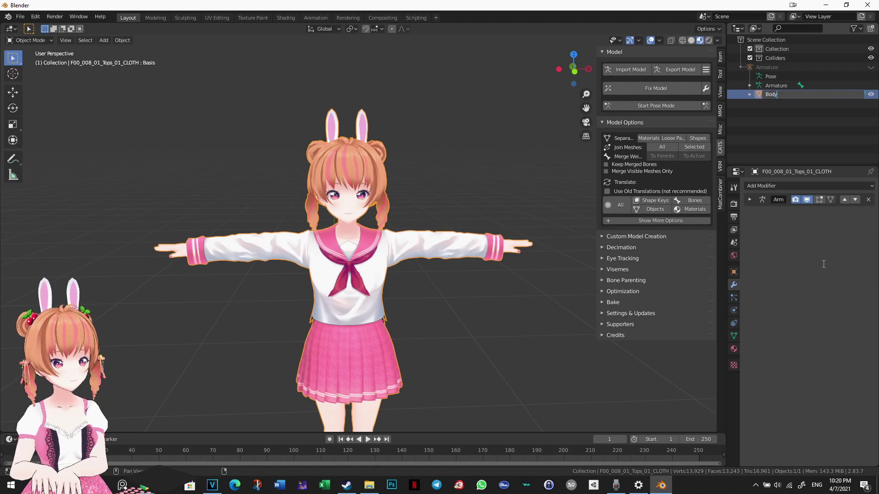
key("Return")
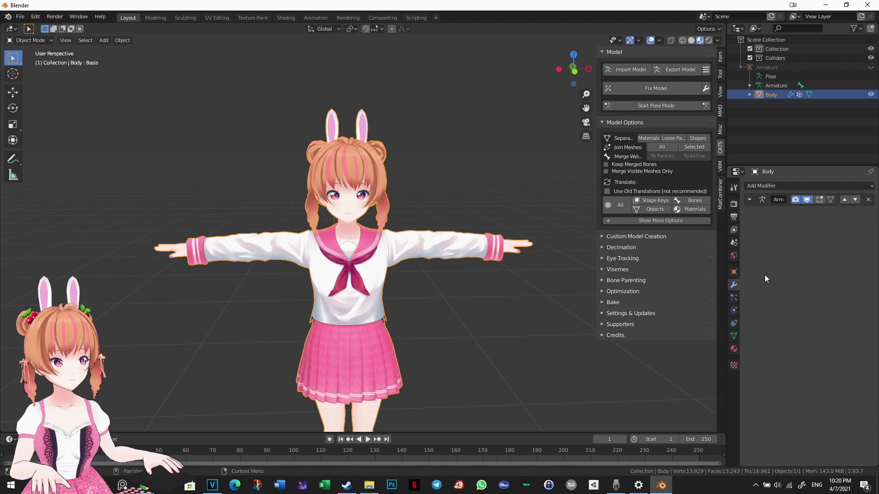
Frame the avatar's face and show the Body mesh's shape keys with enough width to read their full names.
scroll(365, 233, "up", 5)
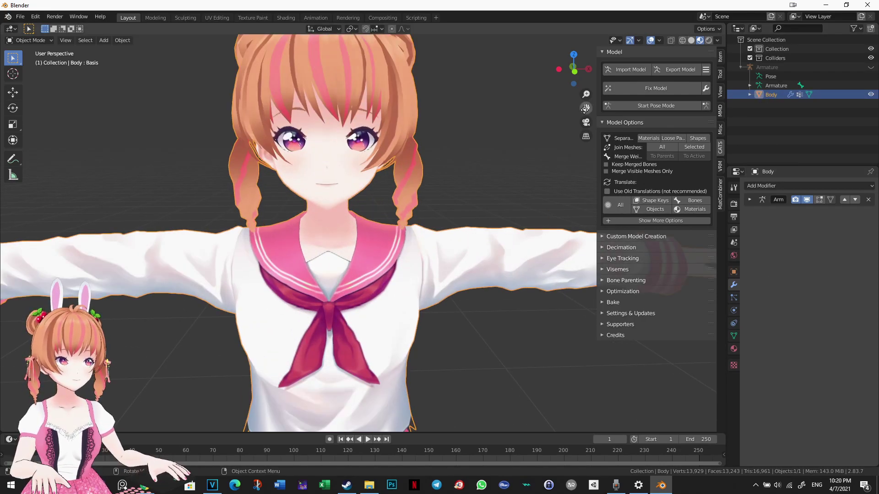
middle_click_drag(365, 232, 385, 290, "shift")
left_click(734, 337)
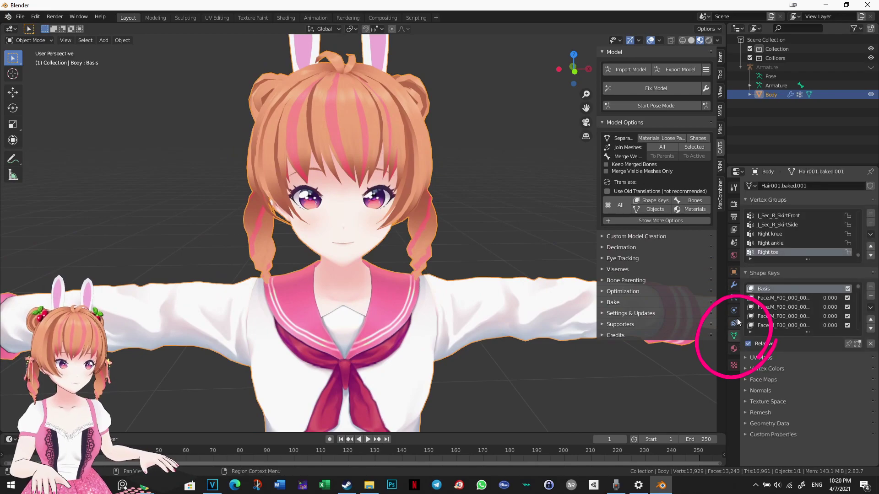
left_click_drag(726, 328, 625, 316)
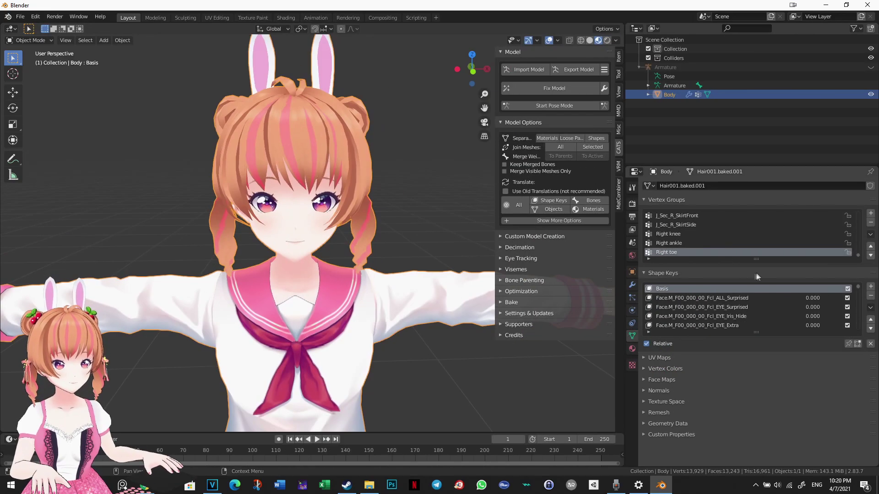
Test the Fcl_ALL_Surprised shape key at a value of 1 and reset it to 0.
left_click(741, 300)
left_click(815, 356)
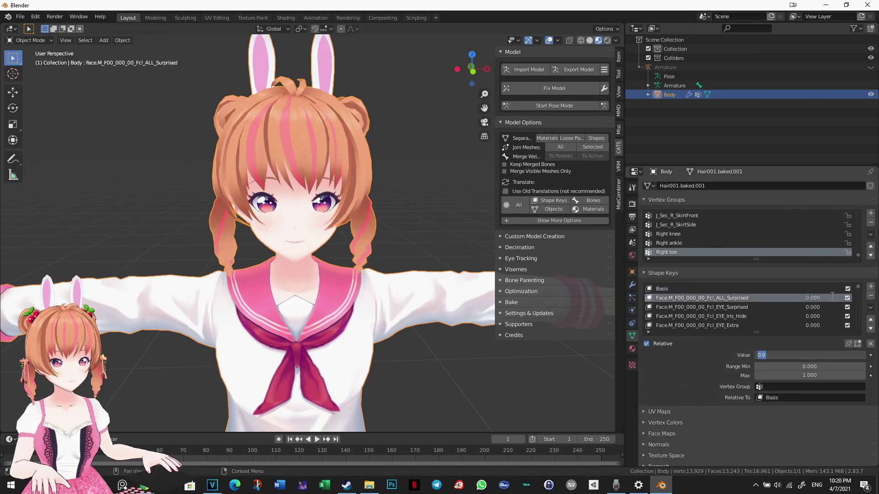
mouse_move(857, 288)
left_mouse_down()
mouse_move(855, 331)
mouse_move(855, 285)
left_mouse_up()
left_click(791, 357)
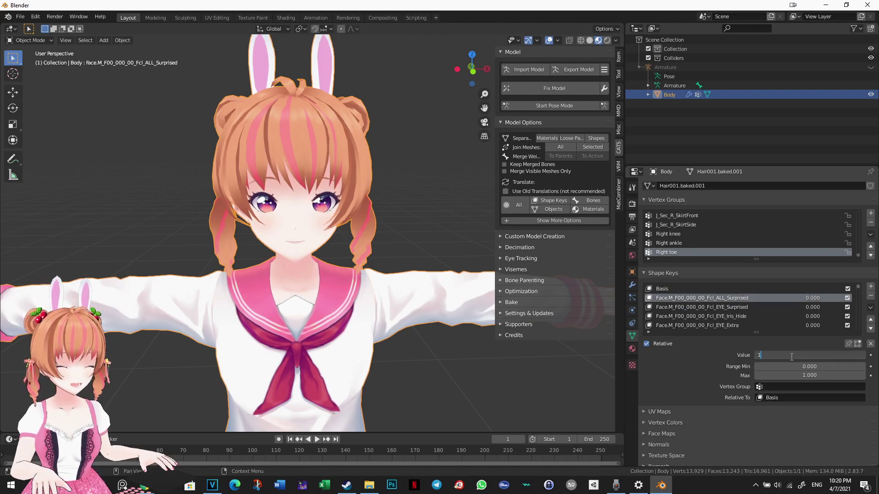
key("Return")
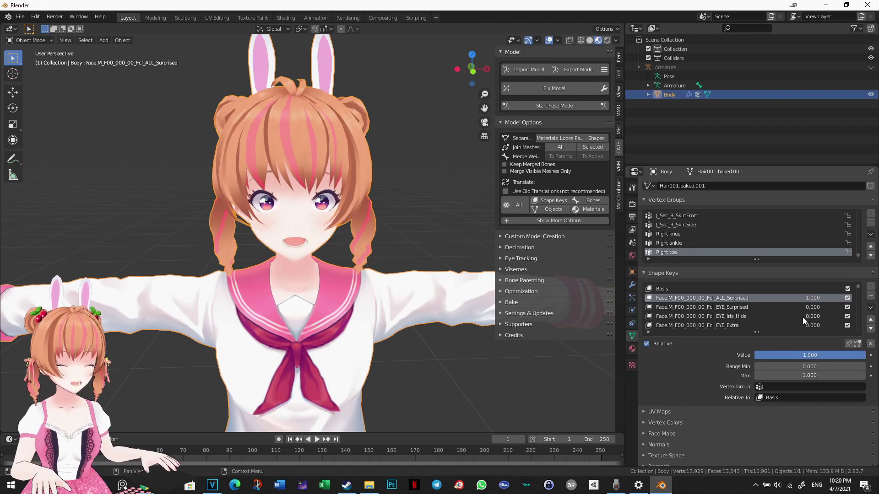
left_click(801, 356)
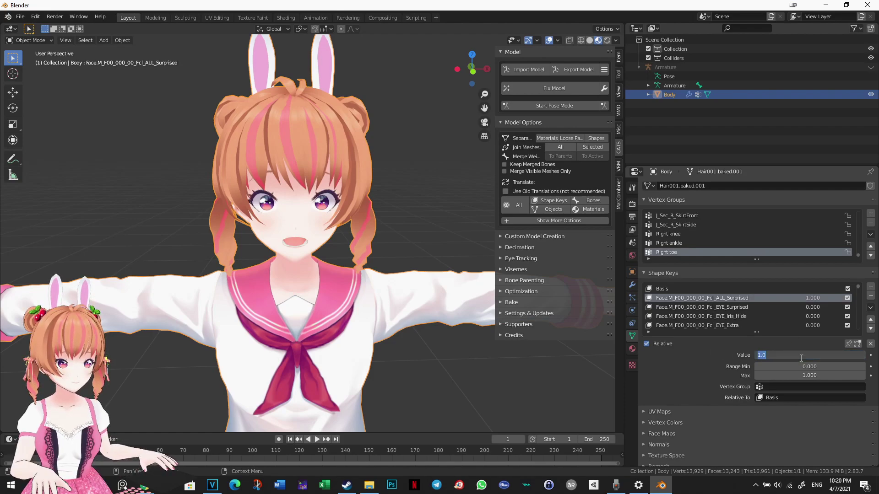
type("0")
key("Return")
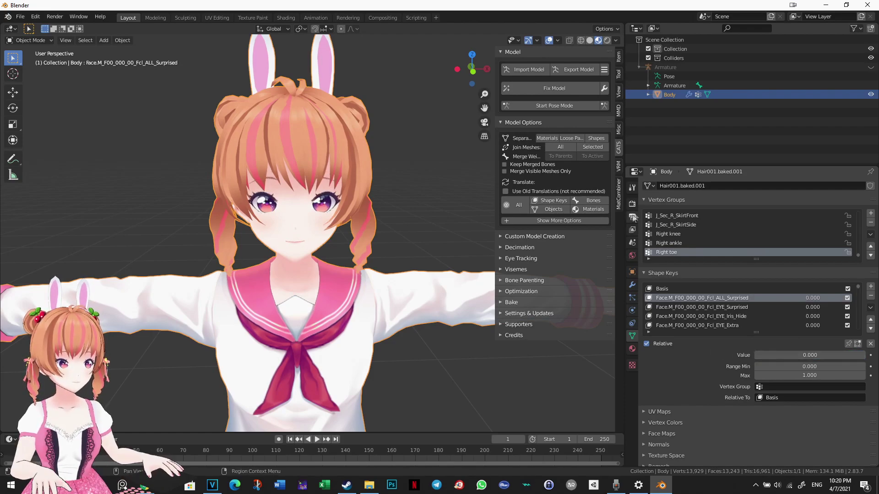
Create eye tracking with Face.M_F00_000_00_Fcl_EYE_Close_L as the left blink and Face.M_F00_000_00_Fcl_EYE_Close_R as the right blink.
left_click_drag(622, 225, 662, 224)
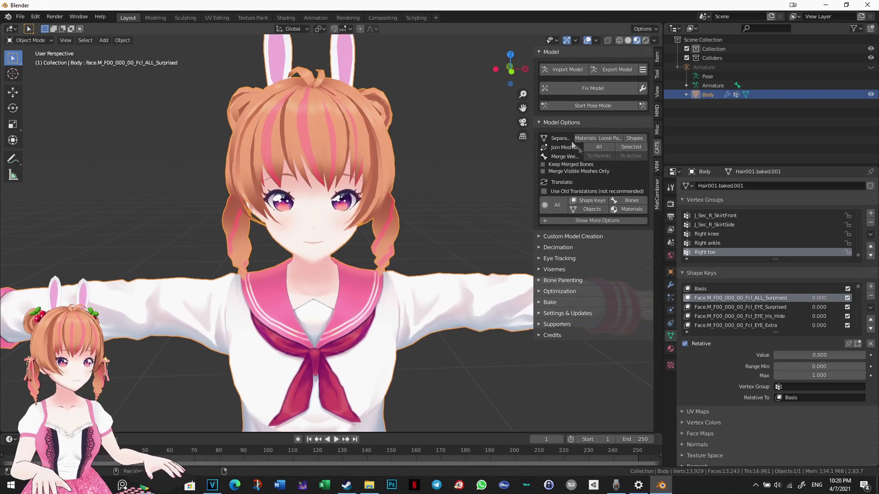
left_click(539, 123)
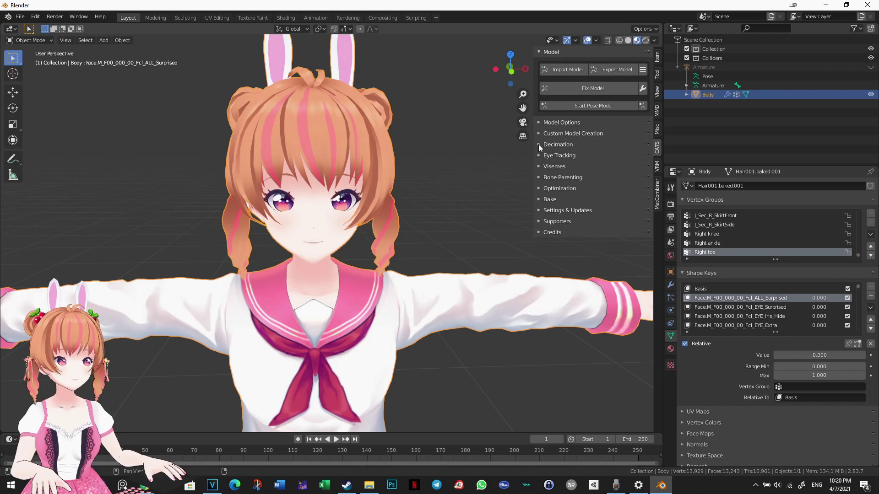
left_click(538, 157)
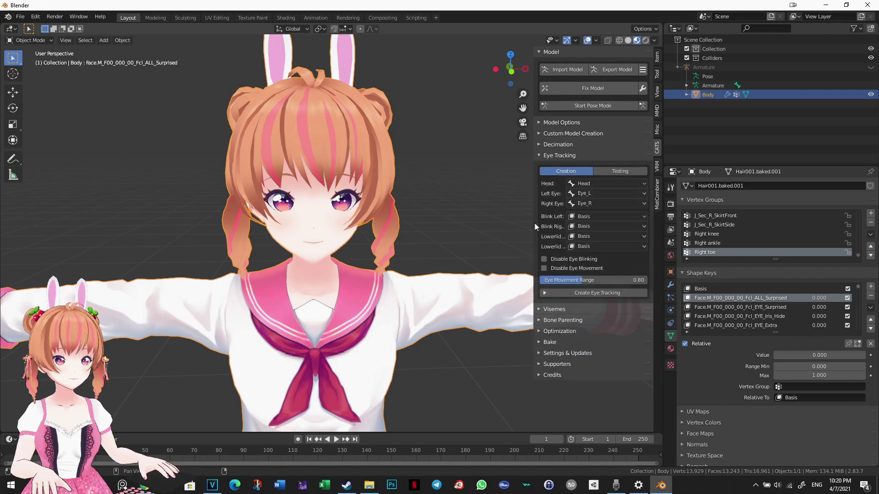
left_click_drag(534, 225, 481, 224)
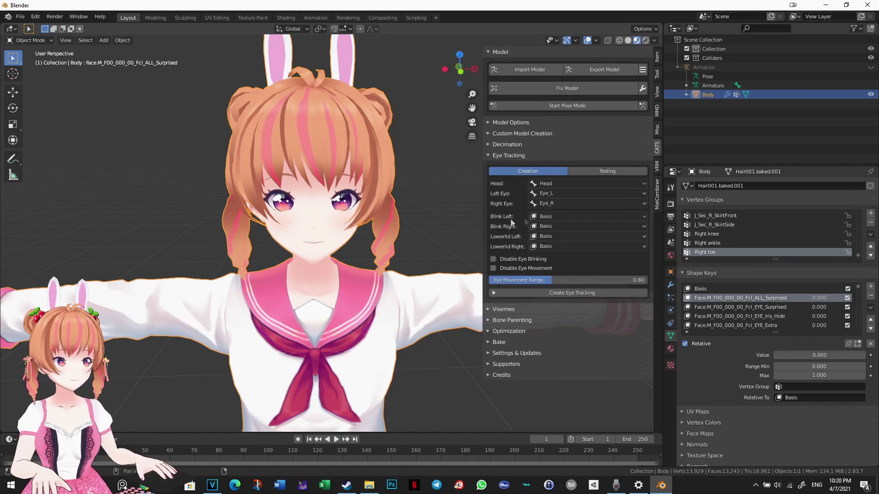
left_click(561, 216)
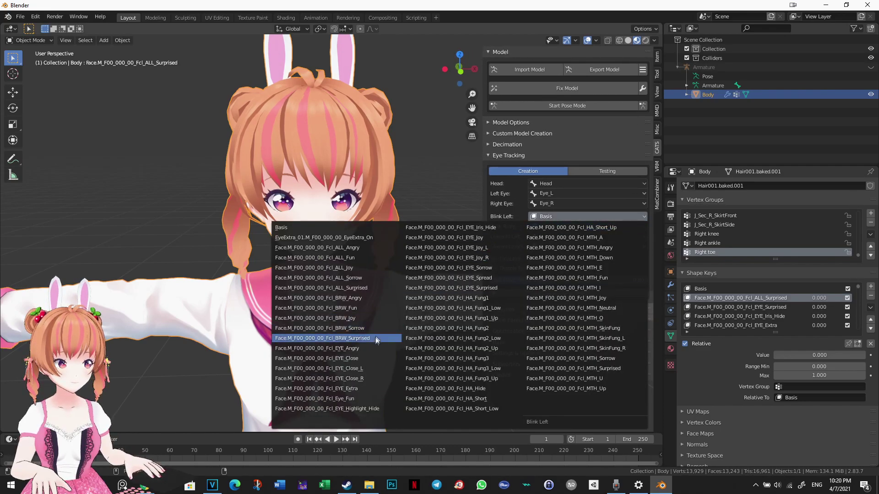
left_click(348, 369)
left_click(554, 205)
left_click(553, 205)
left_click(554, 226)
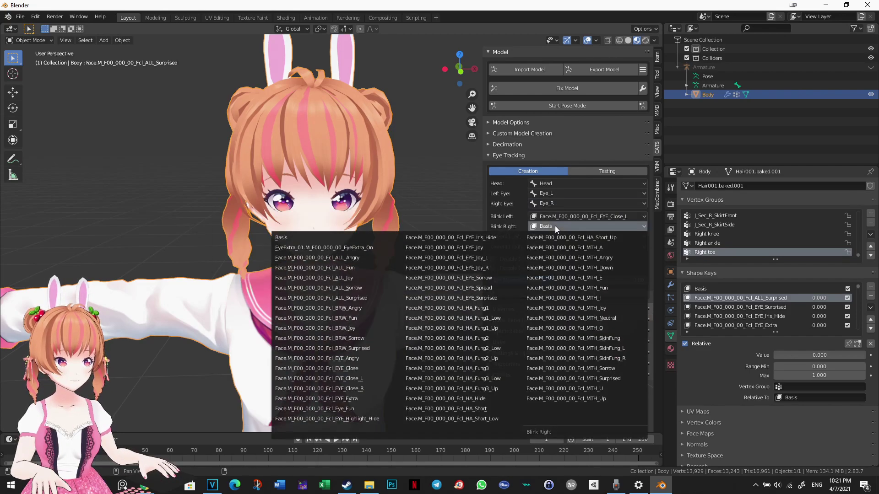
left_click(351, 389)
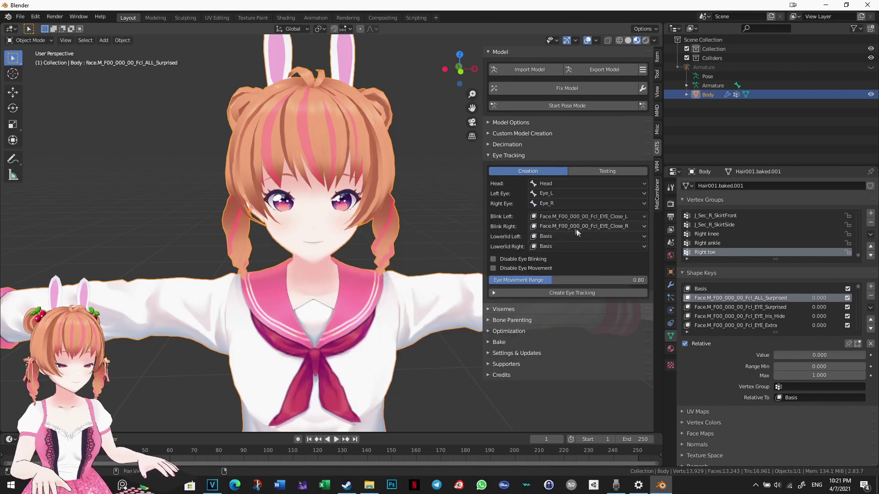
left_click(565, 294)
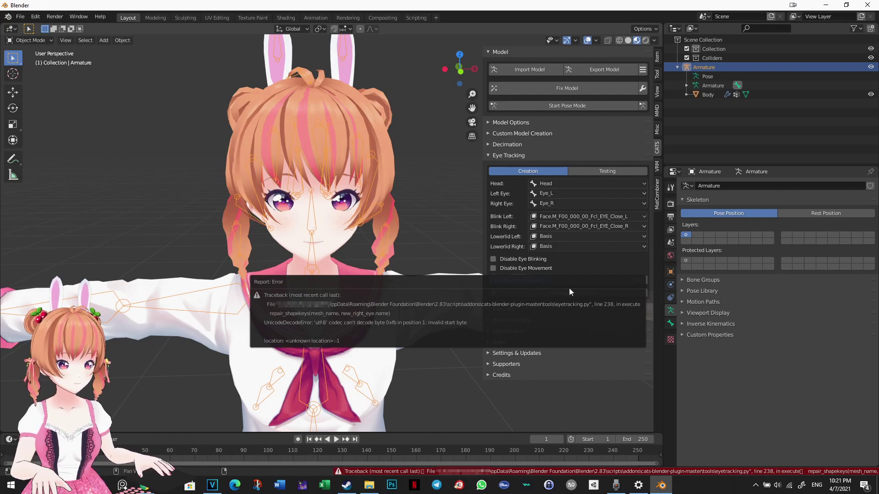
Test the eye tracking with a Left-Right rotation of 8 and a blink, reset the shapes, and stop the eye testing.
left_click(617, 172)
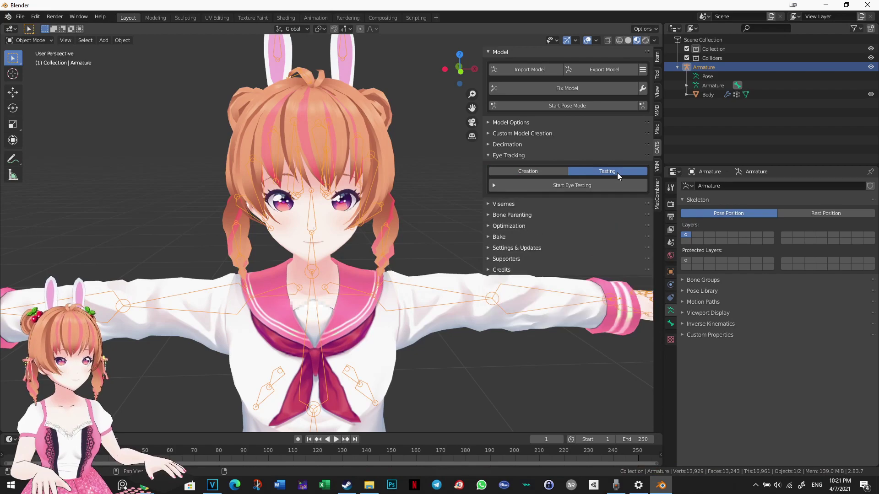
left_click(575, 187)
left_click_drag(568, 187, 601, 195)
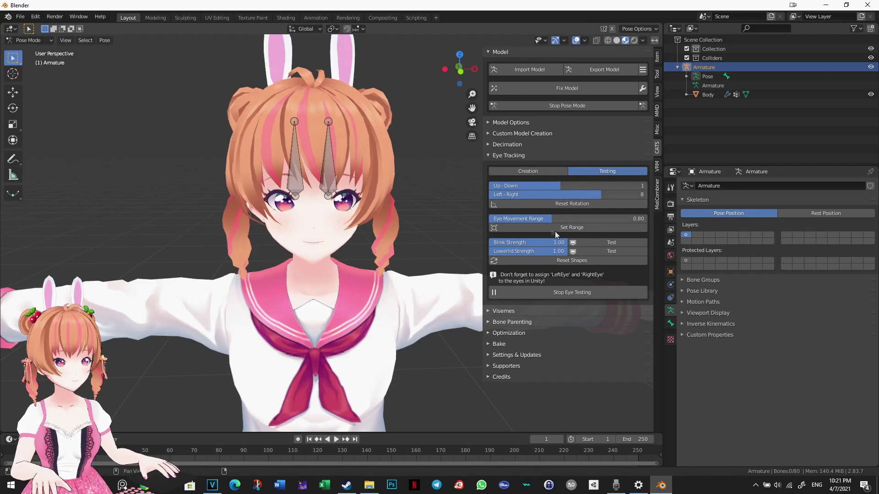
left_click(594, 242)
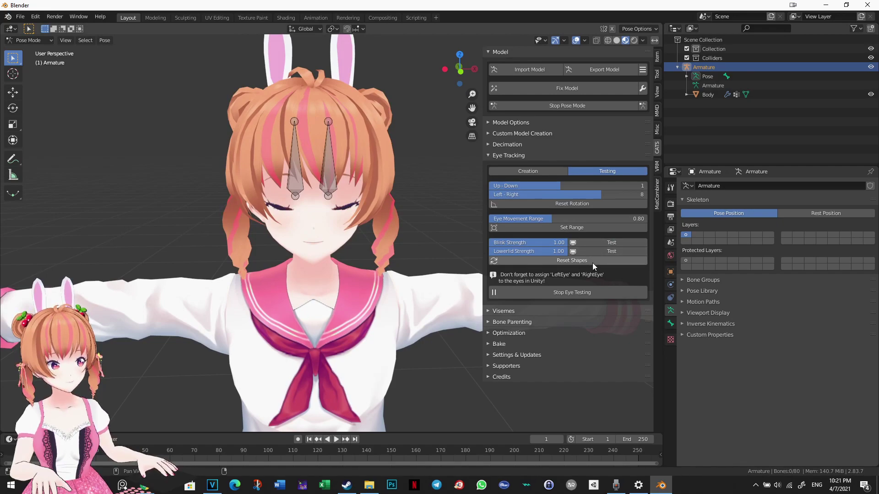
left_click(592, 262)
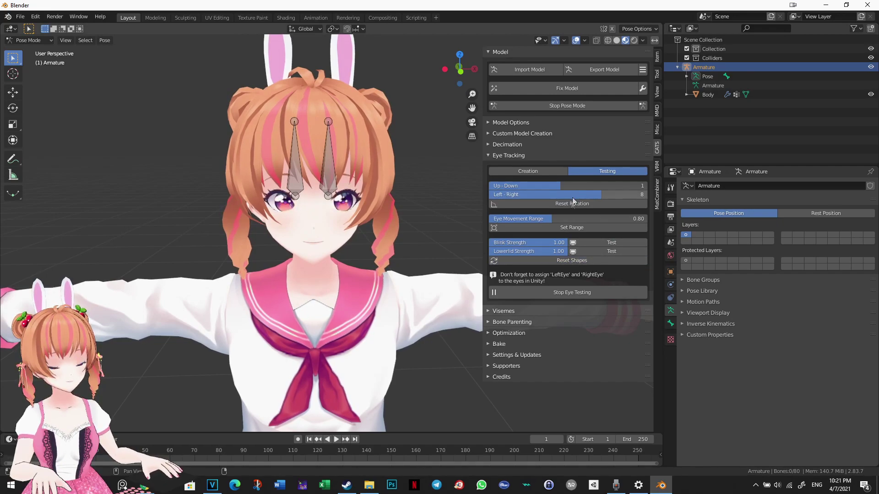
left_click(574, 295)
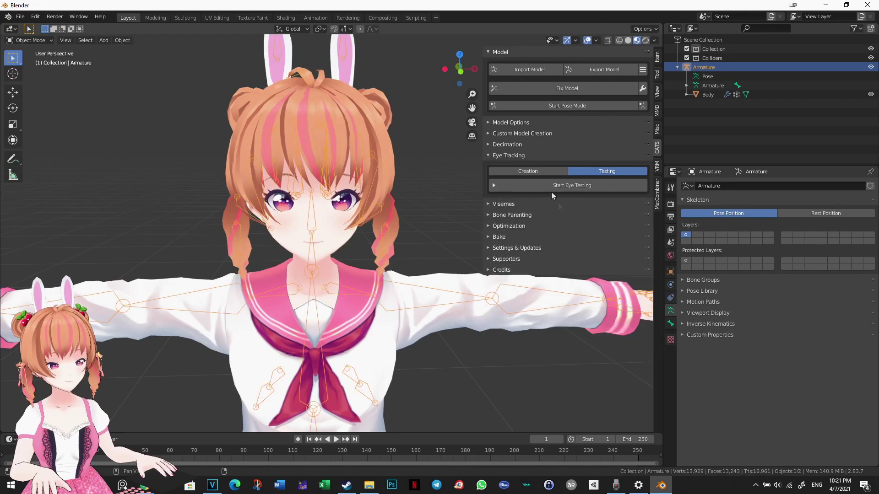
left_click(488, 156)
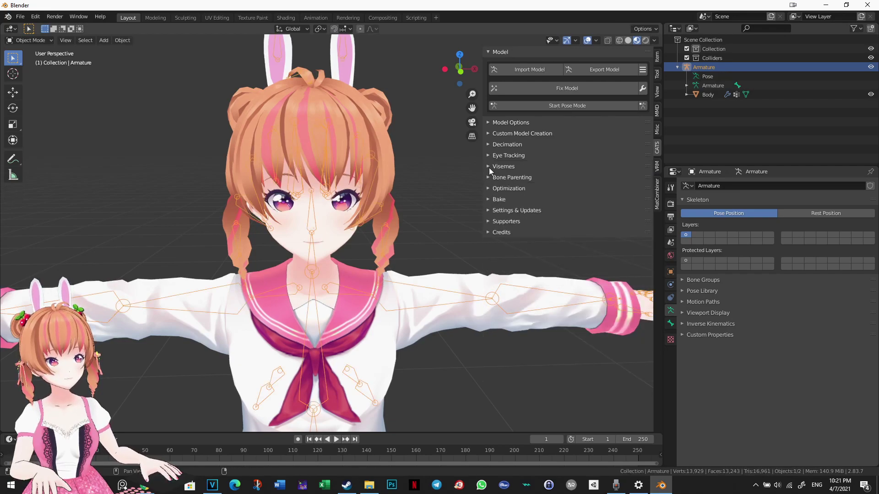
Create the mouth visemes using the Fcl_MTH_A shape key for AA, Fcl_MTH_O for OH and Fcl_MTH_E for CH.
left_click(488, 167)
left_click(553, 183)
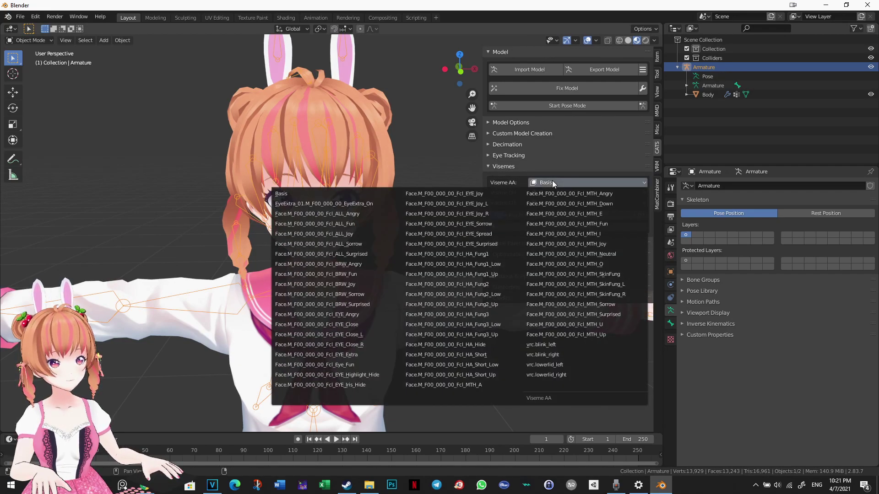
left_click(460, 386)
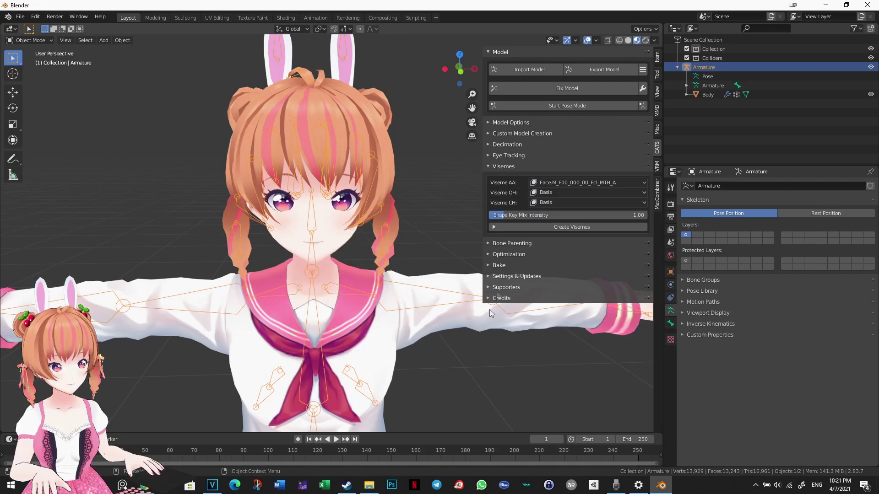
left_click(550, 192)
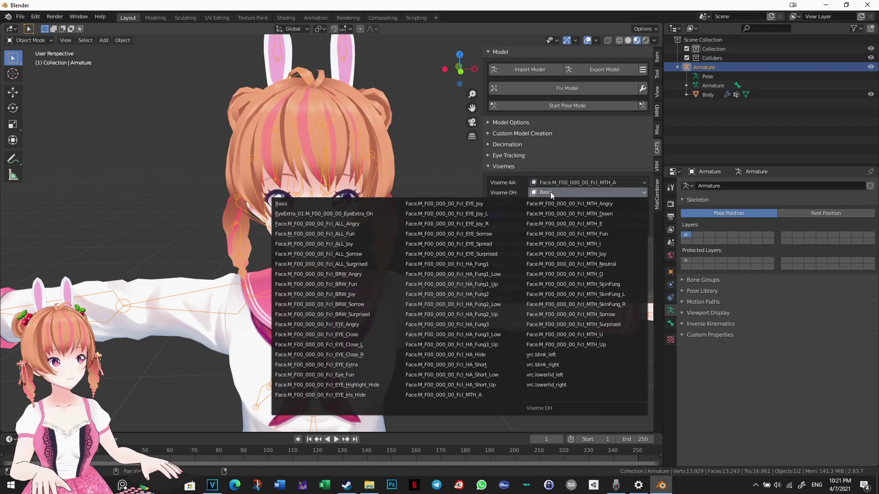
left_click(587, 275)
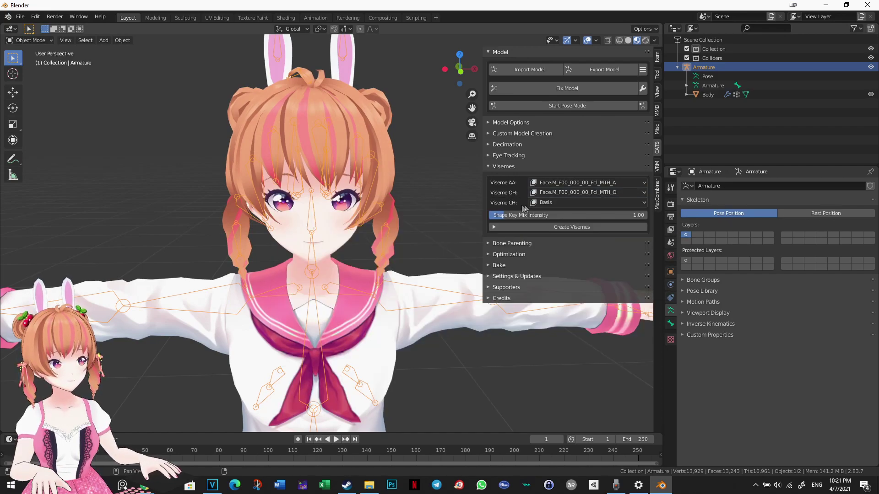
left_click(556, 203)
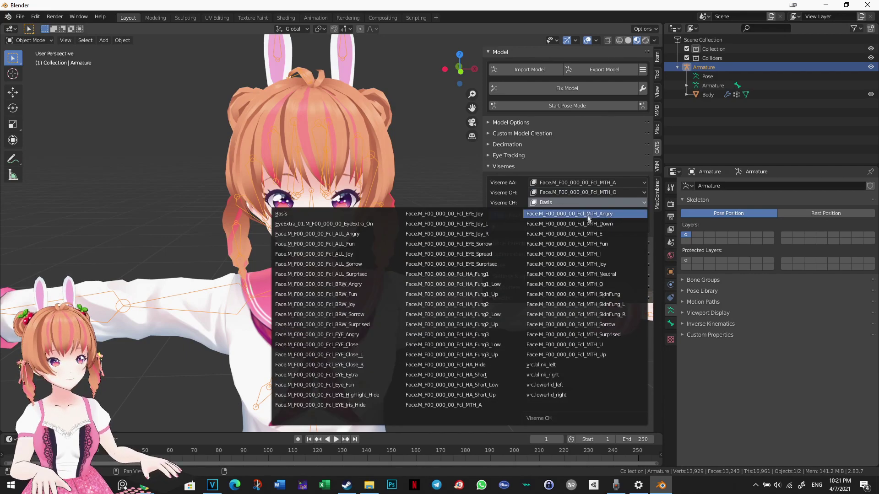
left_click(588, 234)
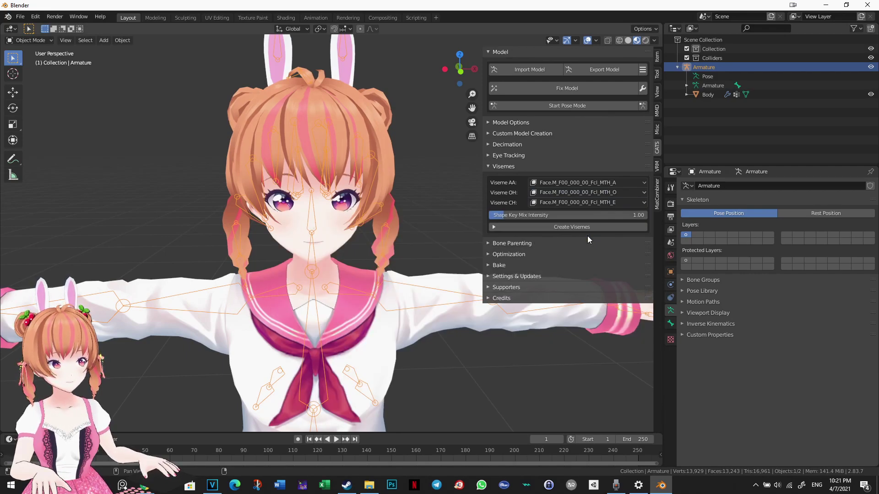
left_click(589, 227)
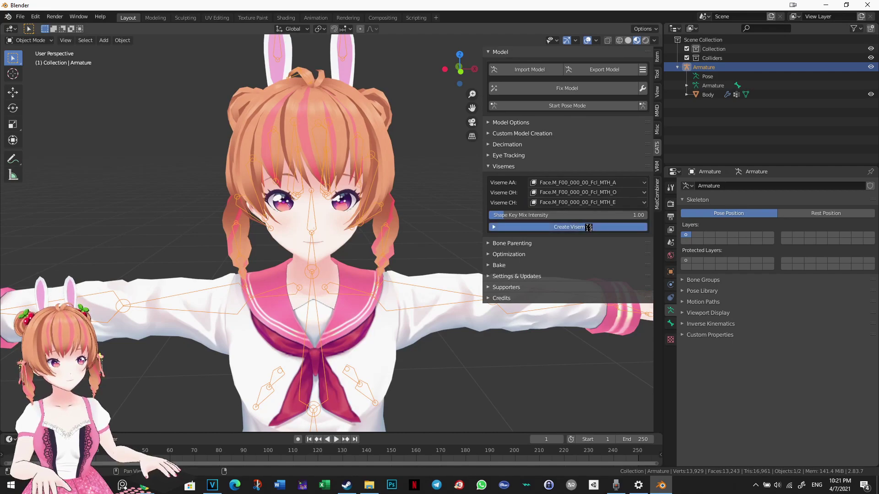
left_click(491, 167)
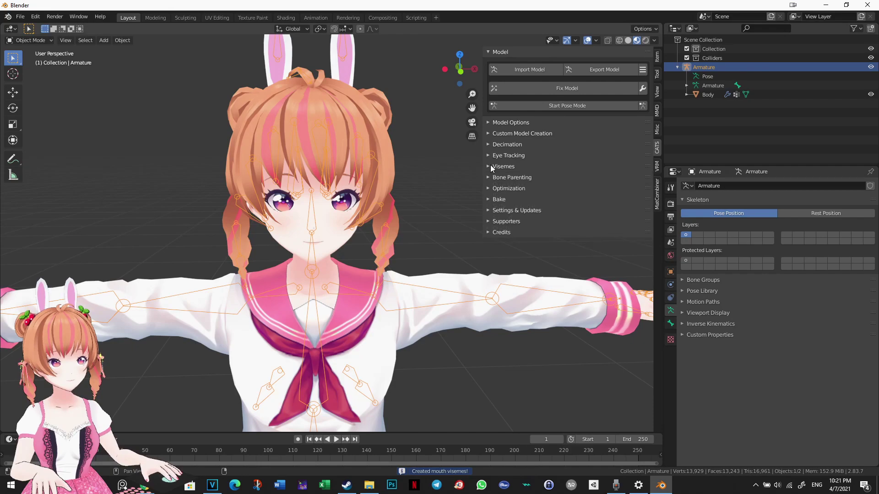
Select the Body mesh and generate its material list for the texture atlas in the Cats optimization options.
left_click(490, 189)
scroll(347, 223, "down", 3)
middle_click_drag(377, 200, 366, 137, "shift")
left_click(698, 93)
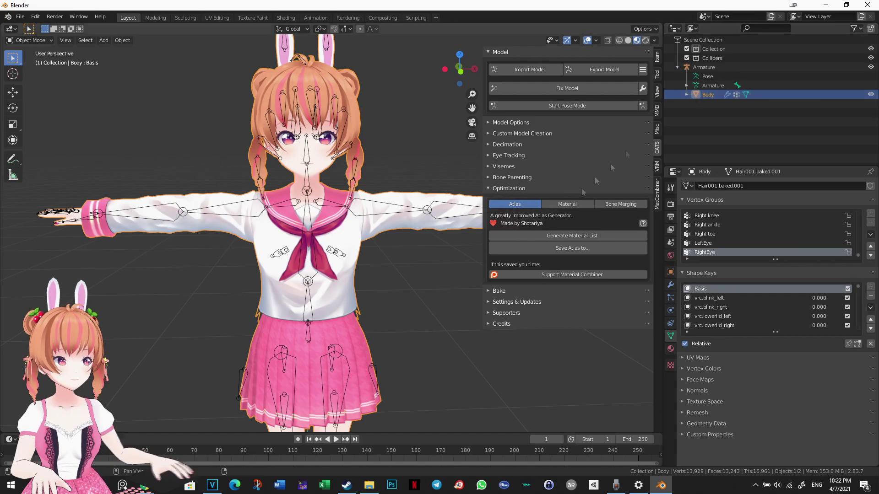
left_click(532, 236)
mouse_move(640, 268)
left_mouse_down()
mouse_move(636, 323)
mouse_move(644, 252)
mouse_move(644, 282)
mouse_move(642, 271)
left_mouse_up()
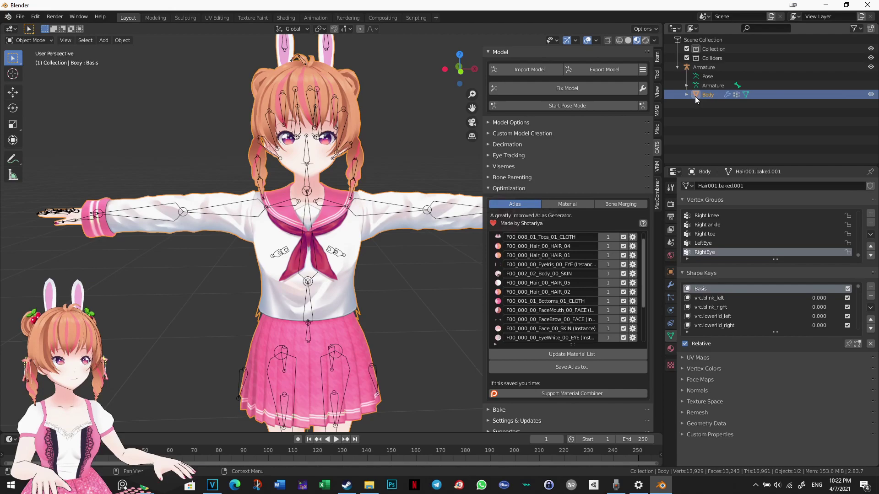
Examine the textures of Body's F00_000_Hair_00_HAIR_04 and F00_008_01_Tops_01_CLOTH materials in a flat plane preview.
left_click(671, 350)
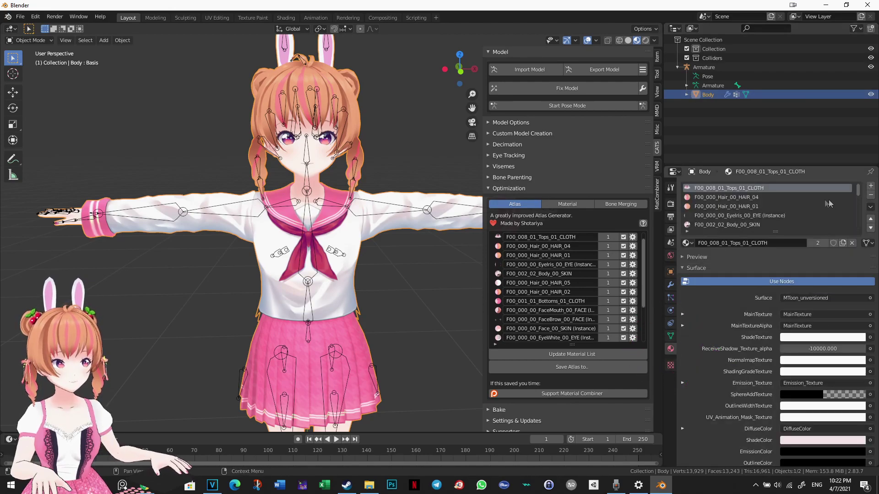
left_click(723, 197)
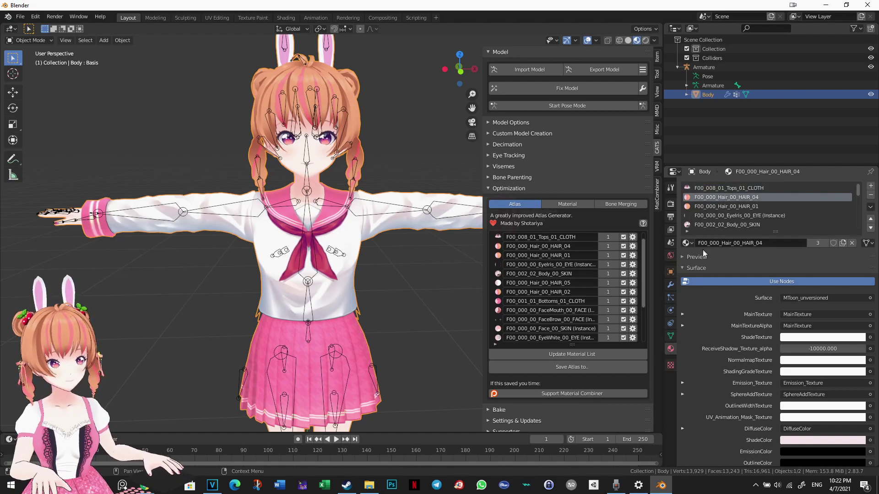
left_click(693, 257)
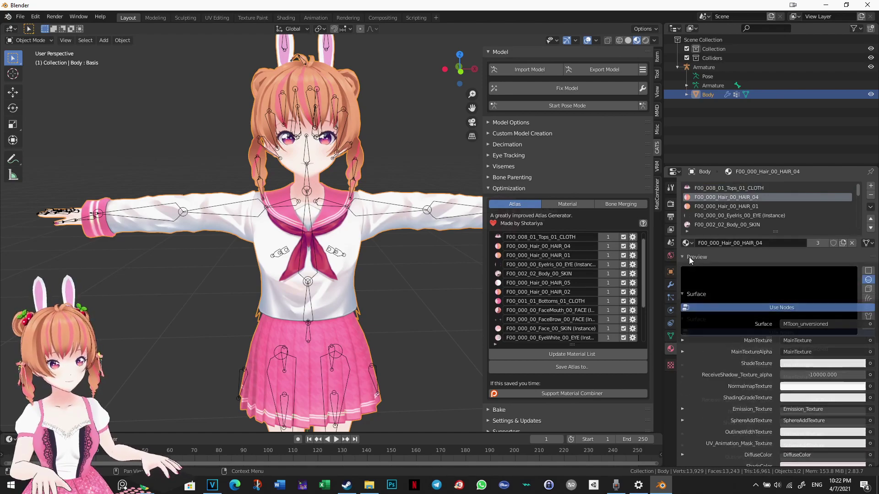
left_click(868, 271)
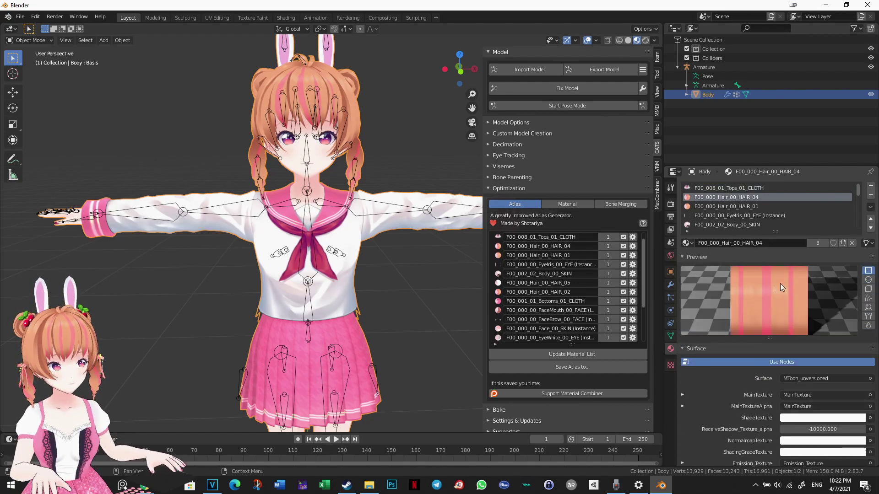
left_click(707, 188)
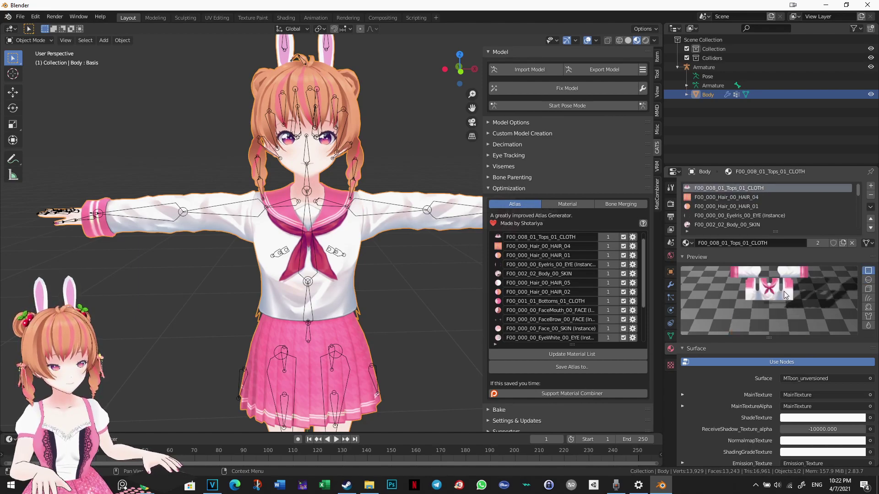
Deselect all of Body's materials in the atlas material list.
scroll(557, 269, "down", 4)
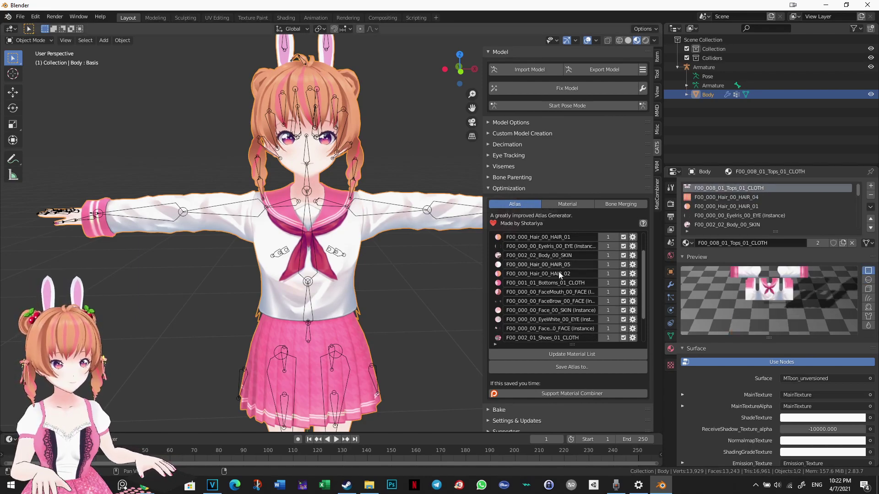
scroll(558, 278, "down", 2)
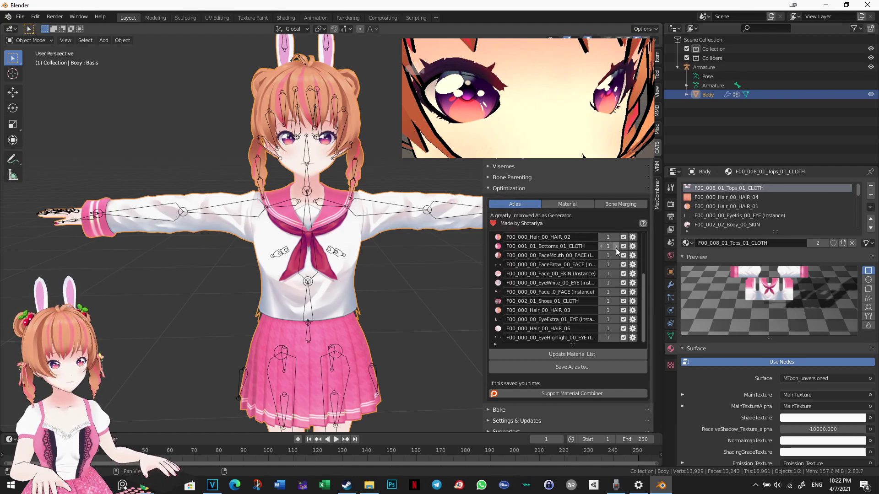
left_click(622, 338)
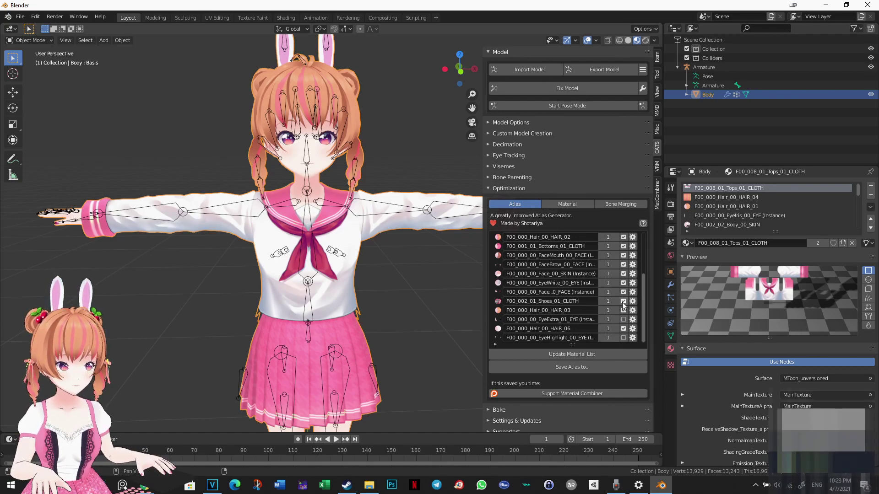
scroll(625, 300, "up", 5)
left_click(620, 238)
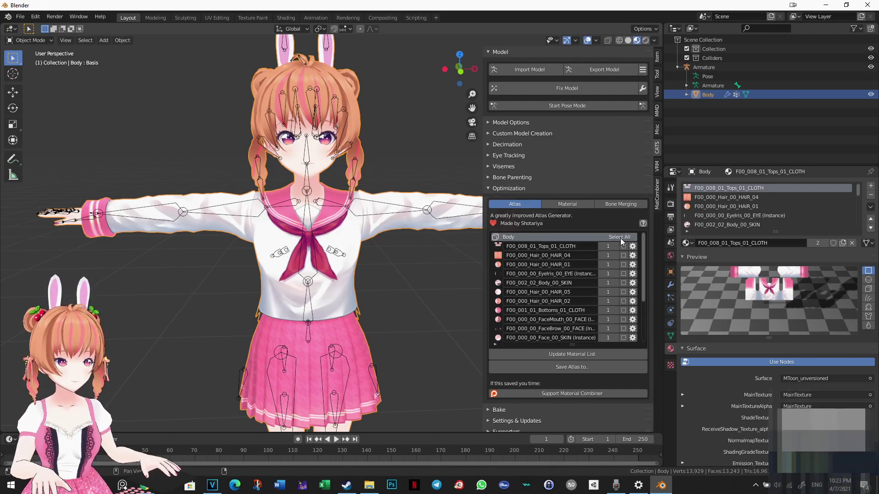
scroll(620, 290, "down", 4)
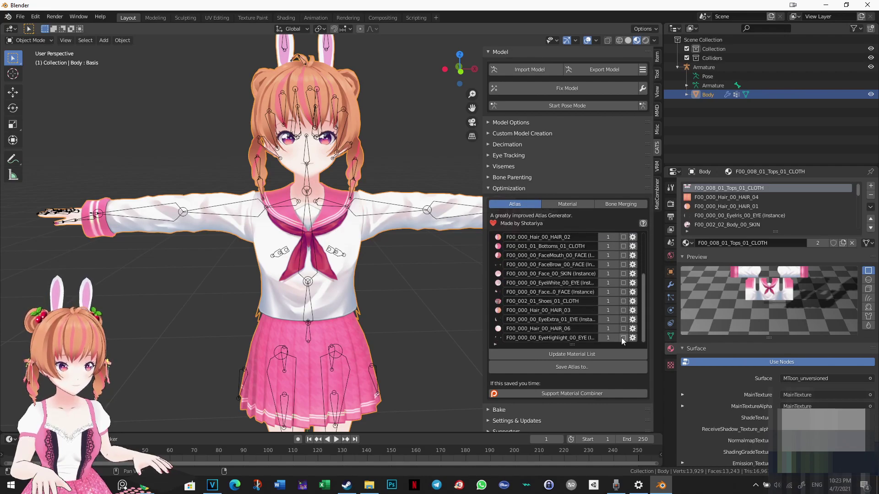
Include only the hair, Tops, Bottoms, Shoes and Body_00_SKIN materials in the atlas, leaving out the face and eye materials.
left_click(622, 302)
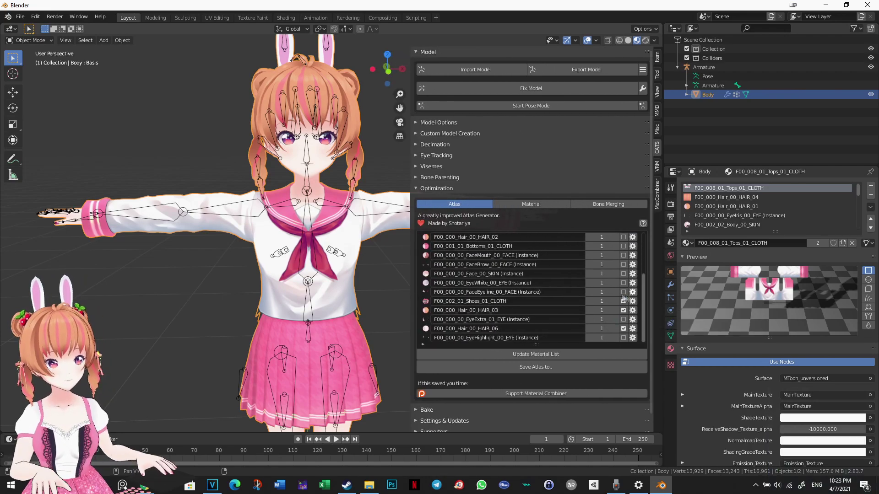
left_click(623, 246)
scroll(622, 266, "up", 3)
left_click(623, 264)
left_click(624, 255)
scroll(624, 262, "up", 2)
left_click(623, 264)
scroll(624, 263, "up", 1)
left_click(624, 255)
left_click(624, 246)
scroll(627, 251, "up", 1)
Save the scene as "pinat schoolgirl.blend" in a new folder named "pinat schoolgirl" inside D:\Documents\pinat vrc optimize.
left_click(504, 367)
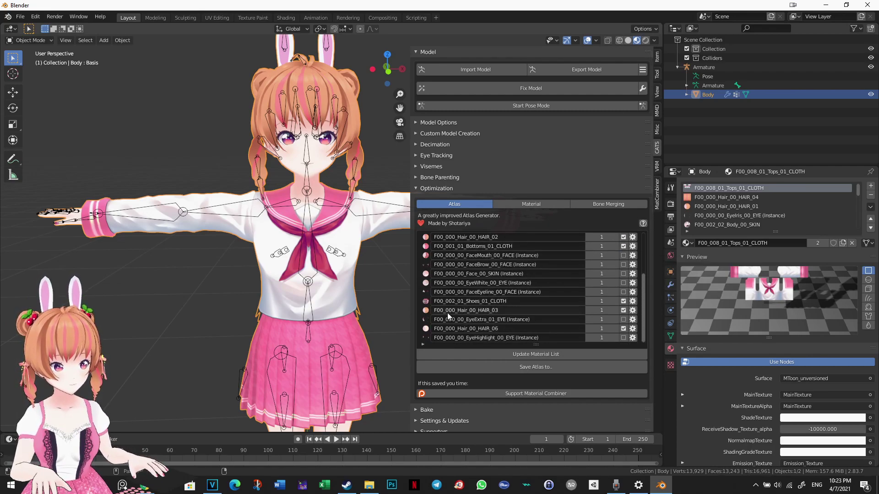
left_click(390, 144)
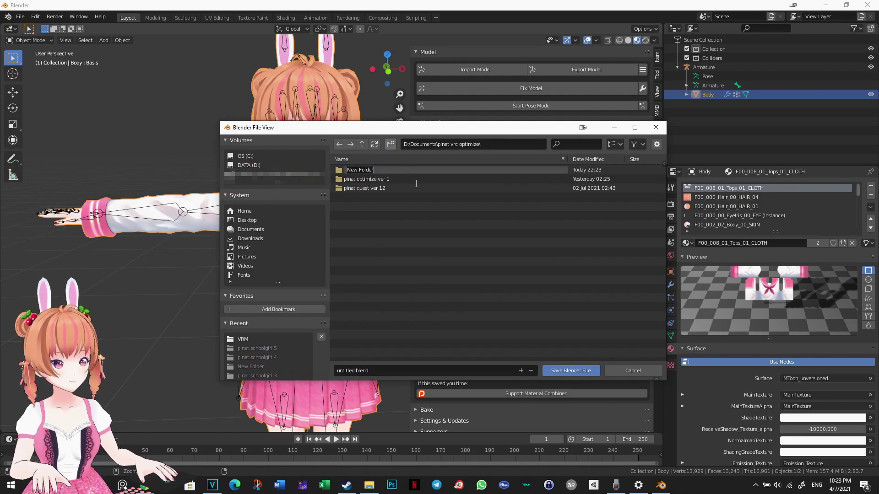
type("pinat schoolgirl")
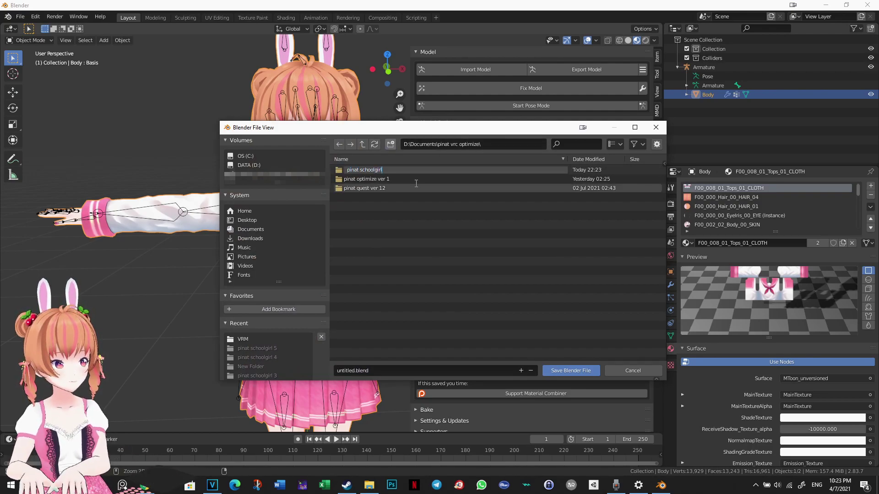
key("Return")
double_click(416, 188)
left_click(404, 371)
type("pinat scho")
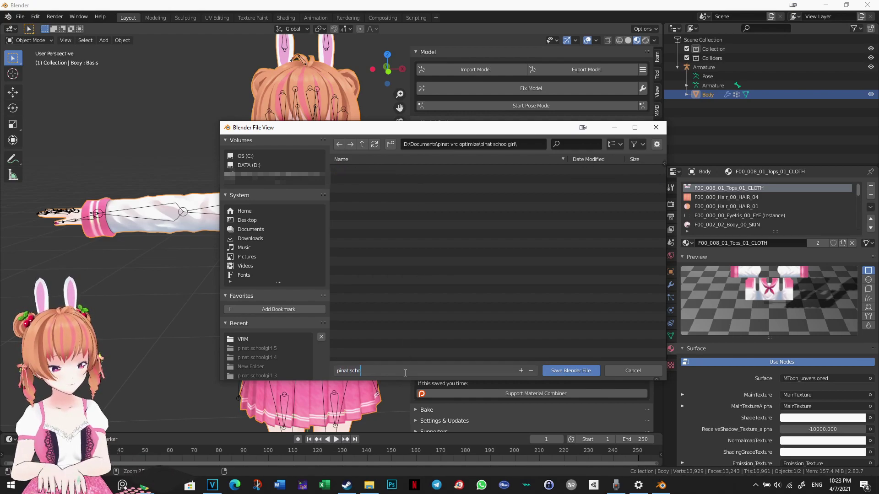
type("olgirl")
left_click(574, 369)
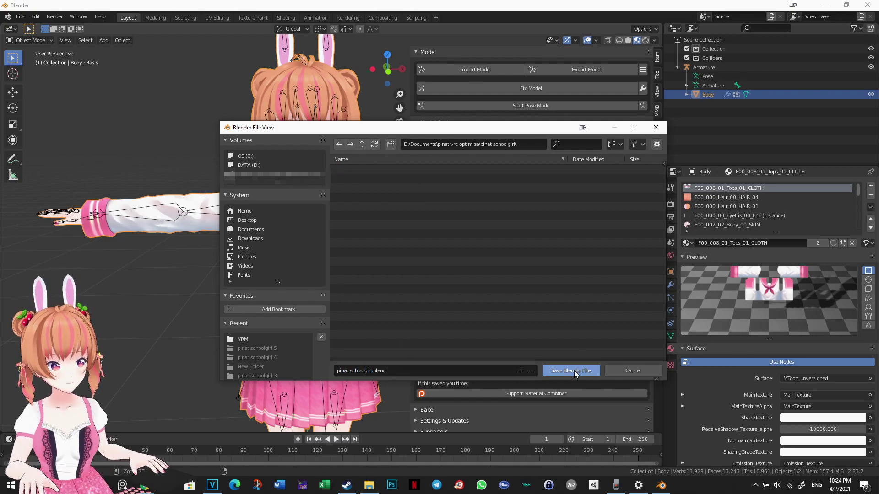
Create the atlas of the selected hair, clothing and body skin materials in the "pinat schoolgirl" folder.
left_click(557, 367)
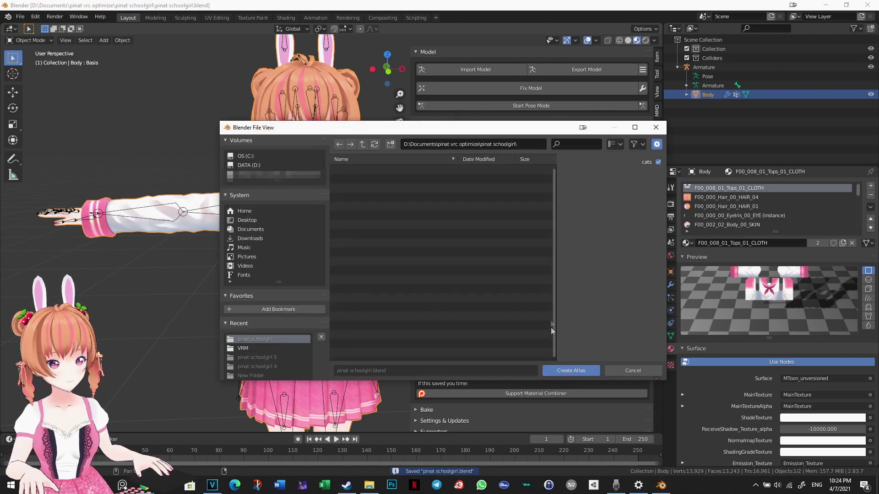
left_click(560, 370)
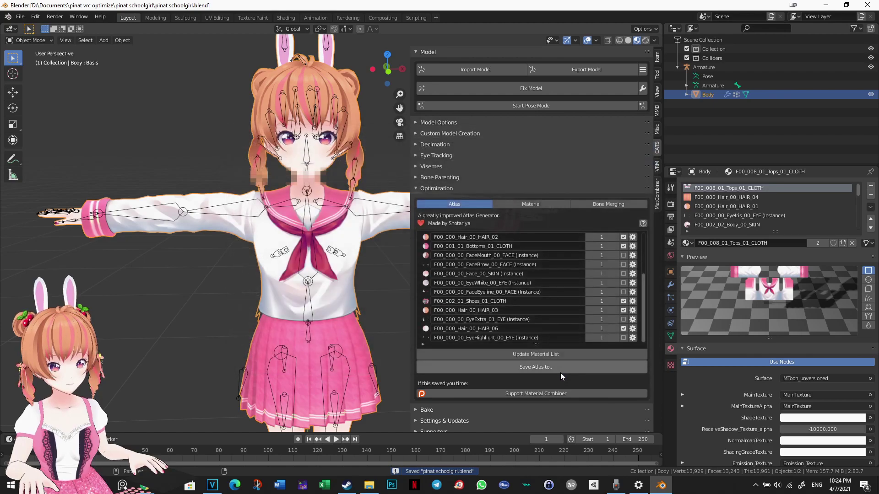
Combine the eye, mouth, brow and eyeline materials into a second atlas in the same folder, leaving out Face_00_SKIN and the first atlas.
left_click(631, 310)
left_click(632, 301)
left_click(631, 292)
left_click(631, 283)
left_click(631, 273)
left_click(631, 264)
left_click(631, 256)
left_click(631, 246)
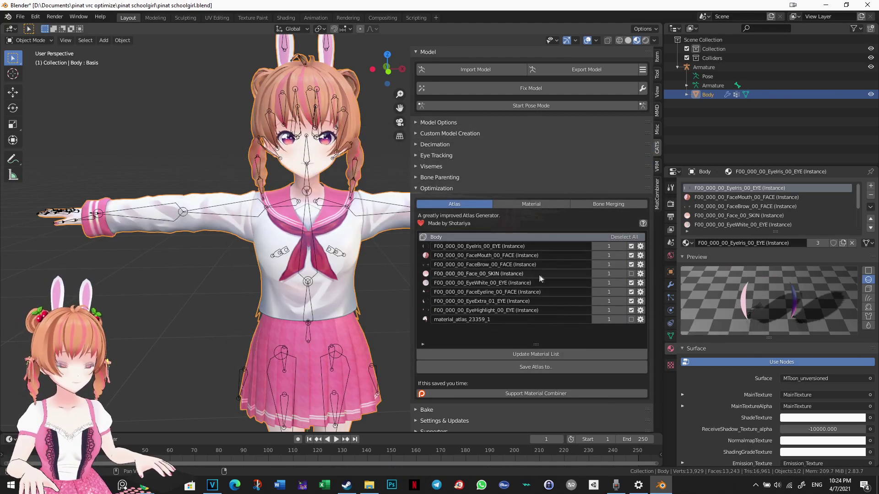
left_click(538, 367)
left_click(563, 370)
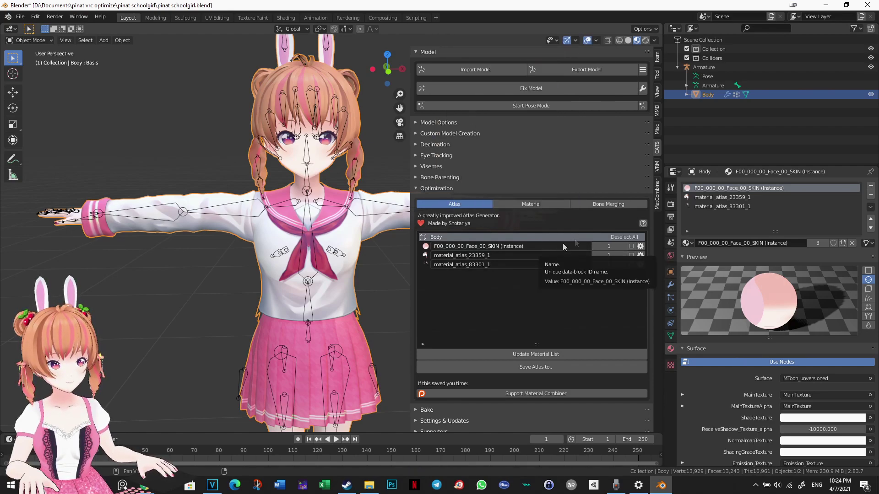
Preview both atlas materials of Body as flat planes and save the file.
left_click(771, 197)
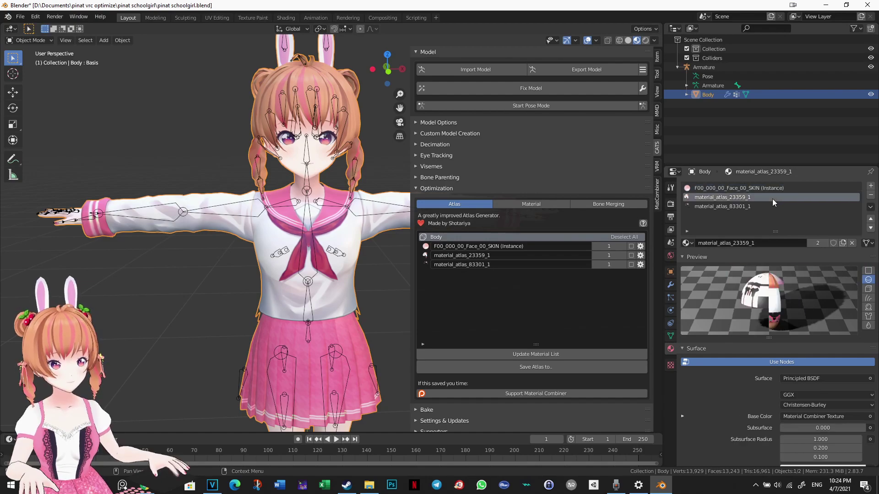
left_click(868, 271)
left_click(774, 206)
left_click(868, 270)
left_click_drag(410, 257, 518, 254)
key("ctrl+s")
Put the armature in Edit Mode and select both knee joints from the front orthographic view.
scroll(406, 250, "down", 2)
left_click_drag(507, 109, 540, 19)
left_click_drag(518, 184, 536, 179)
scroll(381, 301, "down", 1)
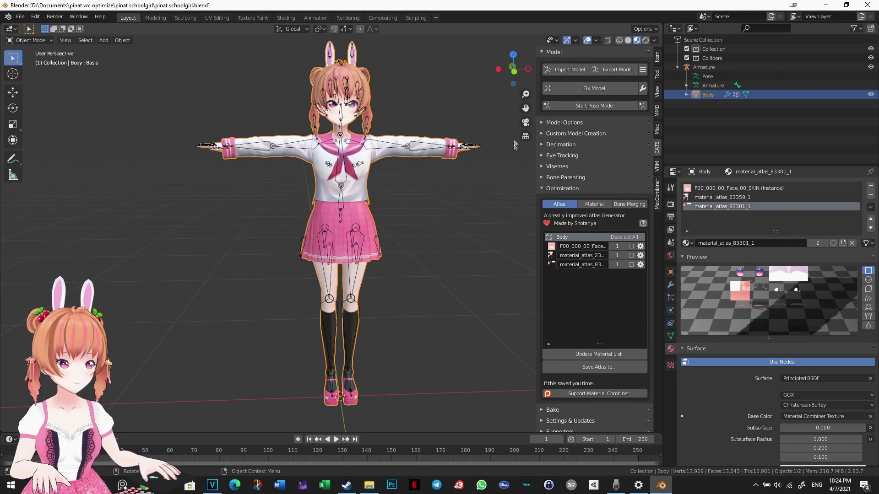
left_click(499, 69)
left_click(499, 69)
left_click(500, 69)
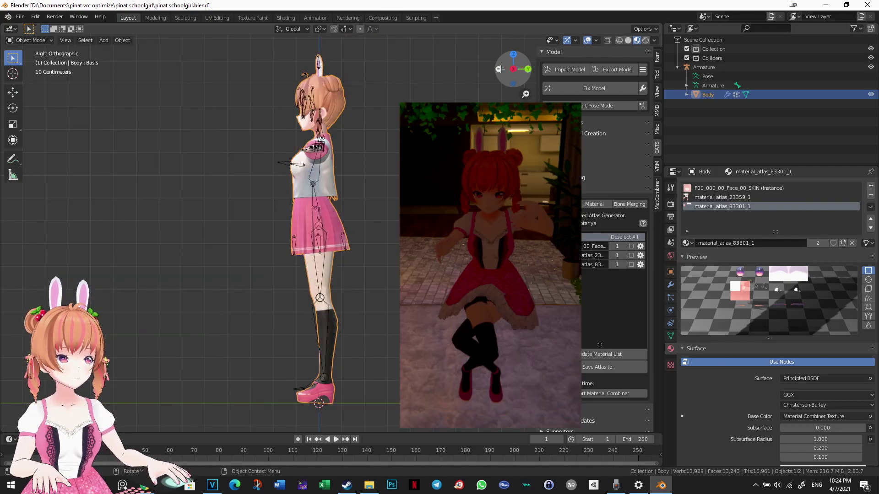
left_click(499, 69)
scroll(373, 289, "up", 1)
mouse_move(430, 283)
middle_mouse_down("shift")
mouse_move(434, 256)
mouse_move(424, 272)
middle_mouse_up("shift")
scroll(424, 272, "up", 1)
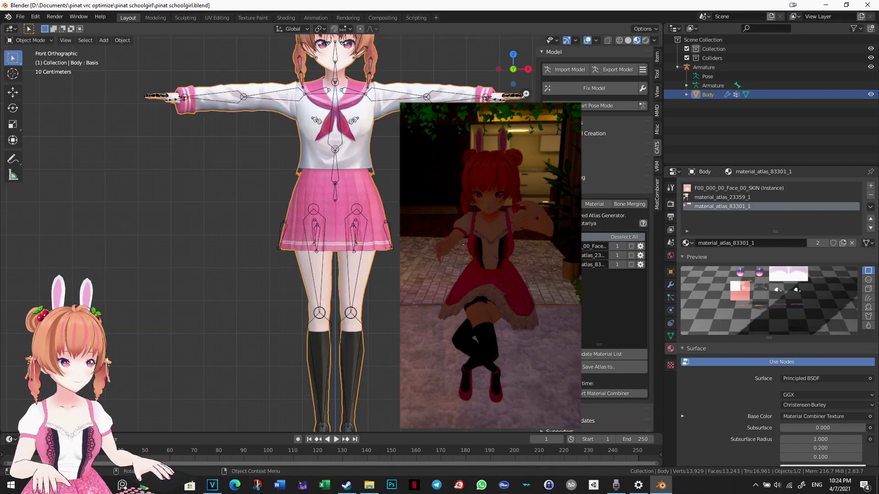
left_click_drag(526, 103, 525, 67)
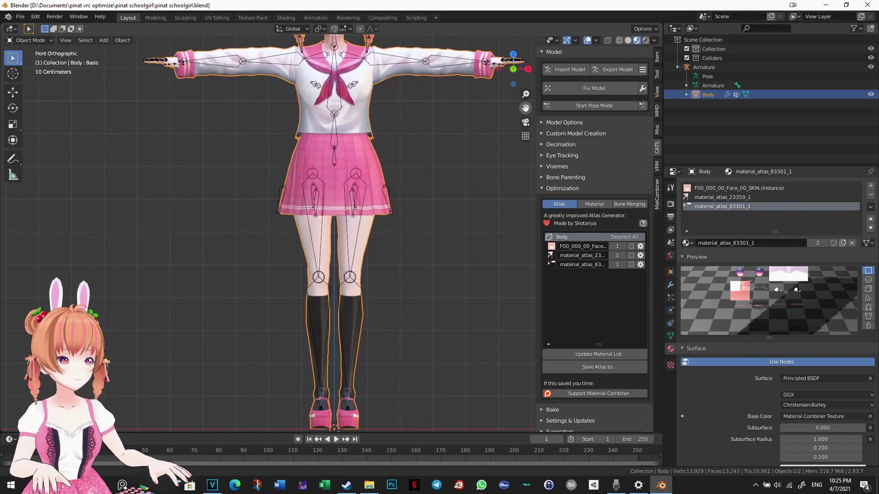
left_click(696, 86)
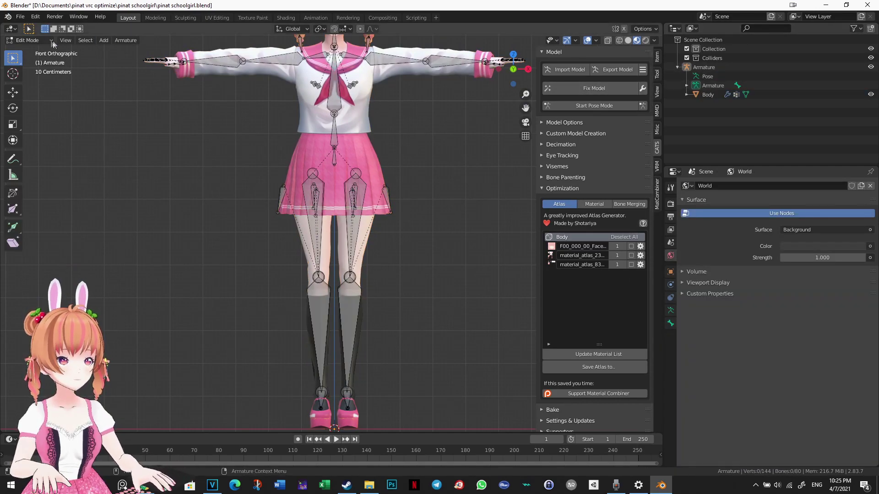
scroll(407, 301, "up", 1)
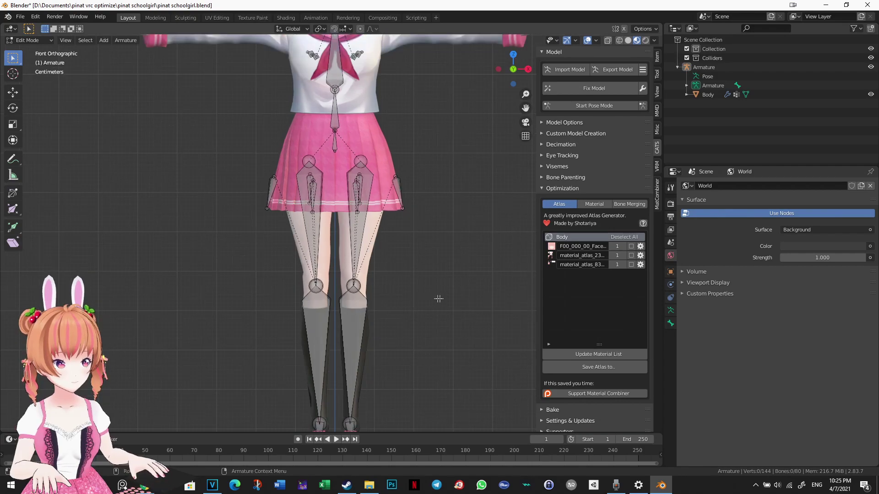
left_click_drag(287, 261, 428, 319)
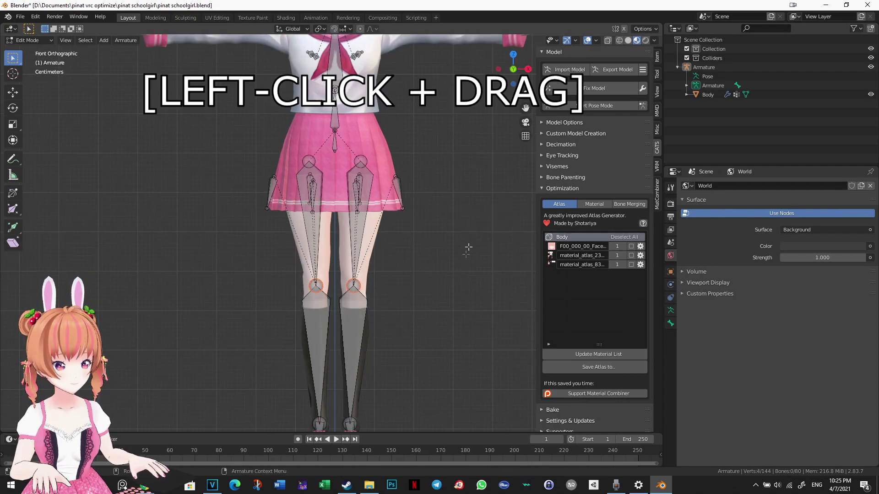
Move the selected knee joints about 0.027 m forward, toward the front of the knees, in the left orthographic view.
left_click(499, 70)
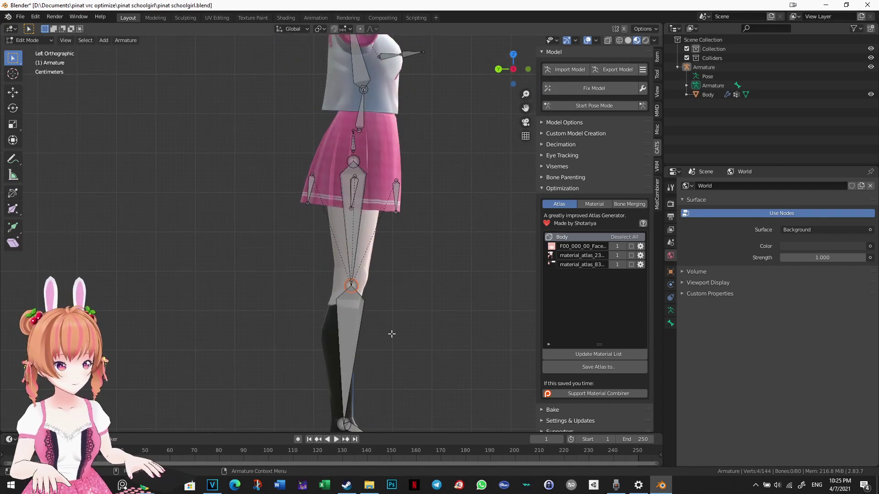
scroll(391, 333, "up", 4)
left_click_drag(526, 108, 525, 80)
key("g")
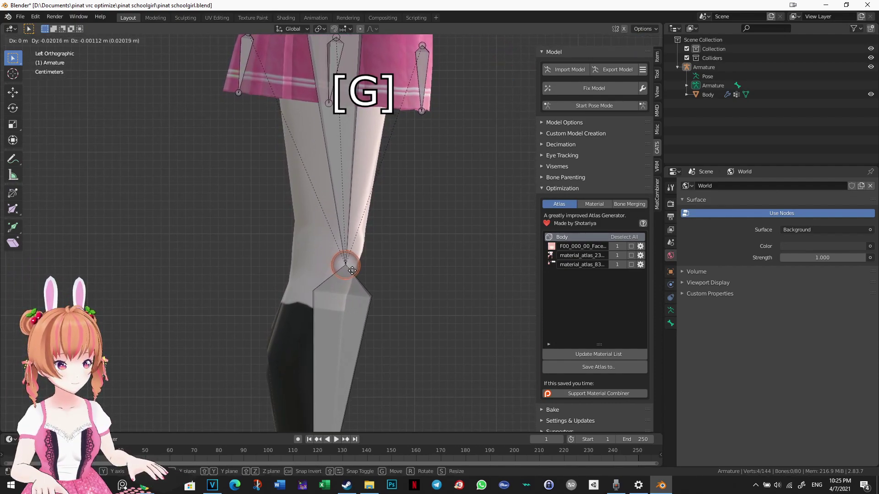
left_click(356, 269)
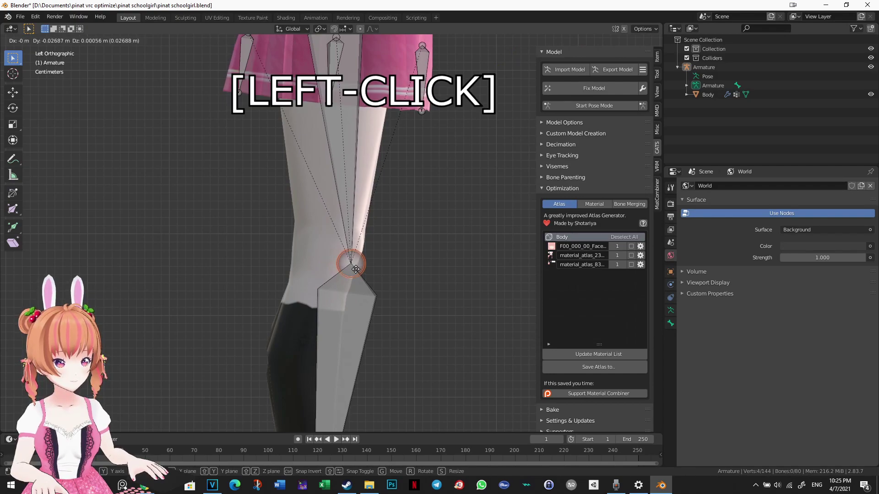
Return the armature to Object Mode and save the file.
scroll(421, 294, "down", 5)
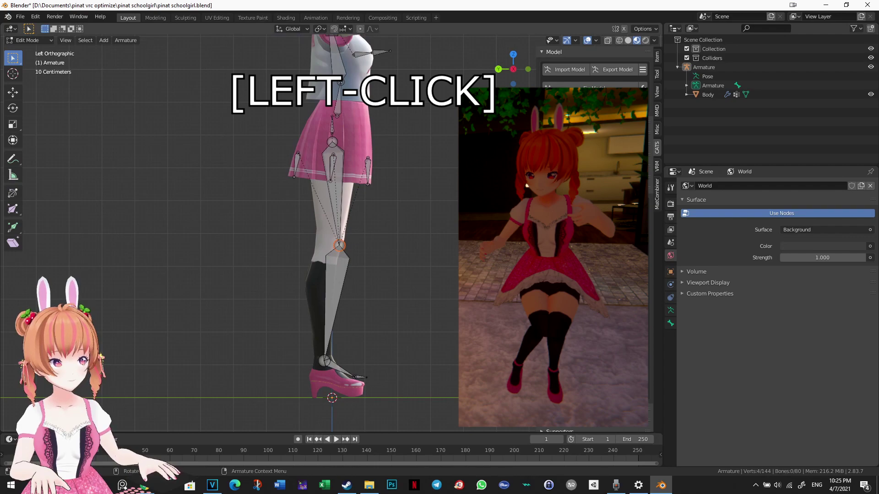
middle_click_drag(480, 138, 490, 195, "shift")
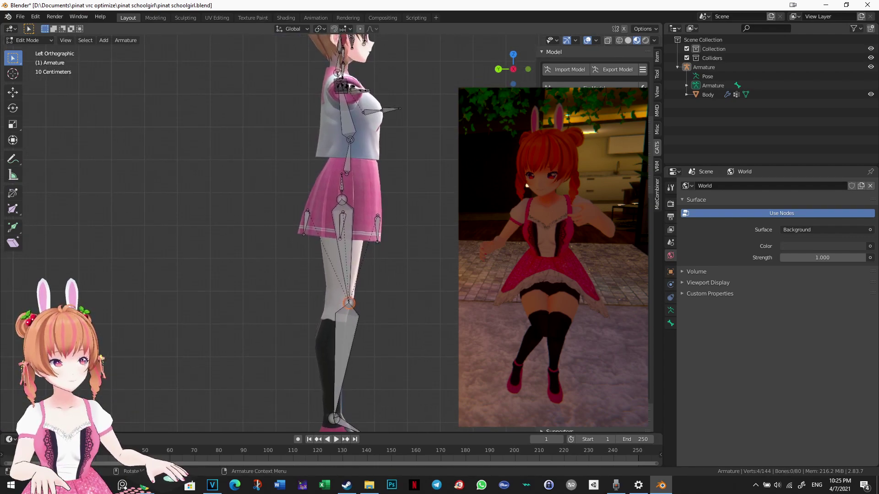
left_click(499, 70)
left_click(498, 70)
left_click(499, 69)
middle_click_drag(476, 132, 506, 165, "shift")
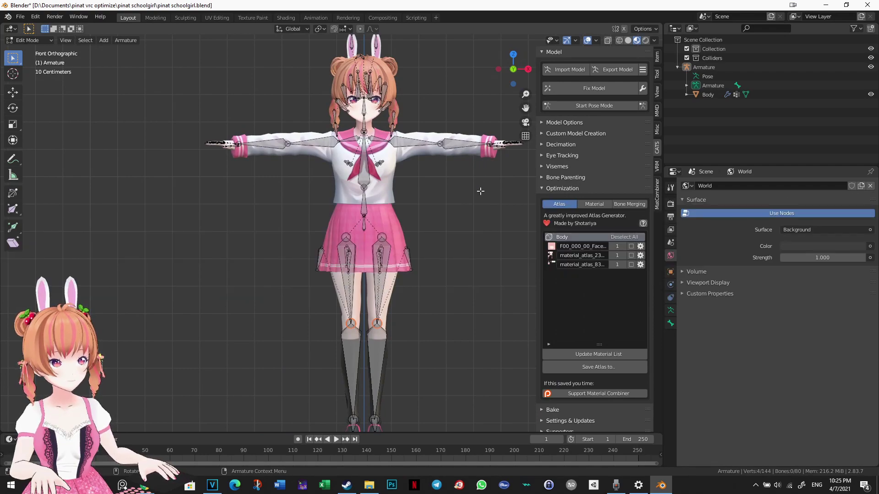
key("Tab")
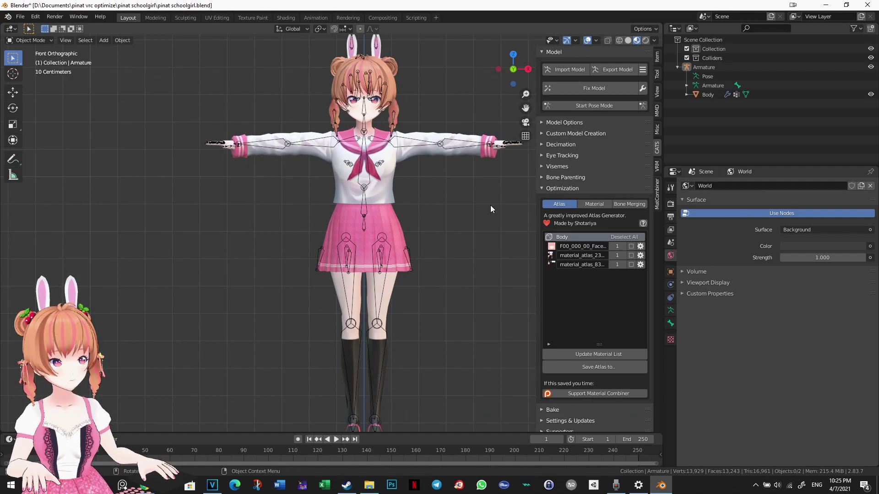
key("ctrl+s")
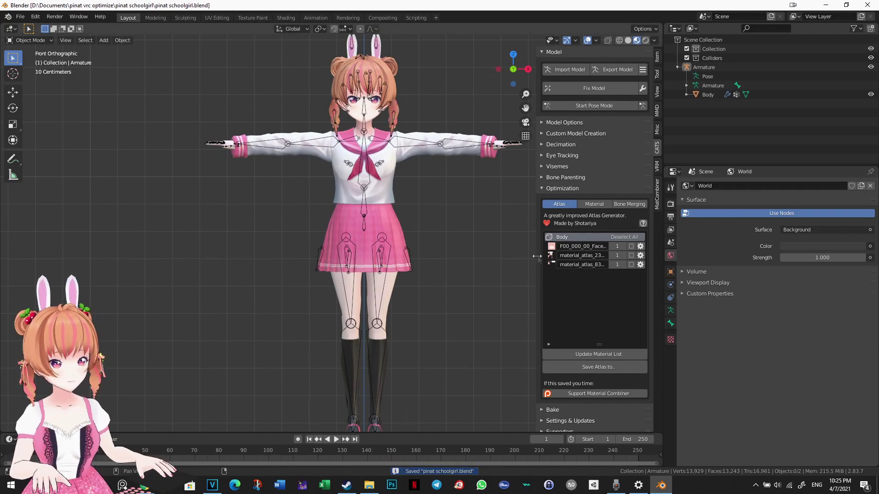
Export the model as "pinat schoolgirl.fbx" to the "pinat schoolgirl" folder with Path Mode set to Copy and Embed Textures enabled.
left_click_drag(537, 256, 562, 256)
left_click(624, 71)
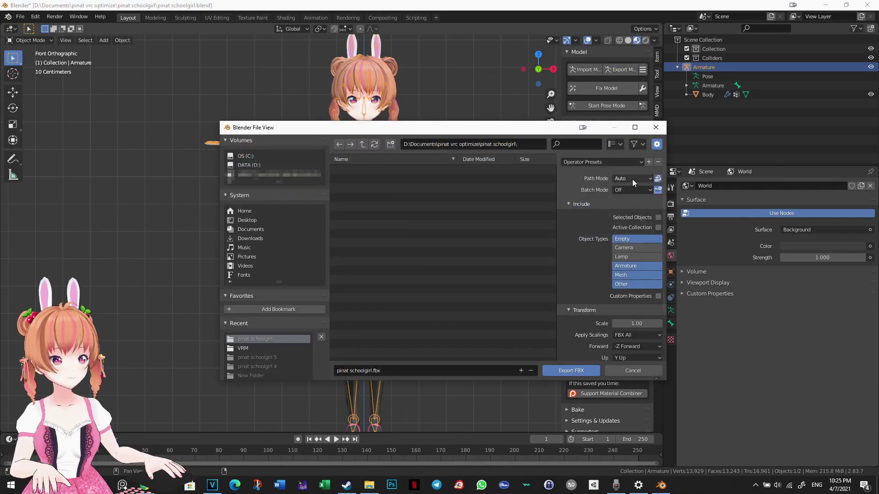
left_click(632, 180)
left_click(623, 236)
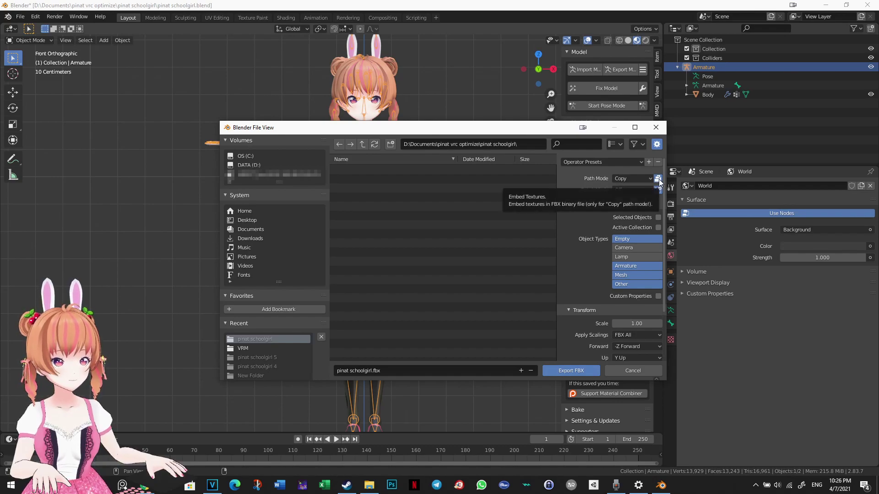
left_click(658, 179)
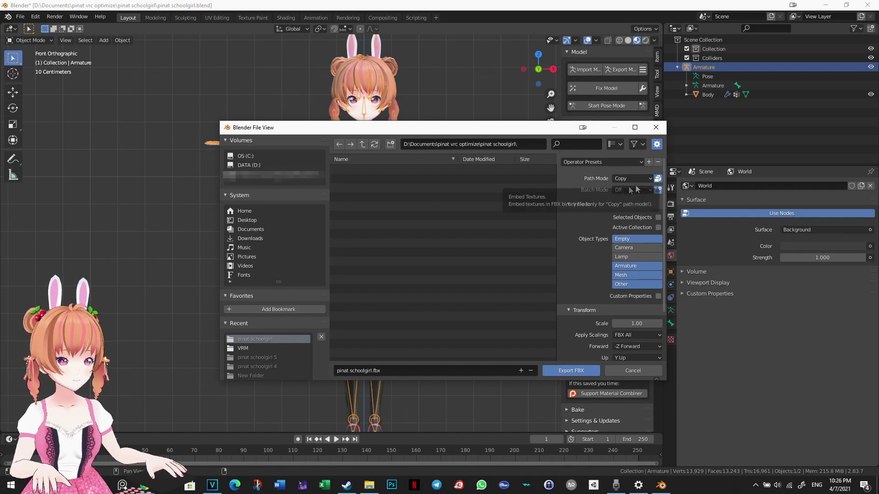
left_click(566, 370)
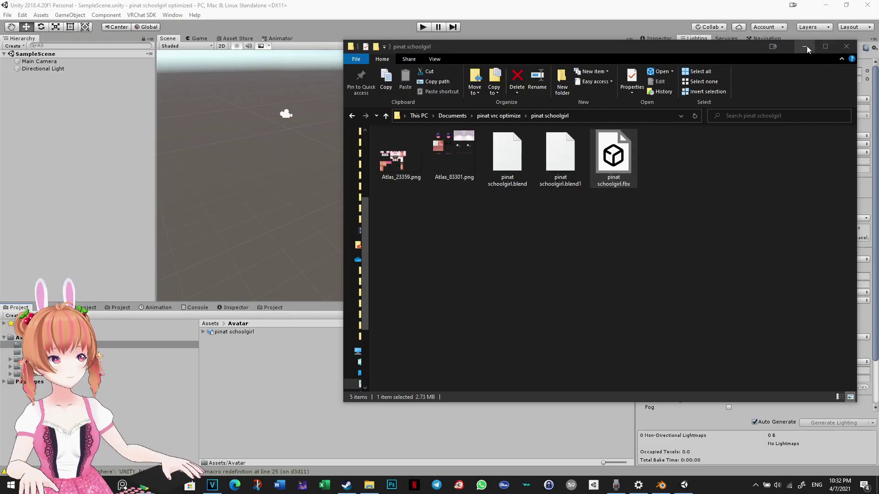
Switch to Unity, set the imported pinat schoolgirl model's rig to Humanoid and open its avatar configuration.
left_click(807, 47)
left_click(241, 332)
left_click(658, 40)
left_click_drag(630, 254, 587, 254)
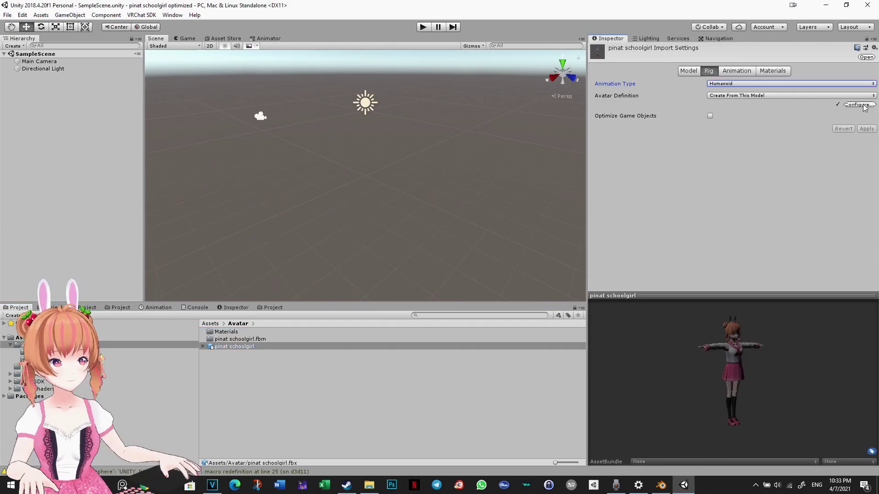
left_click(860, 105)
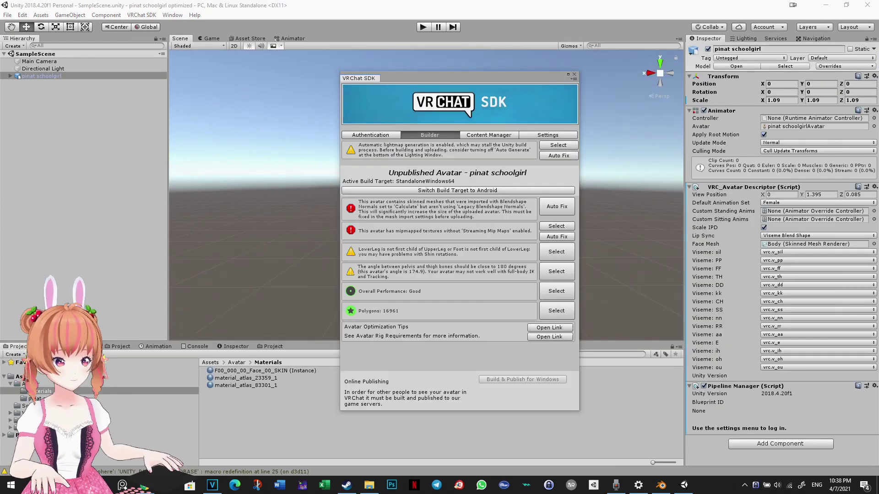
Auto-fix the automatic lightmap generation, blendshape normals and streaming mip maps issues listed in the VRChat SDK builder.
left_click(558, 156)
left_click(565, 185)
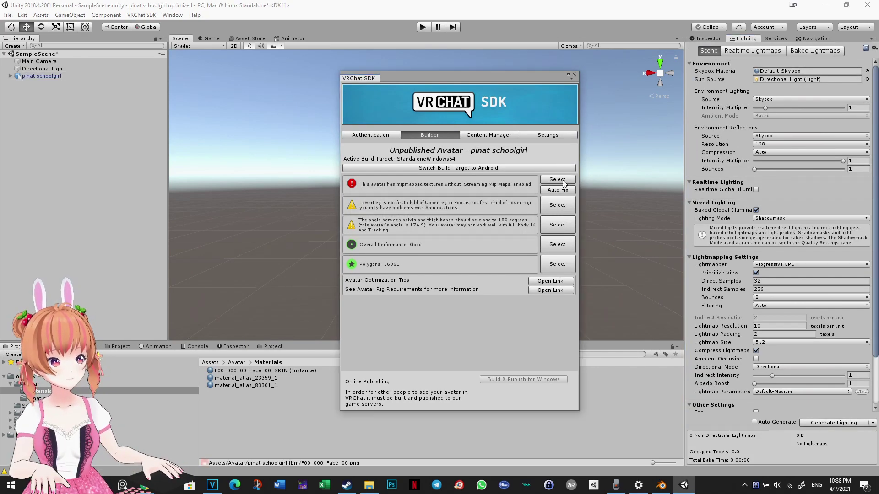
left_click(558, 190)
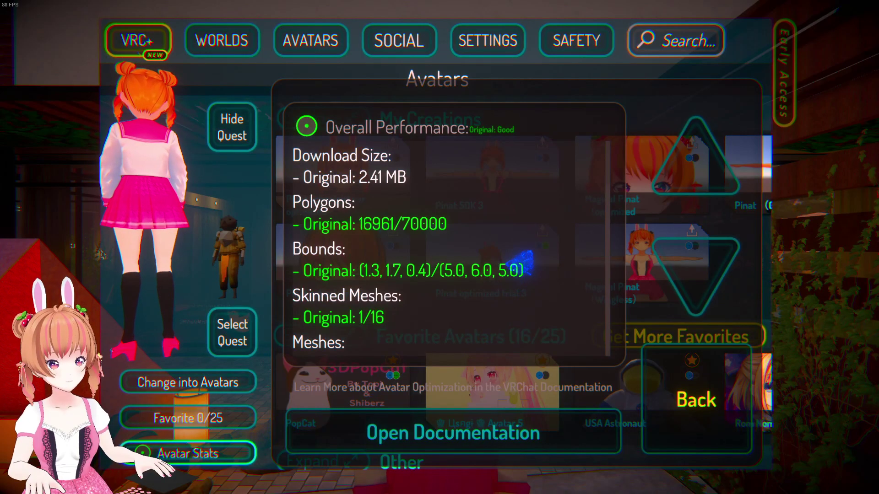
Examine the uploaded avatar's performance stats in VRChat, from download size down to the dynamic bone entries, and close the menu.
scroll(453, 233, "down", 3)
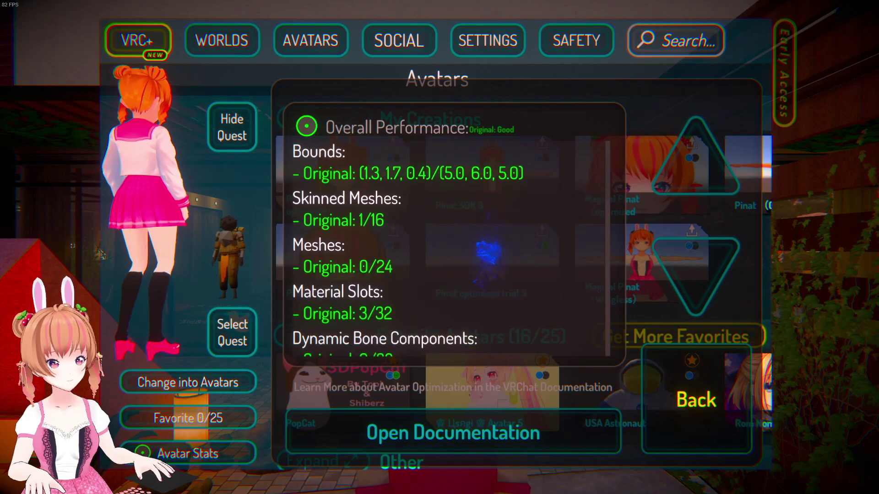
scroll(453, 234, "up", 3)
scroll(453, 234, "down", 2)
scroll(453, 233, "down", 4)
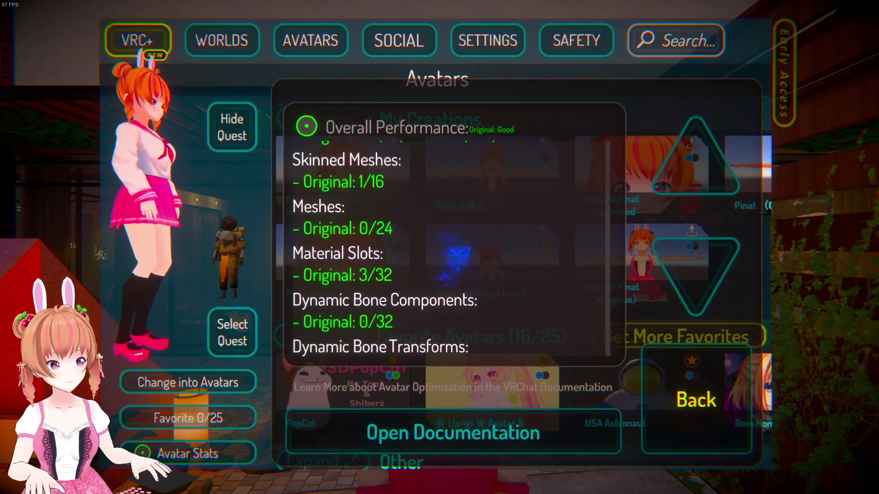
scroll(446, 247, "down", 1)
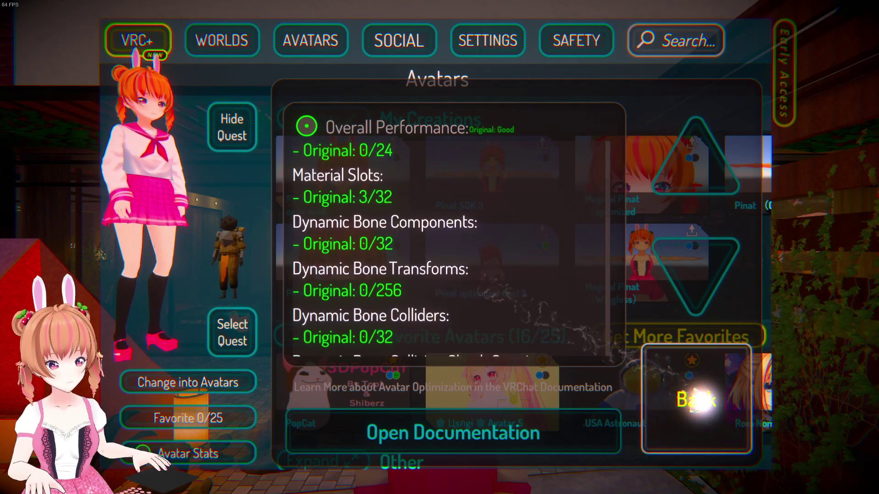
left_click(696, 399)
key("Escape")
key("w")
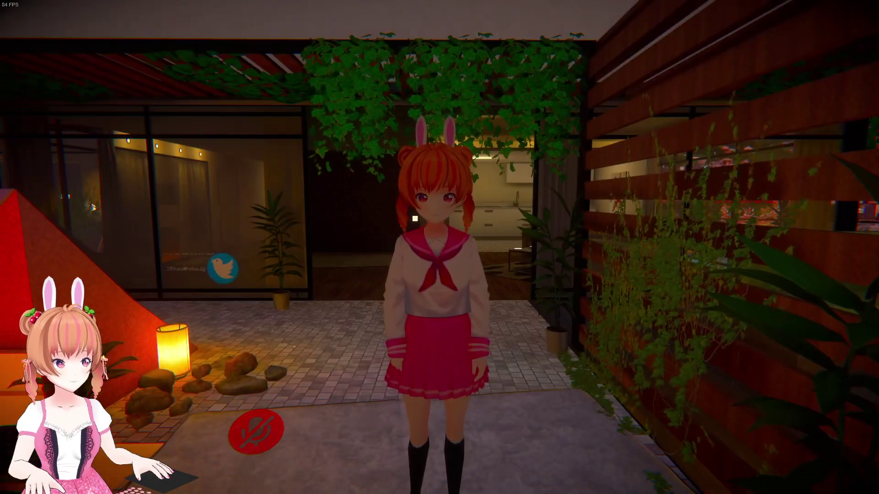
key("a")
key("d")
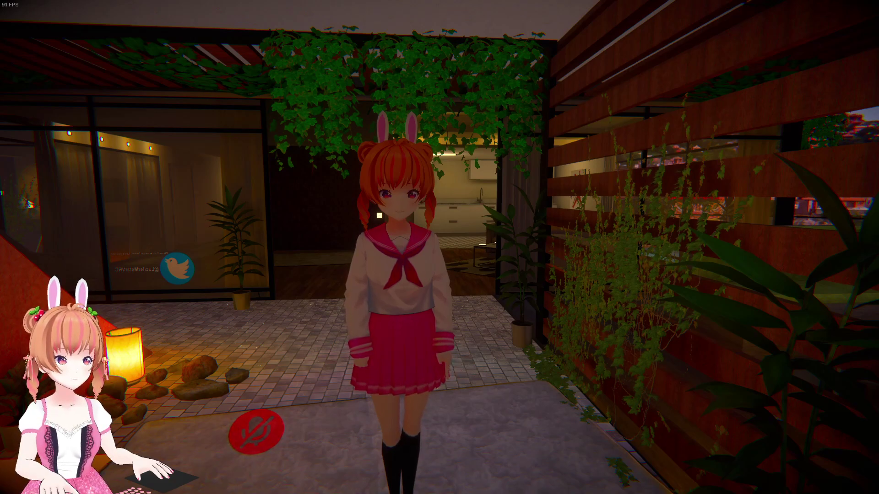
key("a")
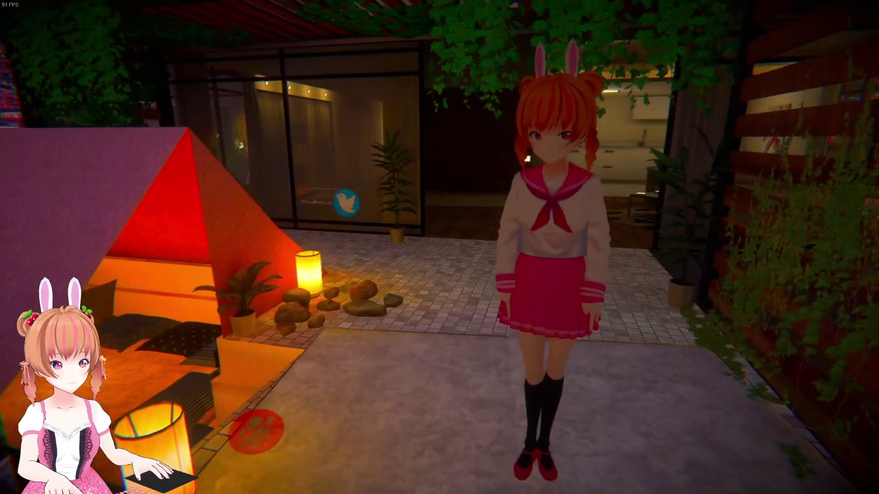
key("d")
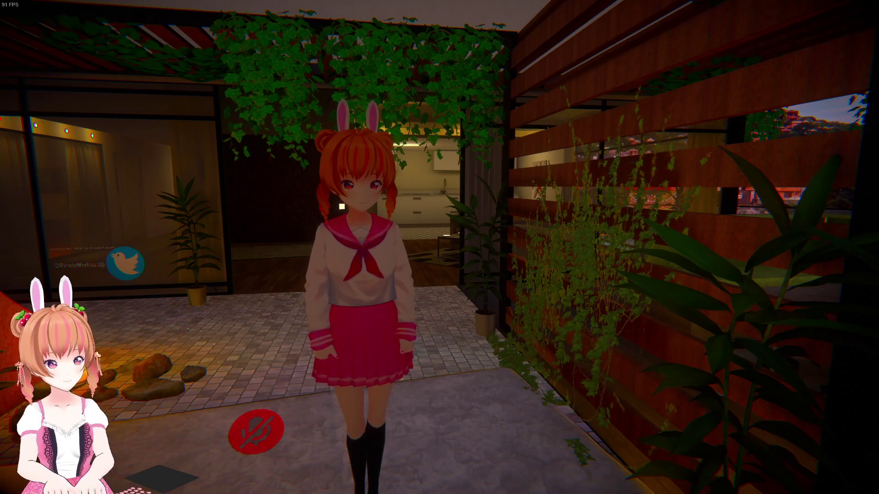
key("s")
key("w")
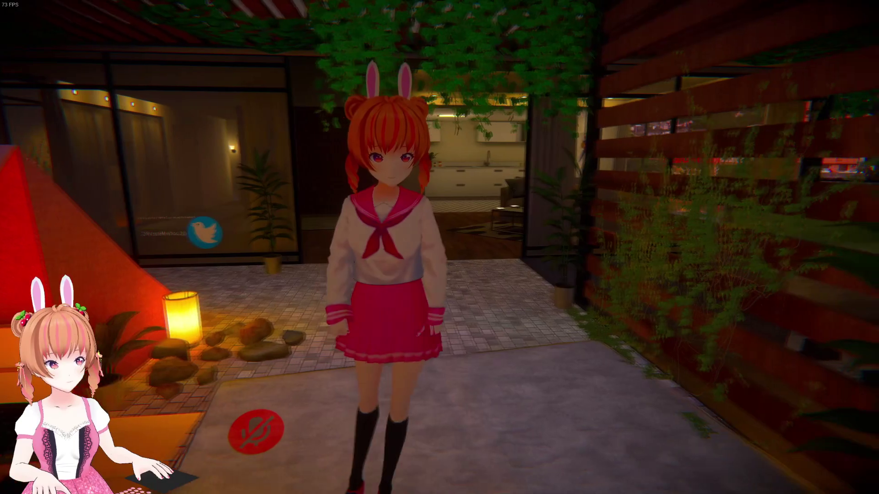
key("s")
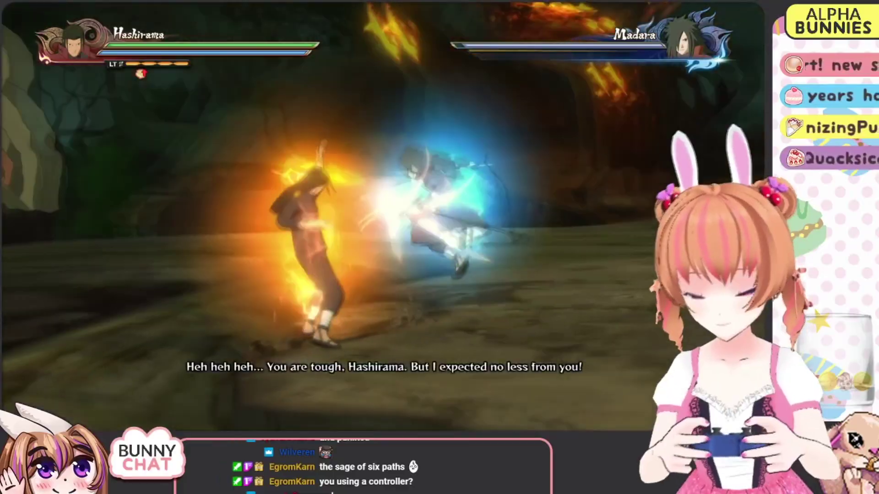